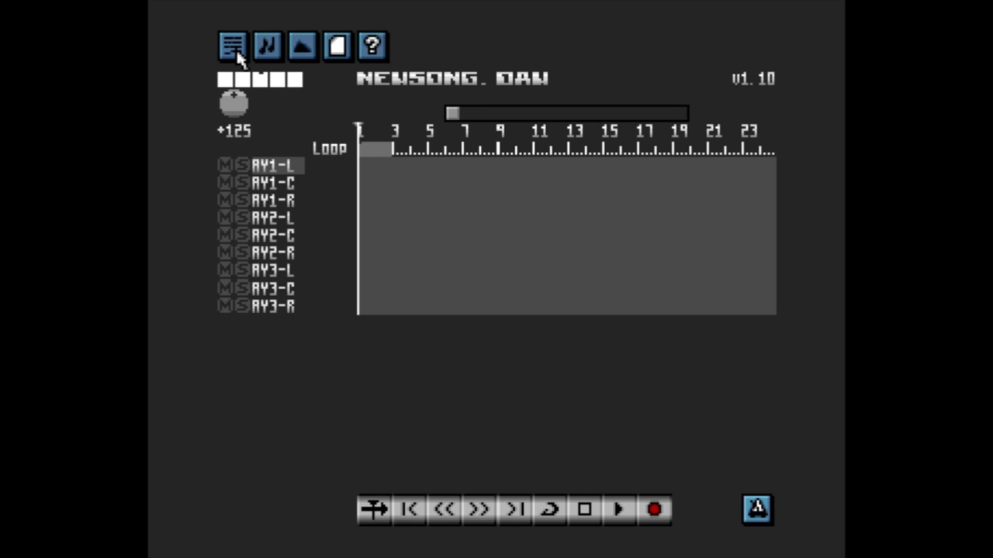
Rename the project from its default name to MySong and save it.
click(339, 46)
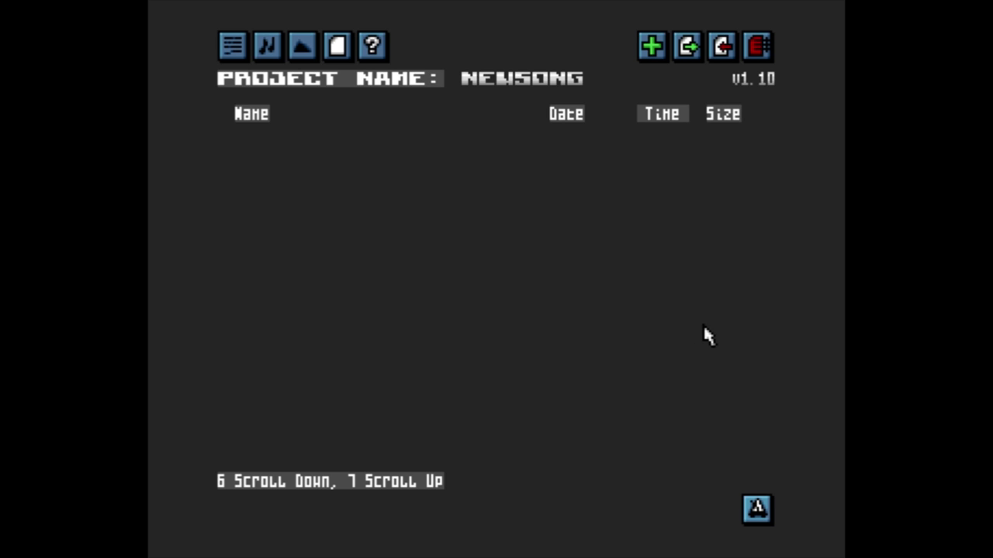
click(588, 81)
key(BackSpace)
key(BackSpace)
key(BackSpace)
key(BackSpace)
key(BackSpace)
key(BackSpace)
key(BackSpace)
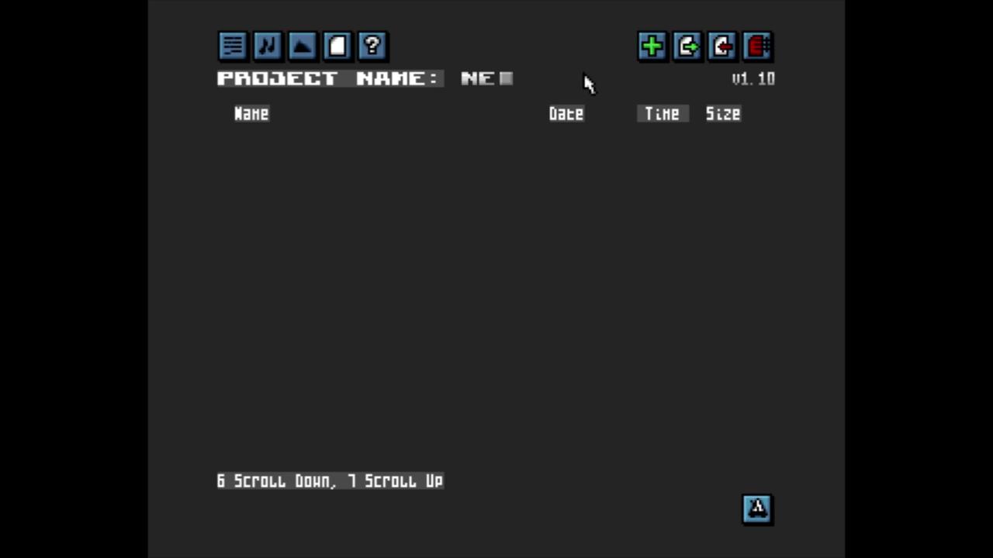
text(MySong)
click(723, 46)
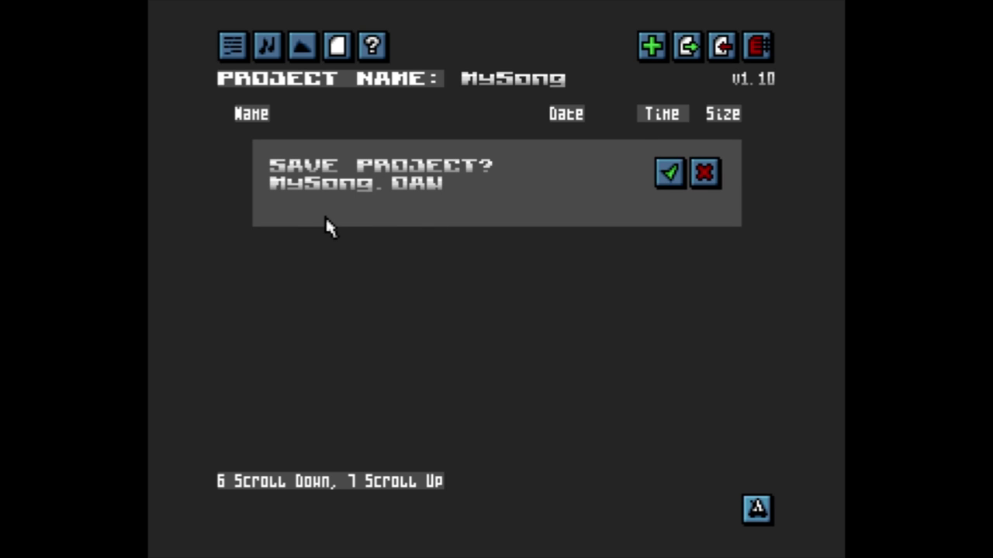
click(667, 179)
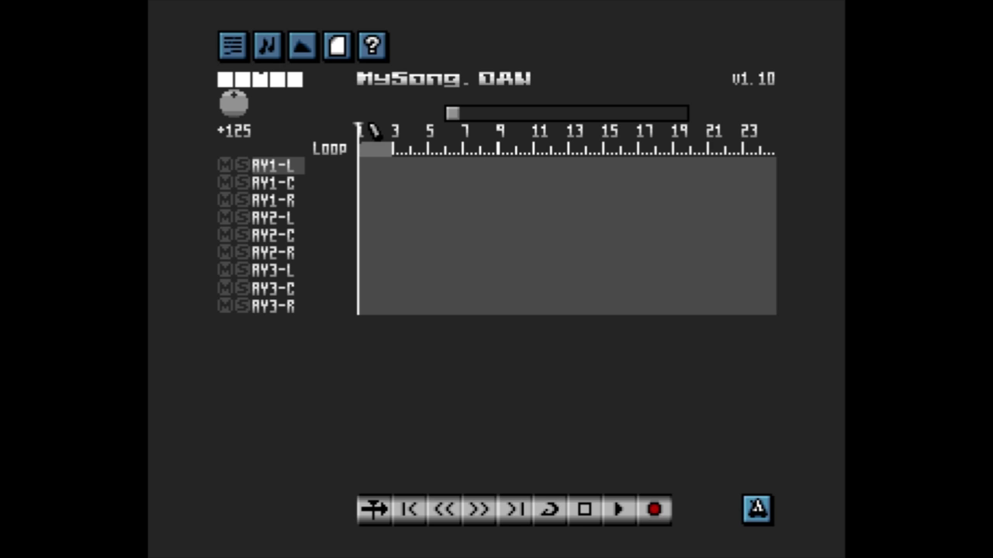
Enter MySong as the project name again and load the saved project.
click(337, 46)
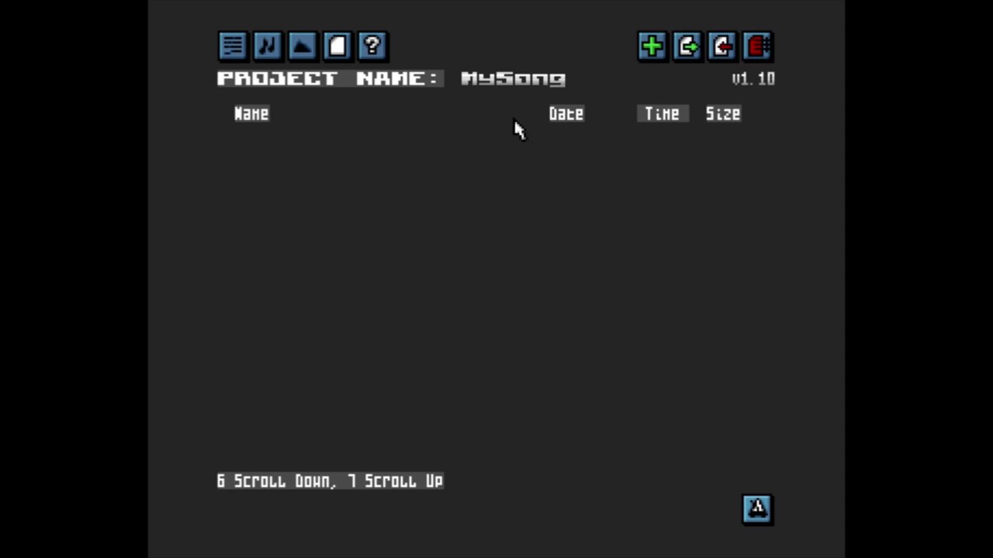
click(559, 78)
key(BackSpace)
key(BackSpace)
key(BackSpace)
key(BackSpace)
key(BackSpace)
key(BackSpace)
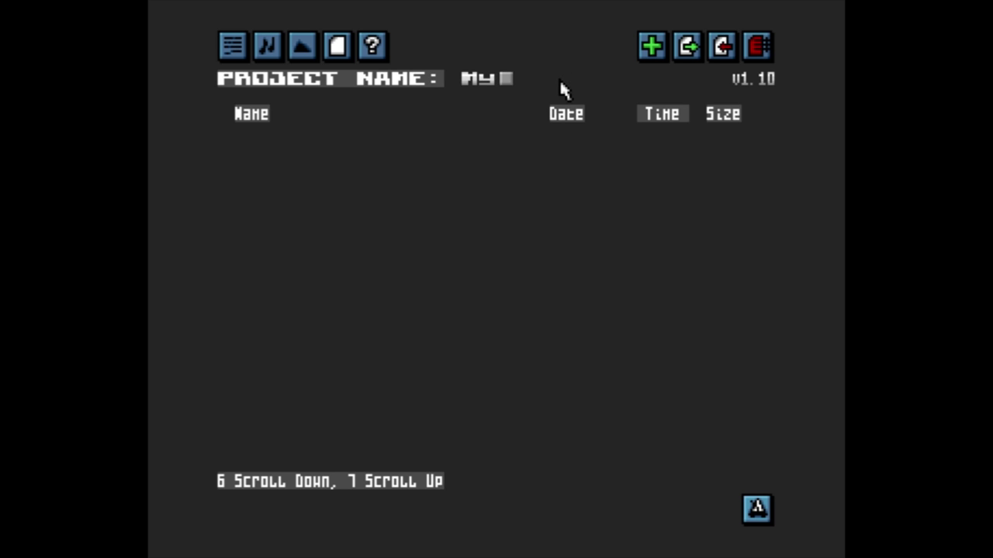
text(MySong)
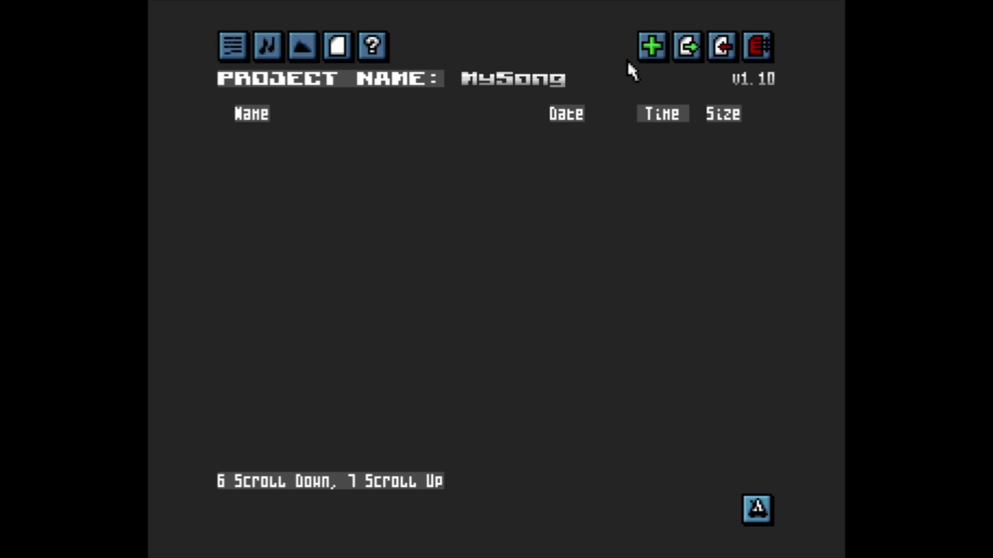
click(688, 48)
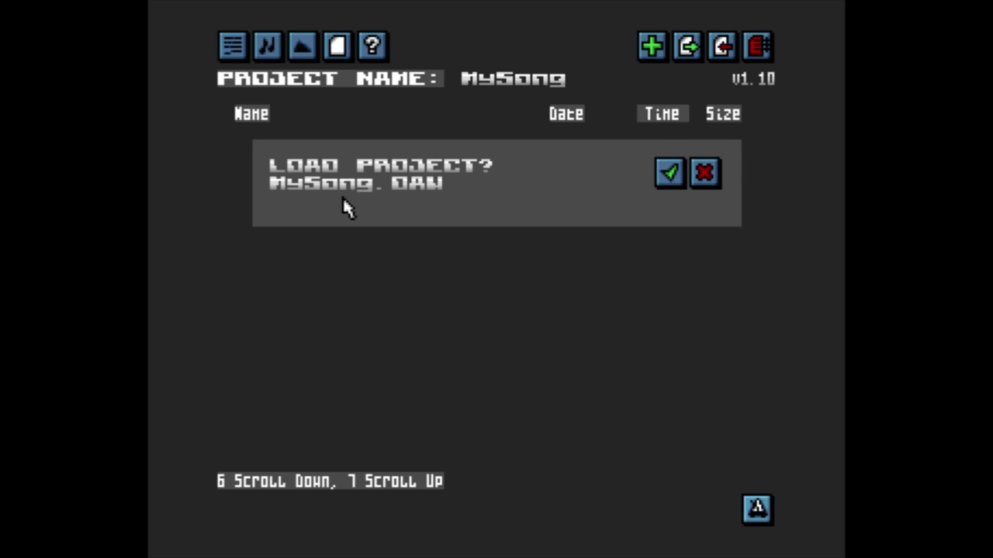
click(668, 175)
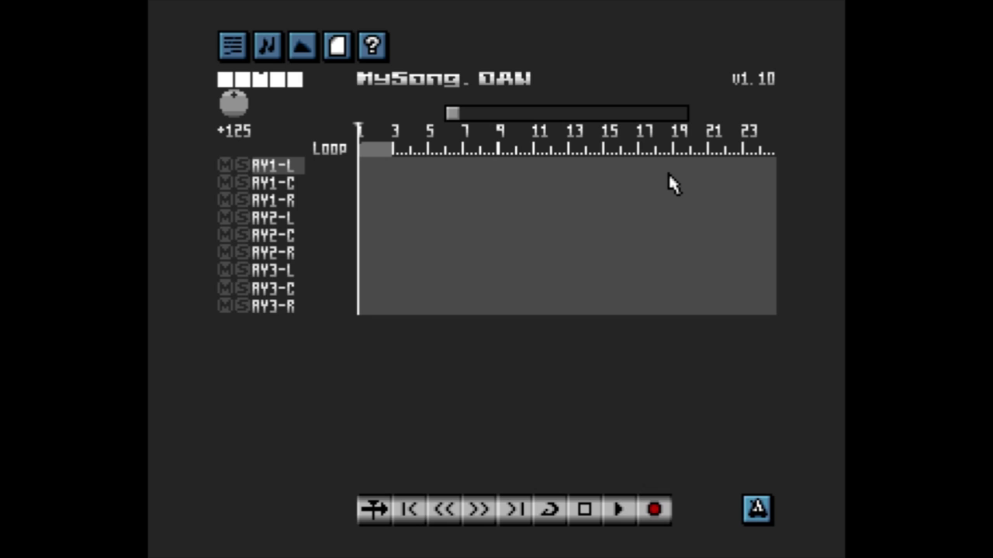
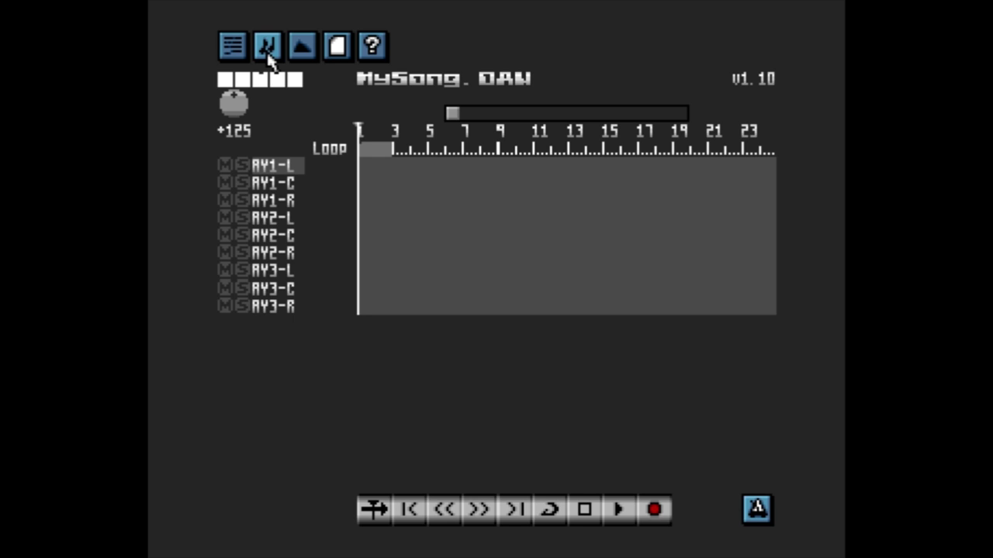
Look through the note editor, patch editor and credits pages, and return to the patch editor.
click(268, 48)
click(303, 48)
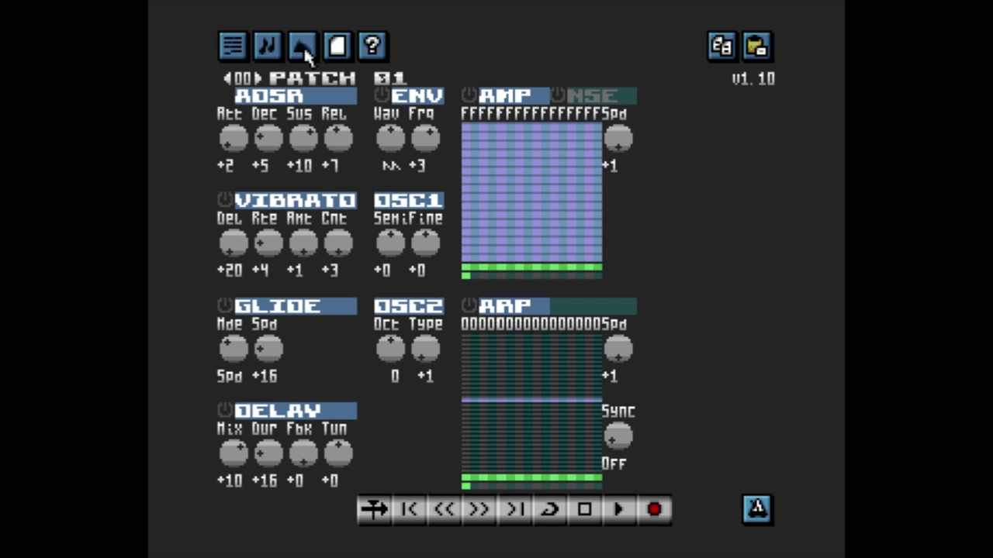
click(373, 46)
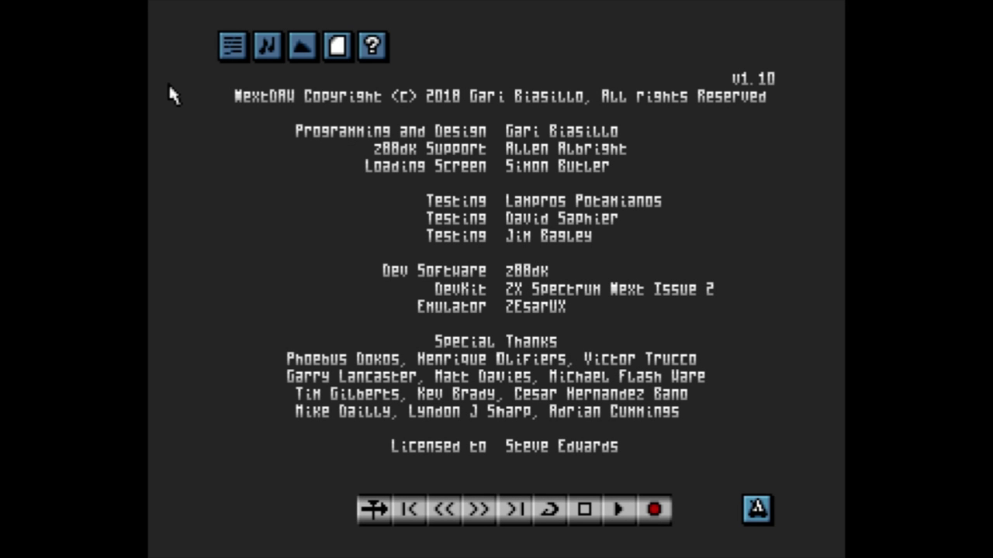
click(304, 51)
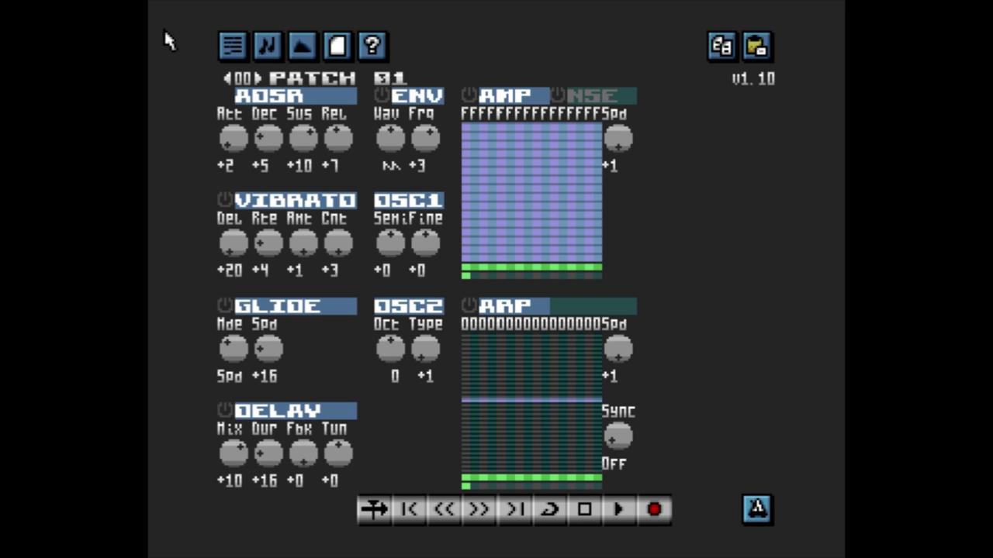
Browse forward through the patches as far as PATCH 04 and return to patch 00.
click(261, 78)
click(261, 79)
click(262, 79)
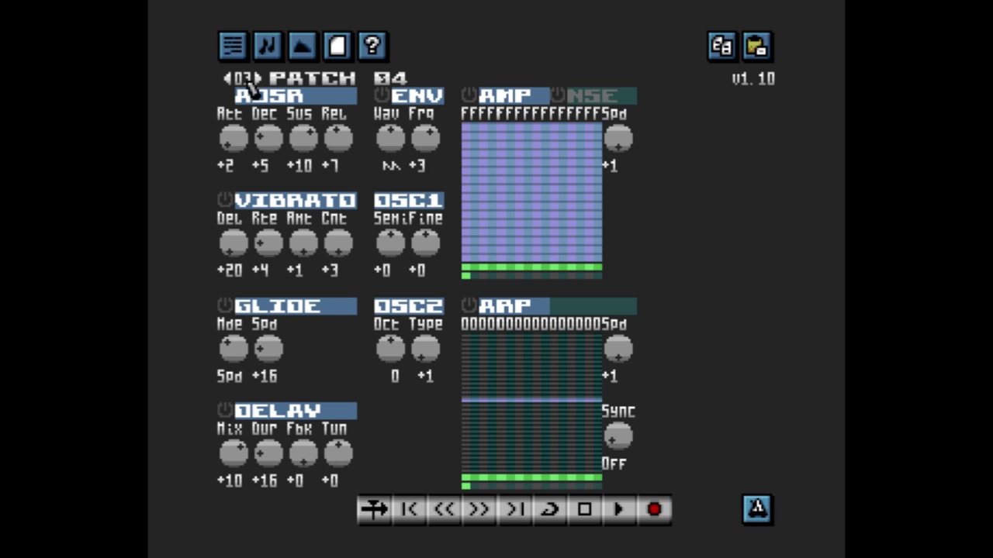
click(226, 78)
click(227, 79)
click(226, 78)
click(228, 78)
click(259, 78)
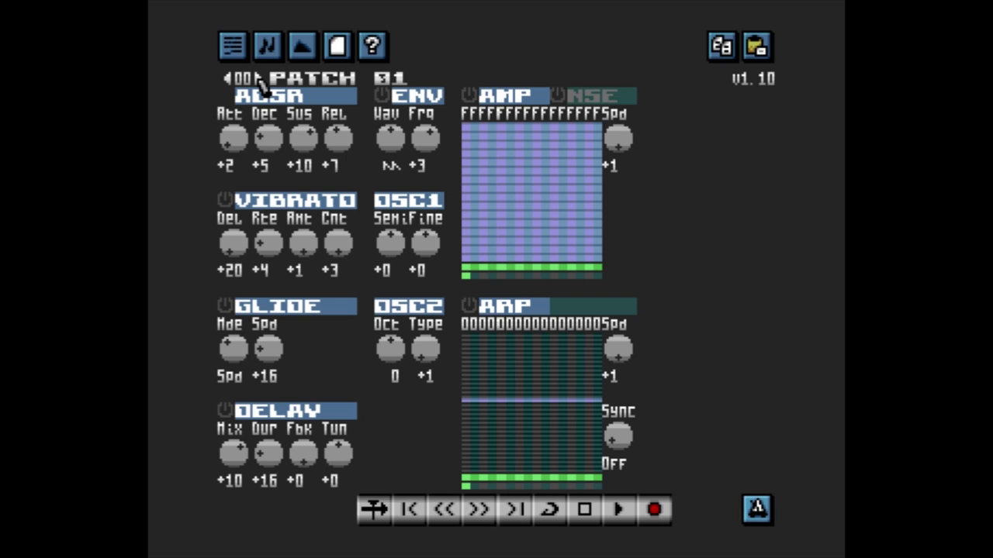
Rename patch 00 as Piano.
click(403, 81)
key(BackSpace)
key(BackSpace)
key(BackSpace)
key(BackSpace)
key(BackSpace)
key(BackSpace)
key(BackSpace)
text(iano)
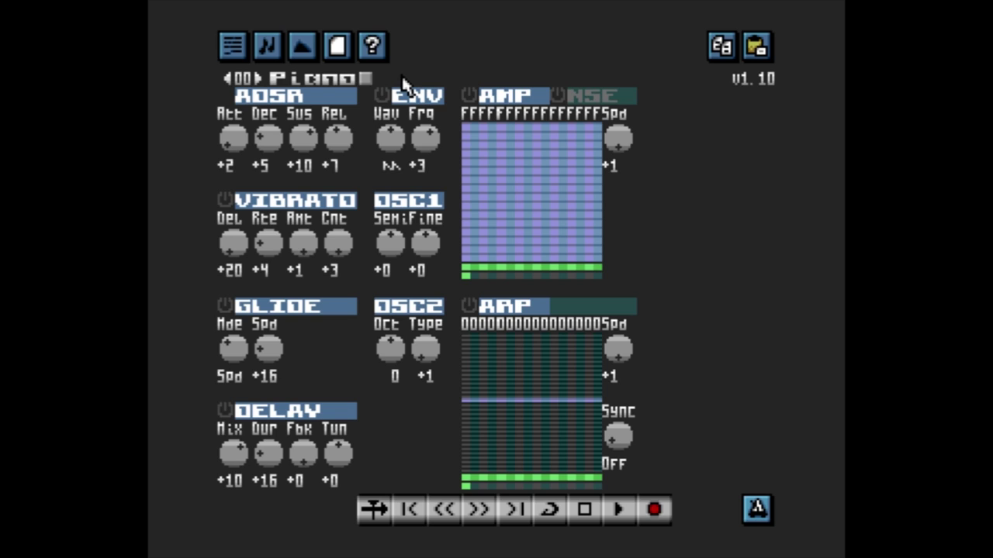
key(Return)
Shape the Piano patch's ADSR envelope with attack 1, decay 10, sustain 5 and release 12.
drag(235, 139, 236, 132)
drag(235, 152, 239, 159)
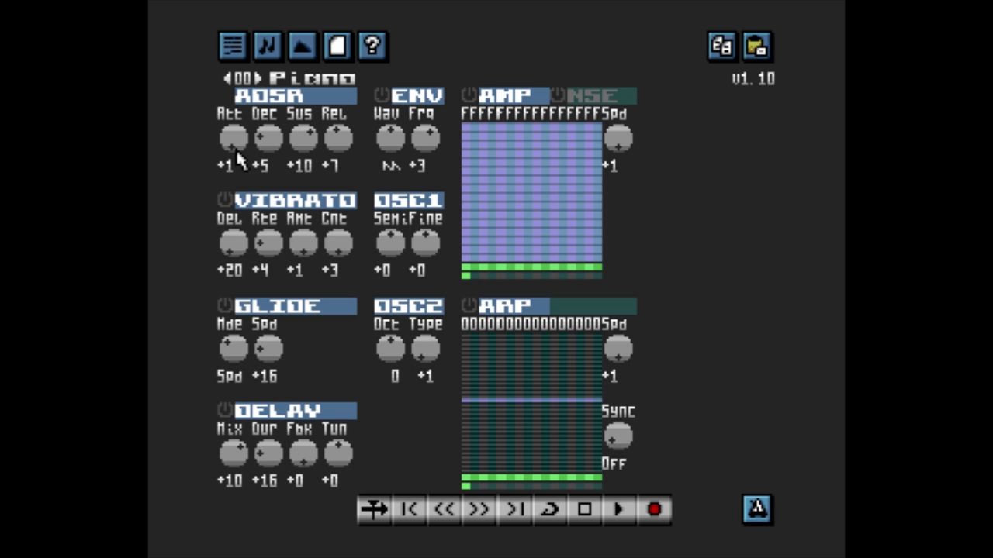
drag(266, 148, 267, 126)
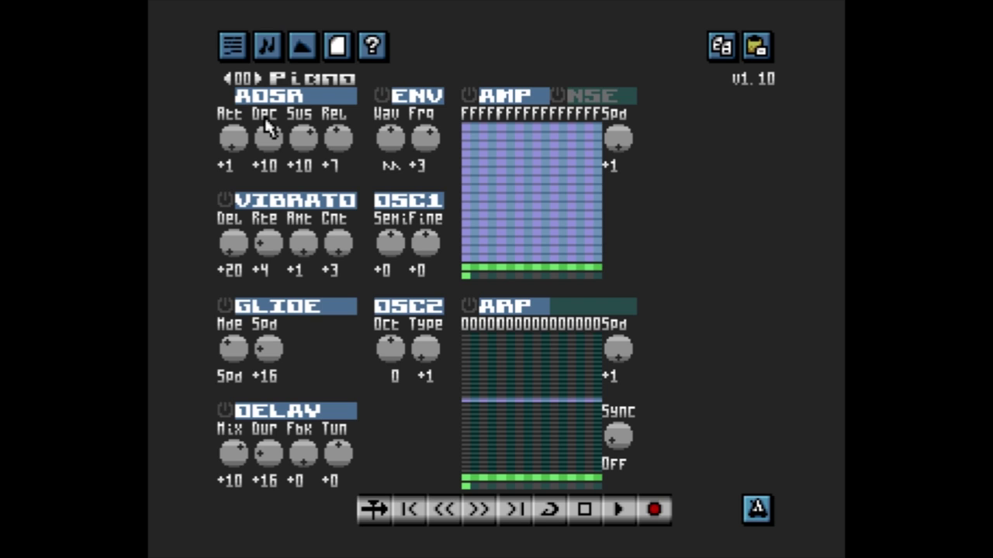
drag(303, 138, 310, 156)
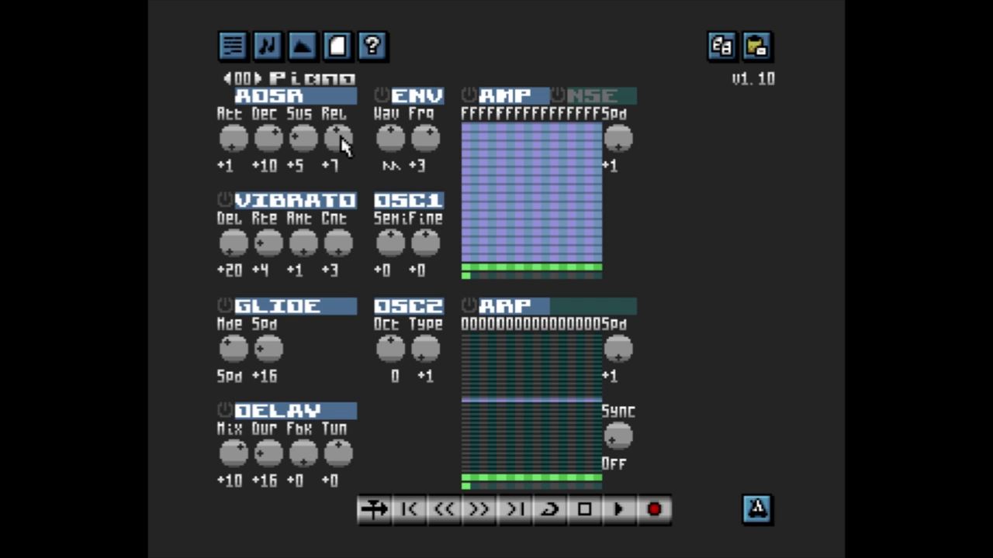
drag(341, 145, 342, 116)
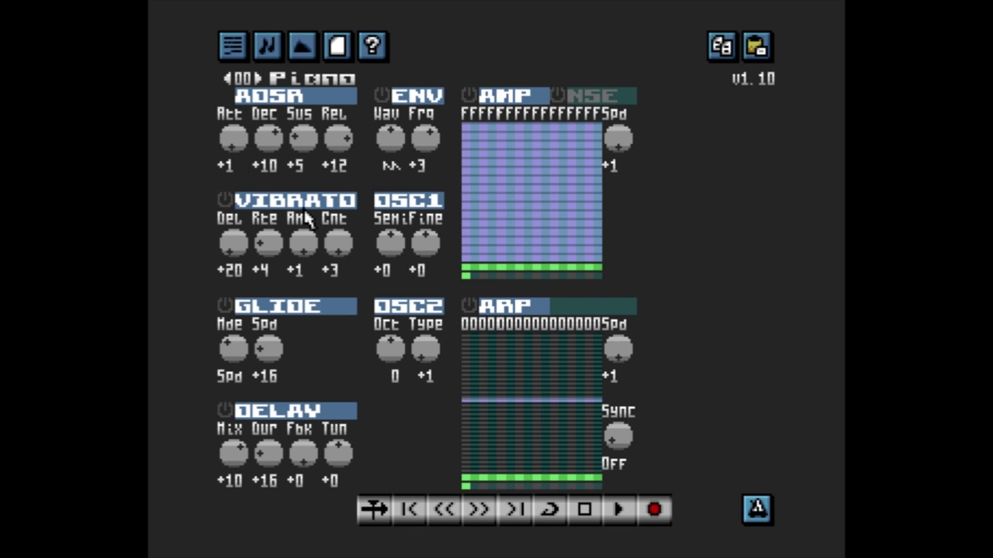
Switch on the vibrato and set Del to 7, Rte to 3, Amt to 4 and Cnt to 2.
click(226, 201)
drag(233, 244, 233, 303)
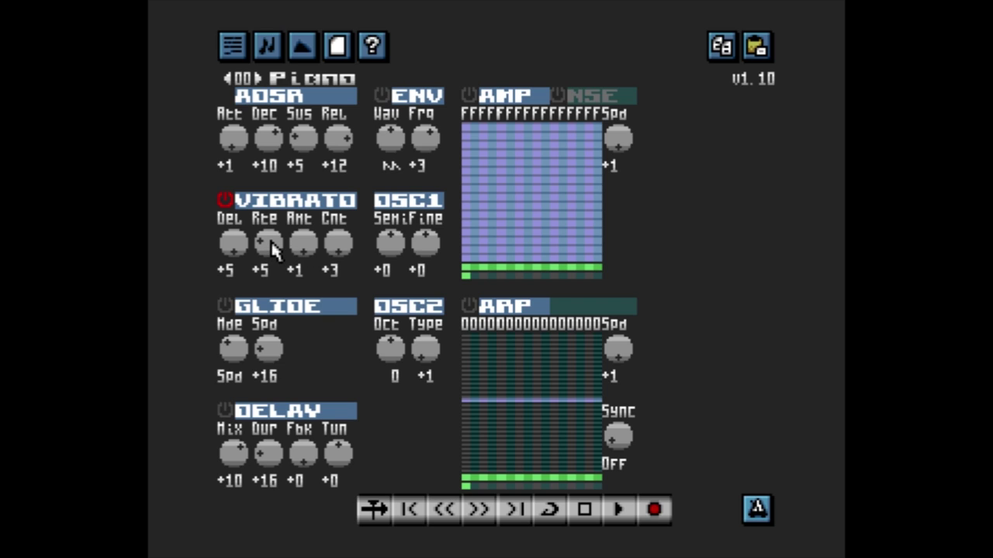
scroll(273, 247, up, 1)
drag(301, 241, 300, 226)
scroll(271, 243, down, 1)
scroll(270, 246, up, 1)
scroll(236, 242, up, 1)
Switch on the glide and set its mode to Time and its speed to 8.
click(224, 304)
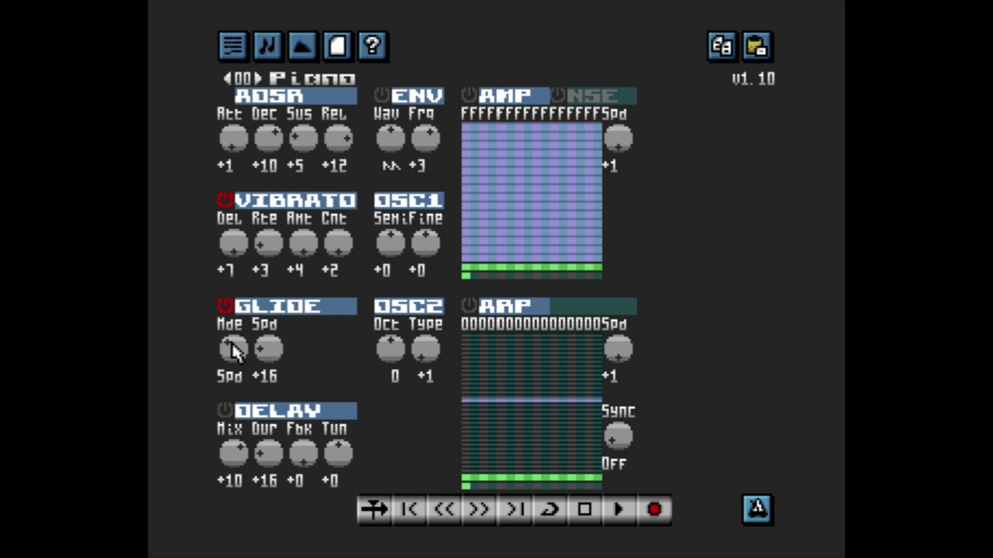
drag(235, 350, 236, 361)
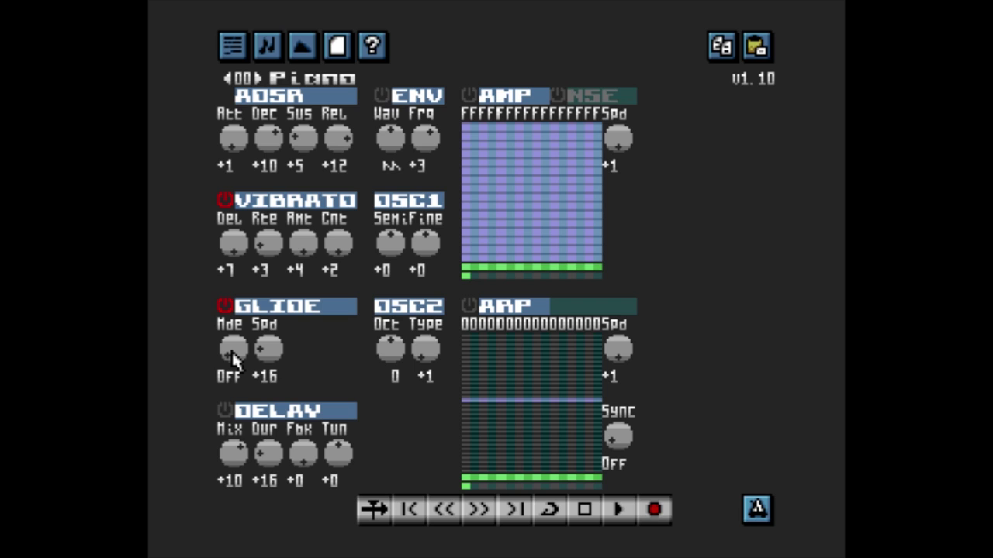
drag(234, 352, 237, 346)
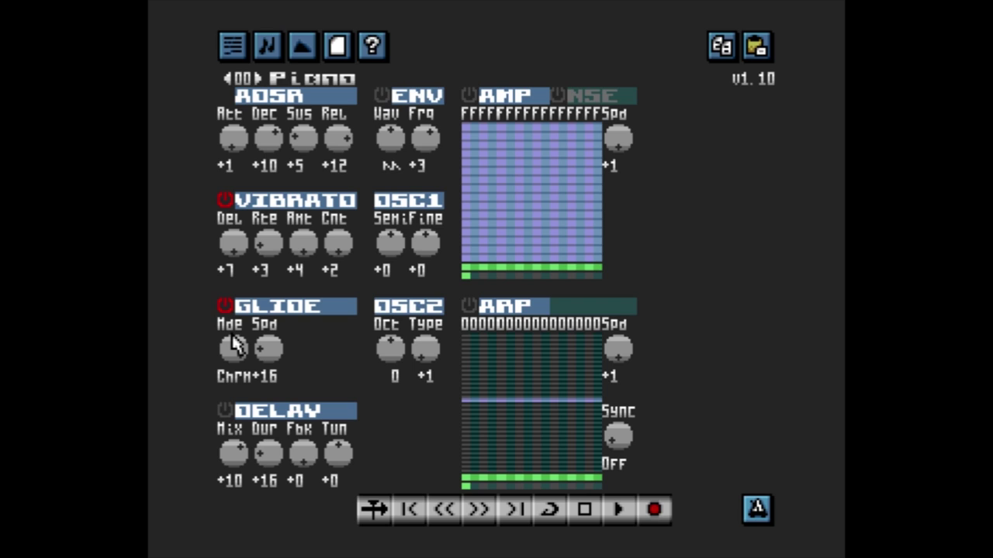
drag(235, 346, 239, 348)
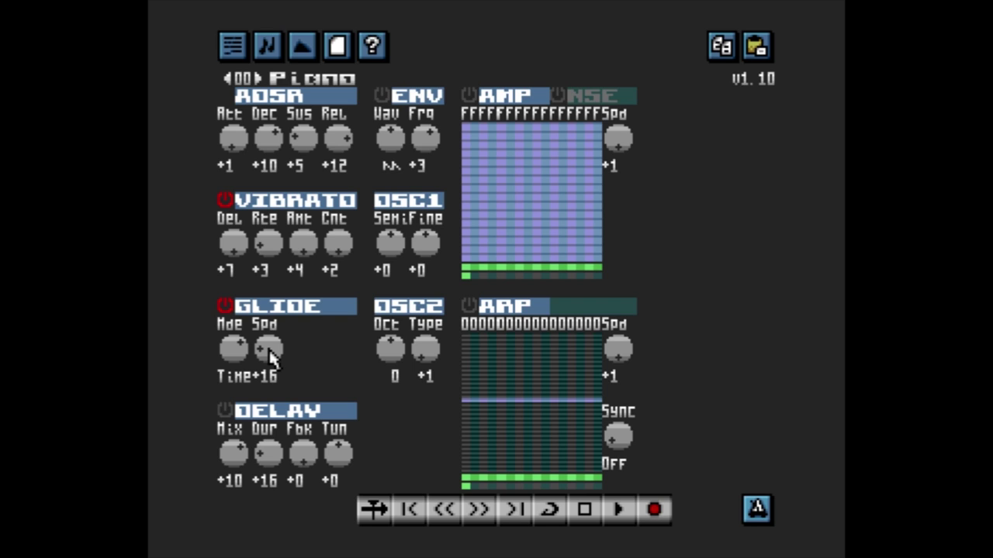
drag(268, 350, 273, 390)
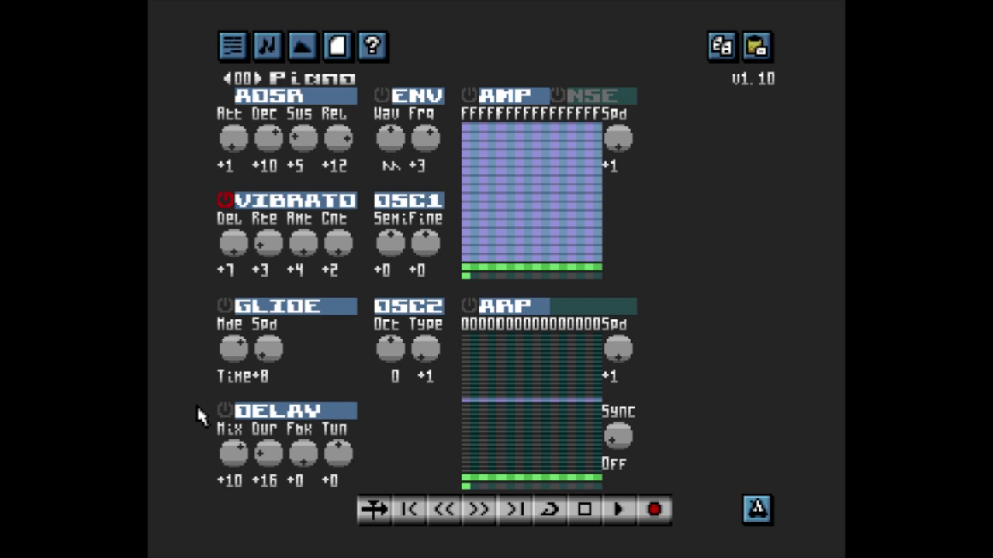
Switch on the delay and try its tuning at +14, then return the tuning to 0.
click(225, 410)
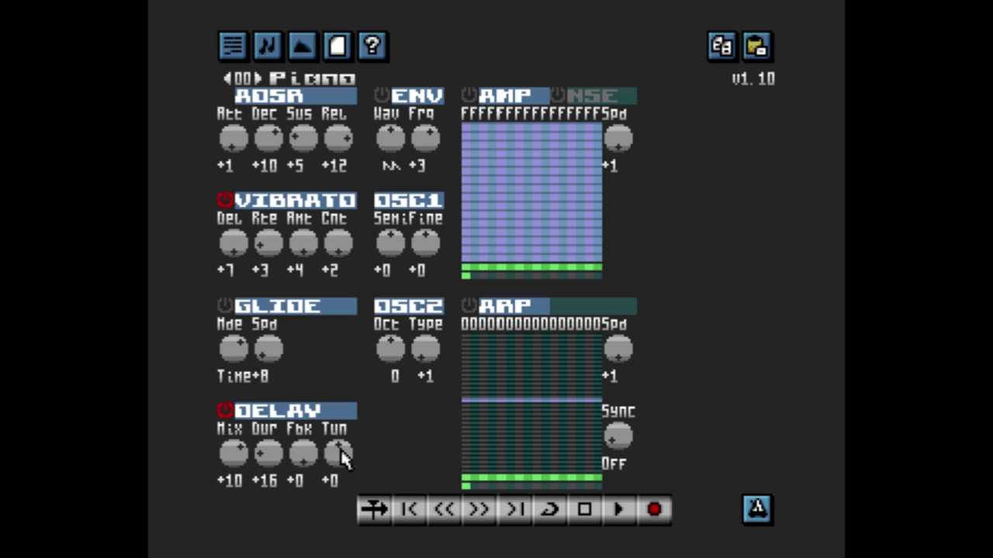
drag(342, 458, 341, 388)
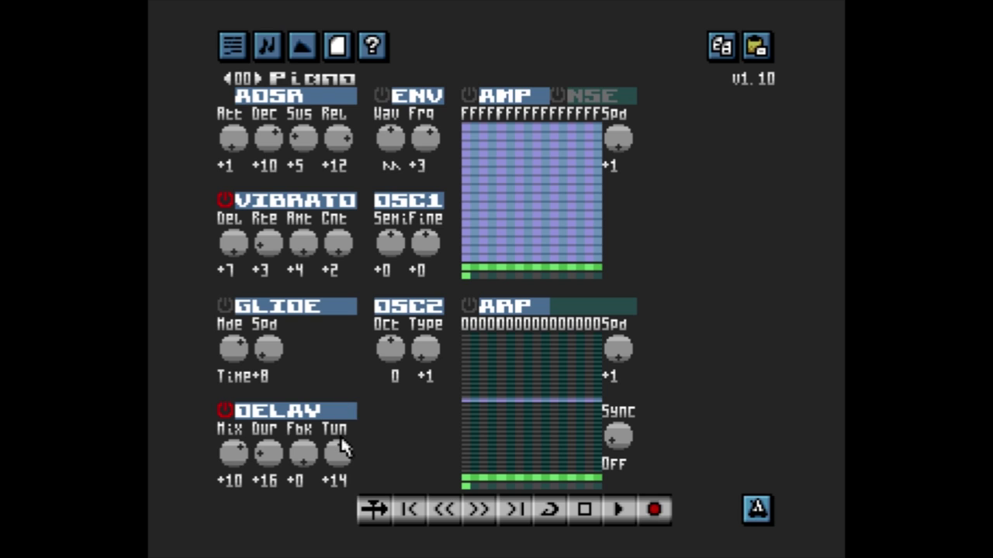
drag(339, 444, 341, 480)
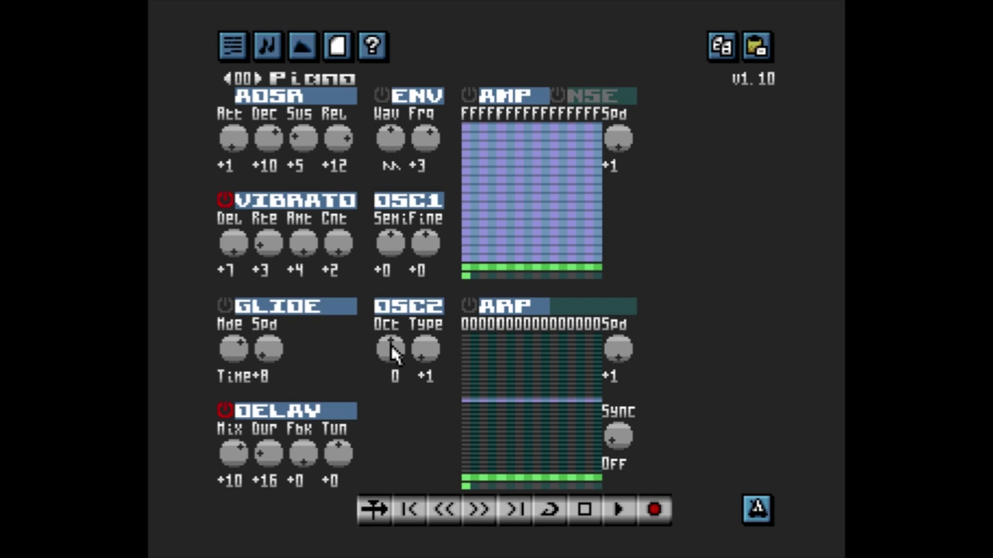
Try other octave and type settings on OSC2, restore octave 0 and type +1, and switch the delay off.
scroll(392, 353, down, 1)
click(425, 350)
click(428, 351)
click(428, 351)
right_click(428, 351)
right_click(428, 351)
scroll(433, 356, up, 1)
scroll(424, 351, up, 1)
scroll(426, 357, up, 1)
scroll(395, 350, up, 1)
click(225, 411)
Toggle the ENV section on and off, and show the noise table before returning to the AMP table.
click(381, 94)
click(381, 94)
click(600, 98)
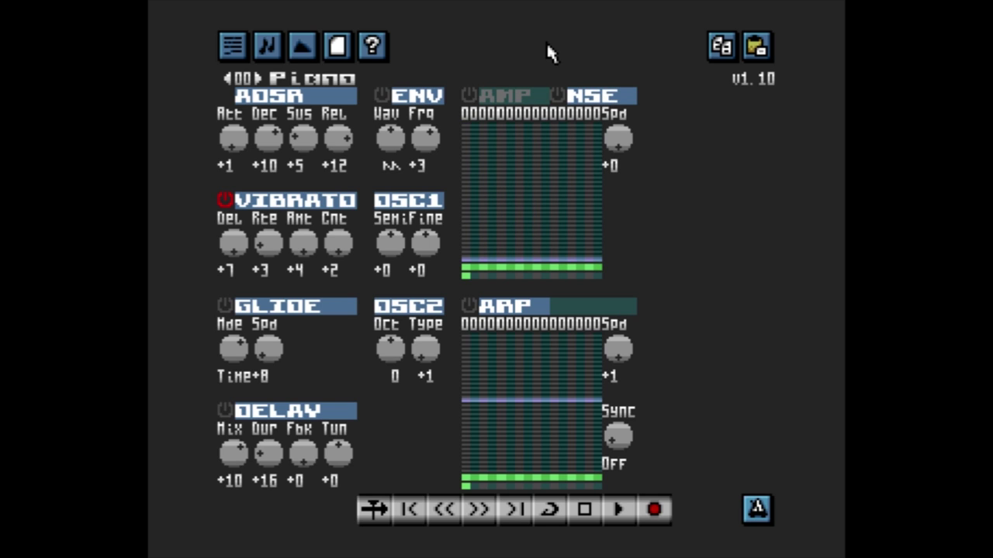
click(508, 93)
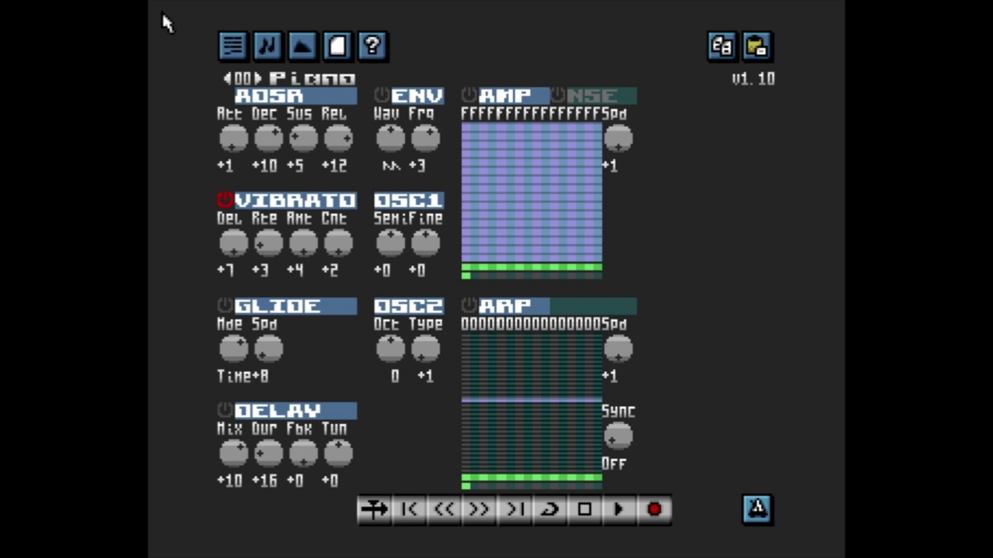
Switch off the vibrato and switch on the AMP table.
click(225, 200)
click(468, 95)
Try levels C and 9 on the first step of the AMP table and restore it to F.
click(468, 156)
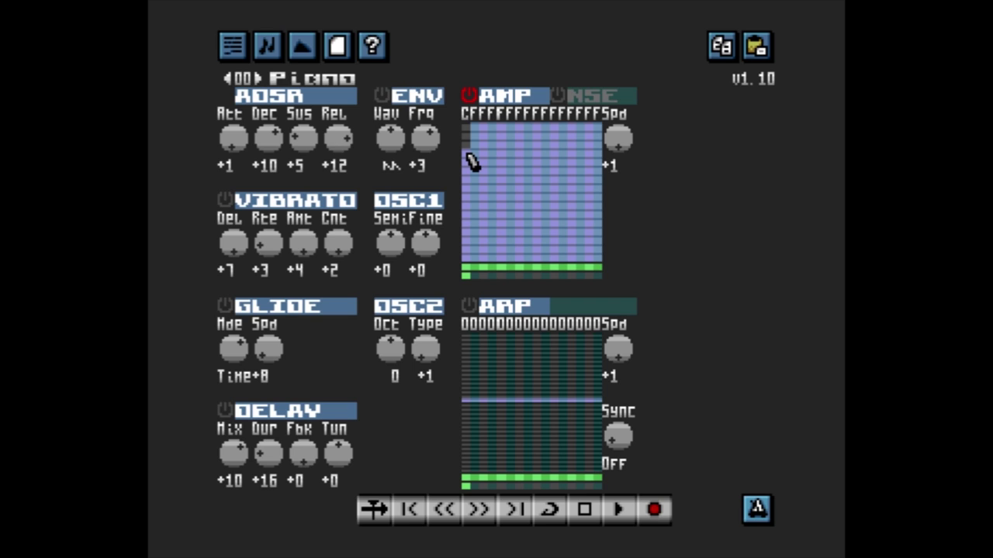
click(469, 178)
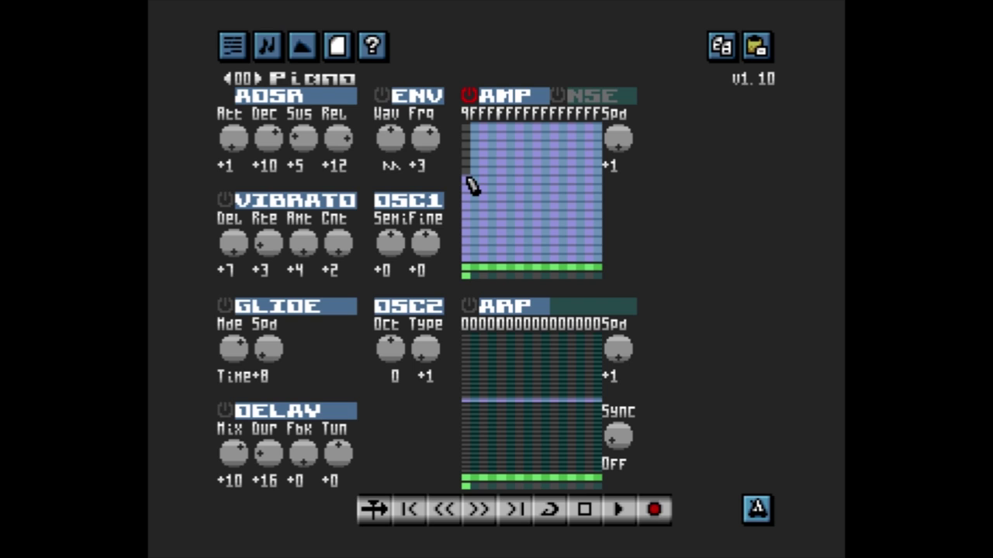
click(467, 129)
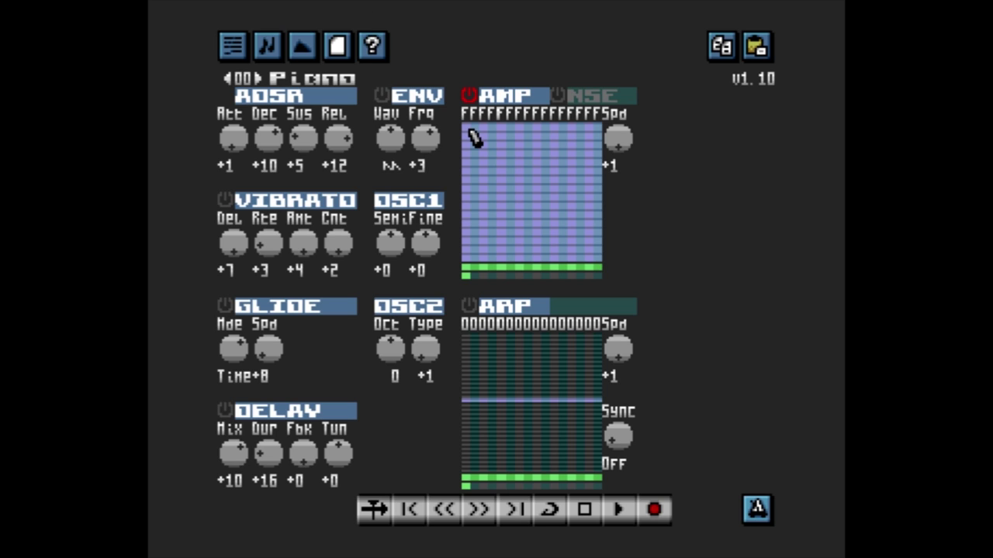
mouse_move(468, 132)
mouse_down()
mouse_move(467, 187)
mouse_move(470, 137)
mouse_up()
mouse_move(470, 142)
mouse_down()
mouse_move(465, 188)
mouse_move(468, 138)
mouse_up()
Lower steps 2, 3 and 4 of the AMP table to levels E, C and B.
mouse_move(476, 136)
mouse_down()
mouse_move(476, 174)
mouse_move(476, 130)
mouse_move(487, 132)
mouse_move(483, 167)
mouse_move(485, 134)
mouse_up()
click(474, 141)
click(481, 150)
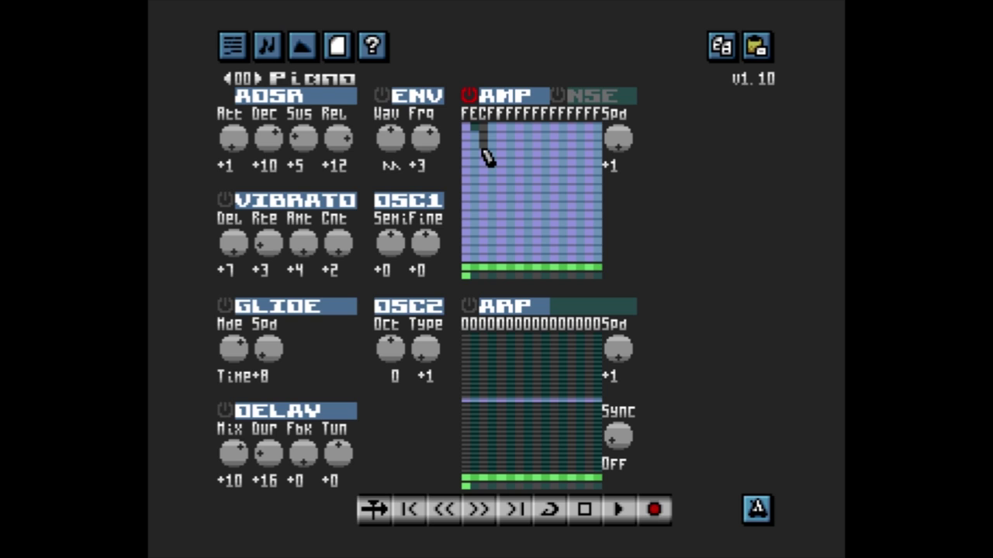
click(490, 158)
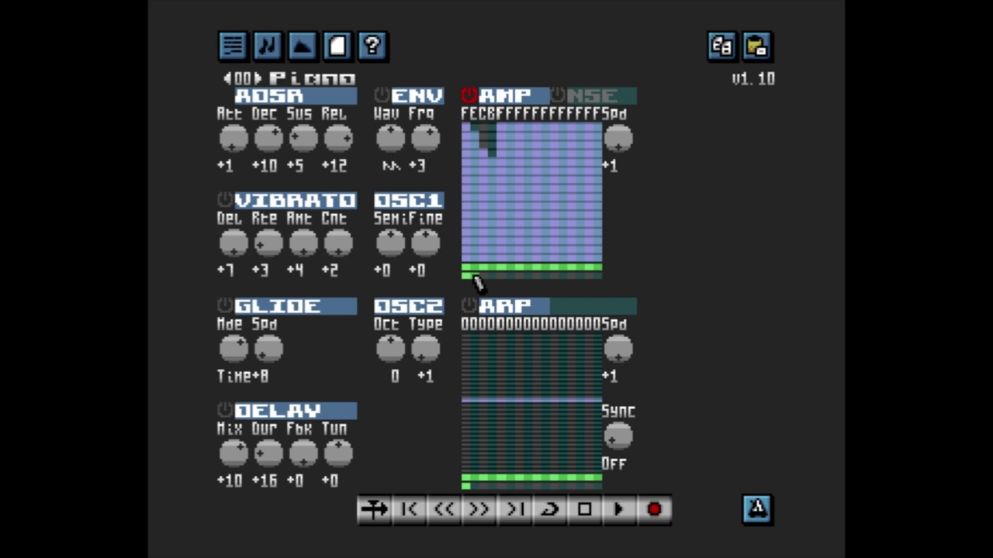
Set AMP table step 2 to A and steps 3 and 4 to F, and try the table's speed control.
drag(478, 146, 479, 179)
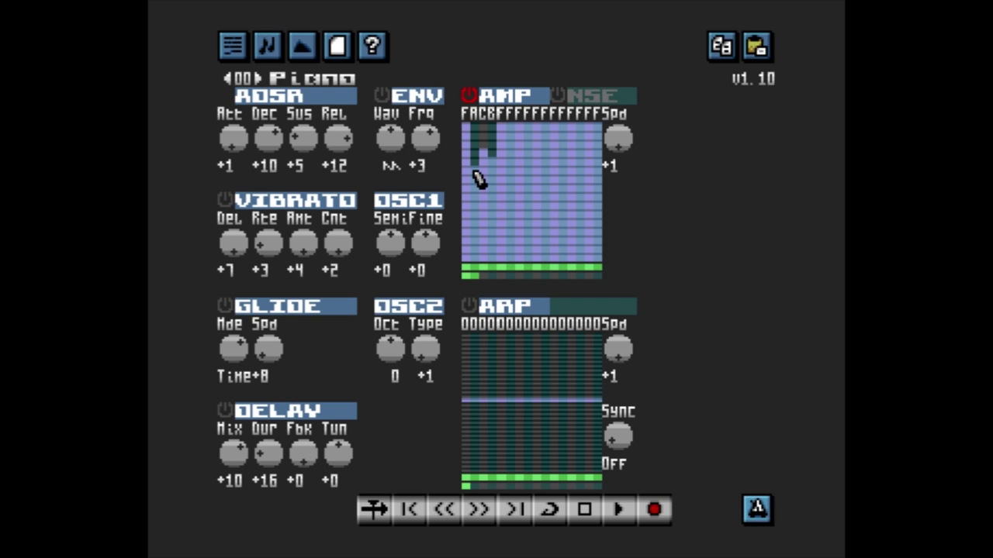
mouse_move(478, 179)
mouse_down()
mouse_move(489, 133)
mouse_move(497, 160)
mouse_move(498, 137)
mouse_up()
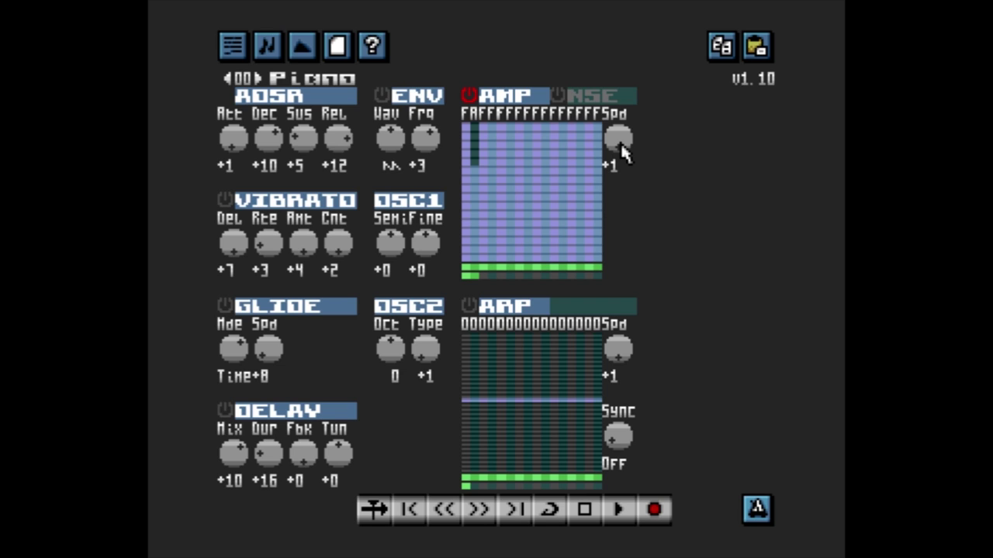
drag(623, 152, 622, 148)
click(621, 142)
Limit the AMP table's loop range to steps 4 to 6 and set those steps to 6, 7 and 8.
click(485, 276)
click(513, 276)
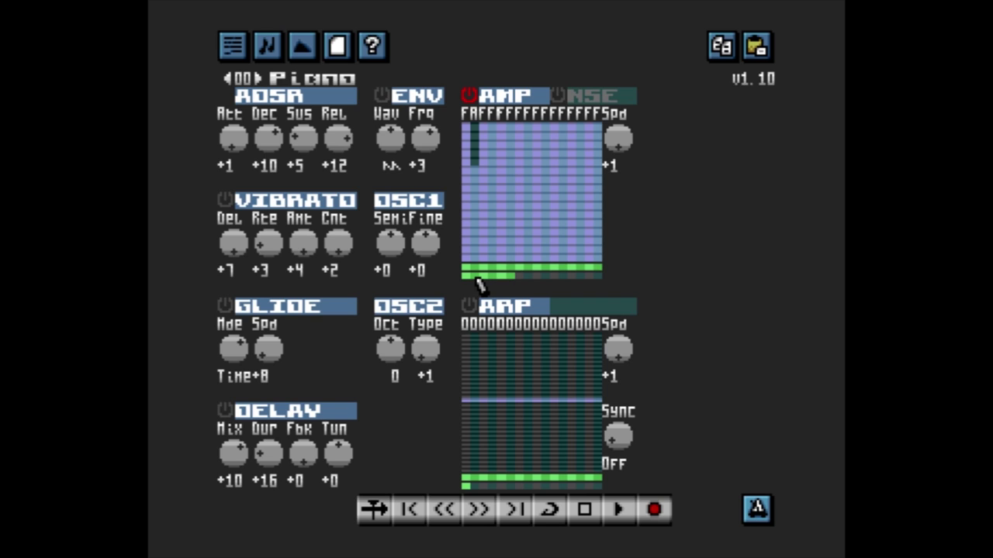
click(476, 277)
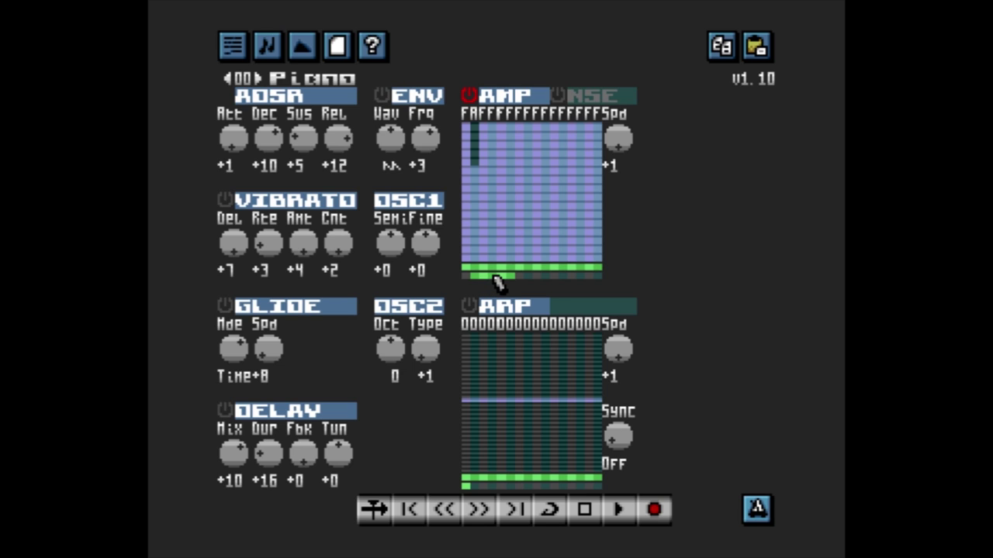
click(493, 276)
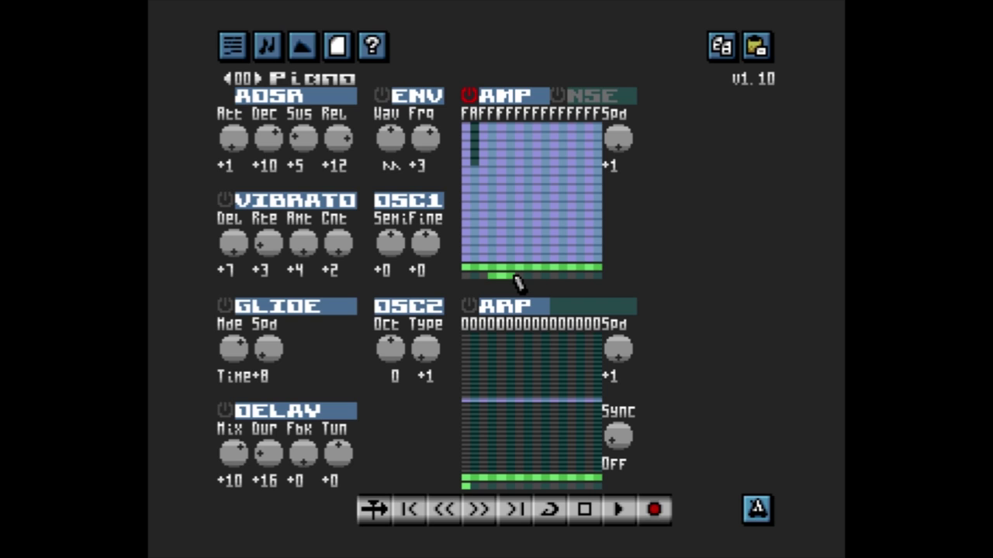
mouse_move(497, 218)
mouse_down()
mouse_move(509, 179)
mouse_move(497, 213)
mouse_up()
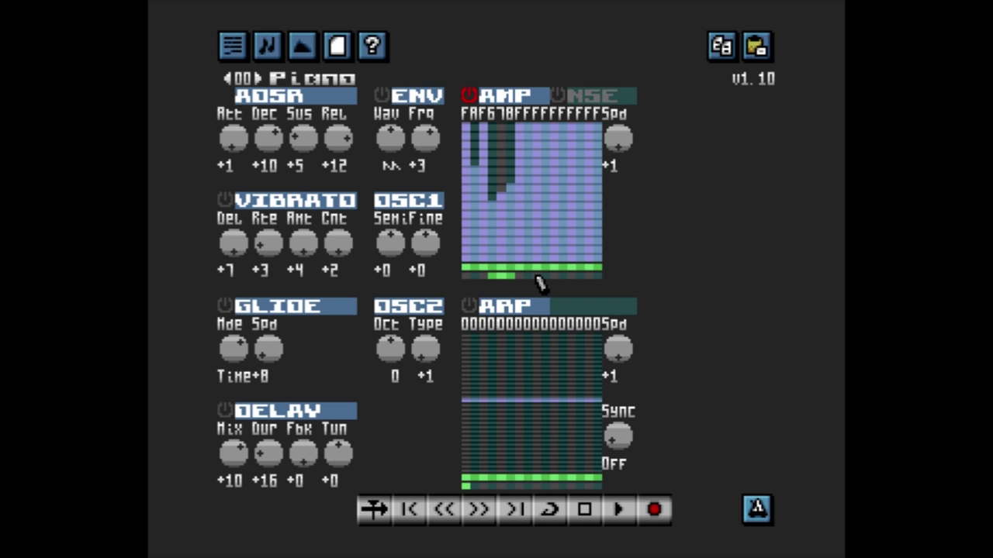
Widen the AMP loop range to step 9, reset it to step 1, and restore every lowered step to F.
drag(543, 283, 472, 285)
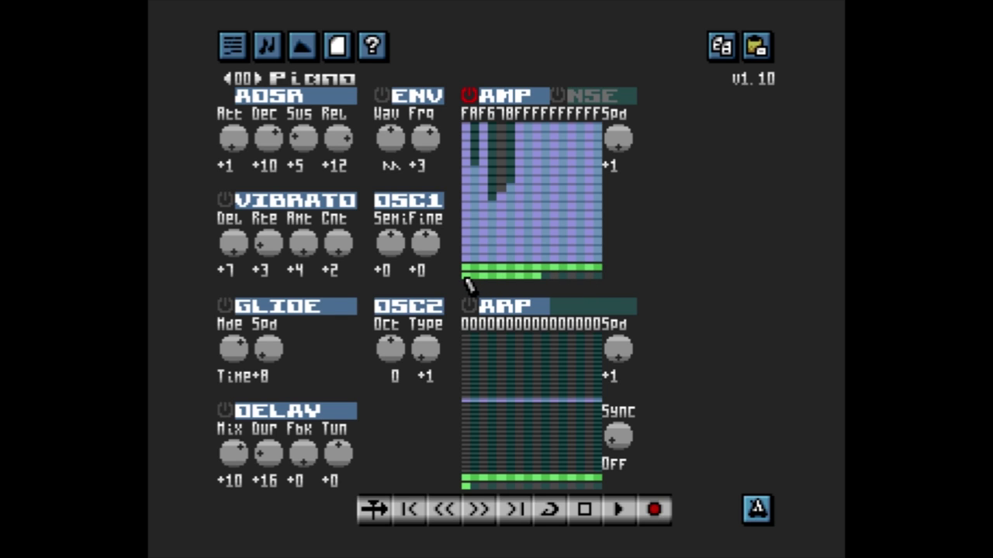
click(466, 277)
click(475, 126)
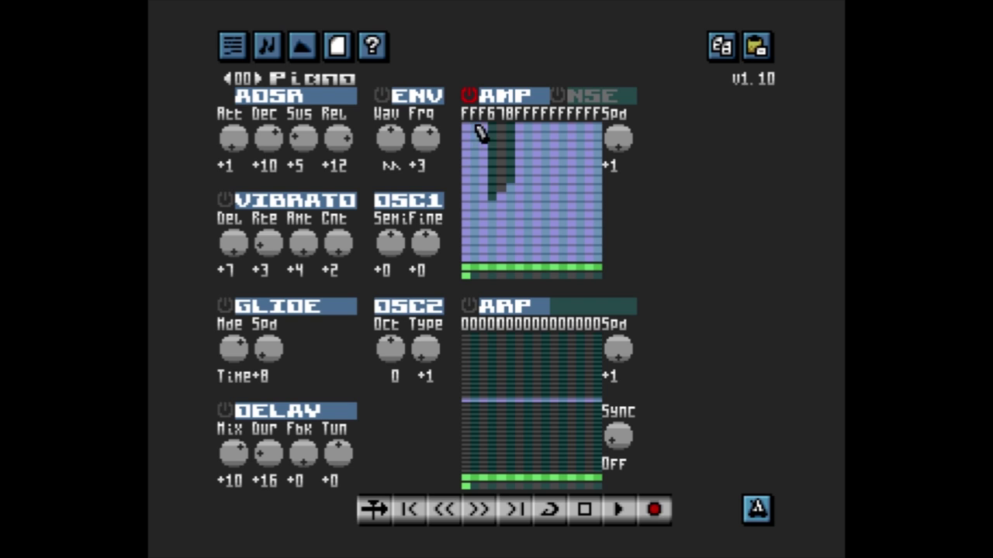
click(512, 134)
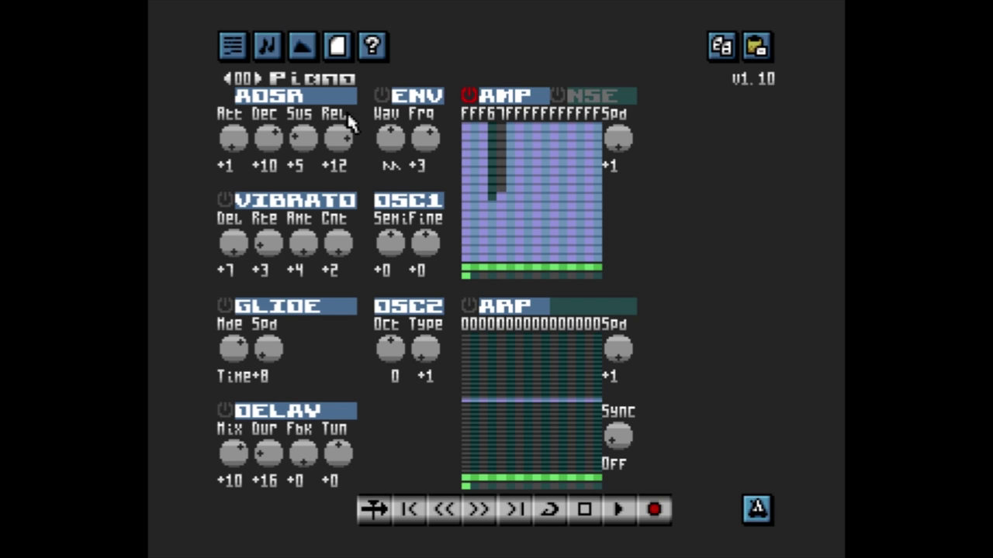
click(491, 128)
click(500, 130)
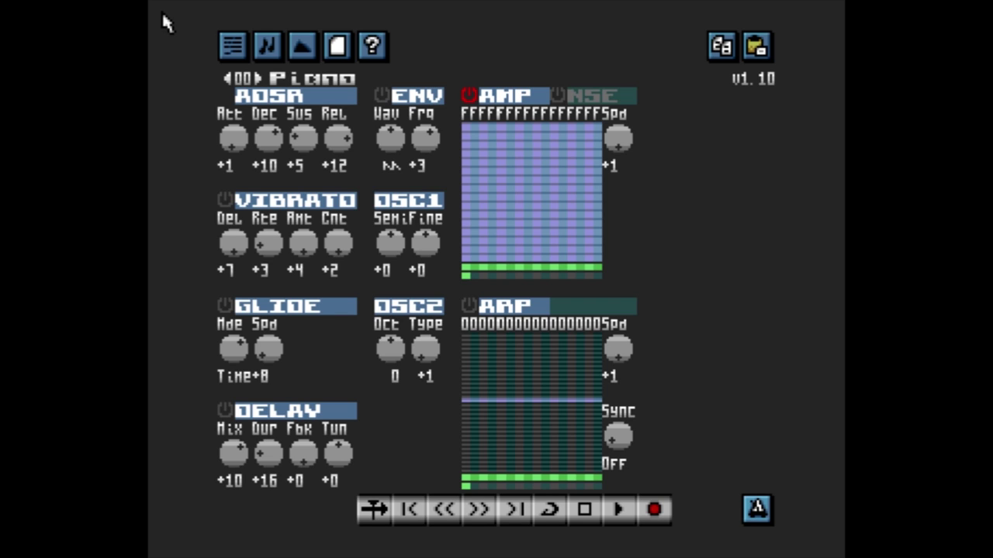
Extend the AMP loop range to step 6 and try a lower level across those steps before restoring F.
click(508, 276)
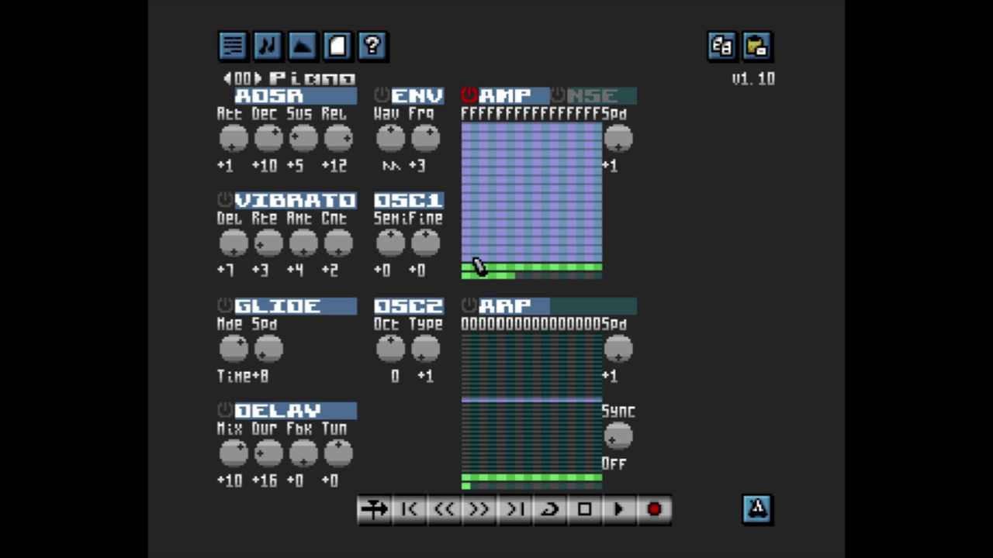
drag(466, 171, 514, 173)
drag(514, 137, 474, 135)
Mark steps 2, 4 and 6 red in the row below the AMP table levels.
click(475, 268)
click(492, 269)
click(511, 268)
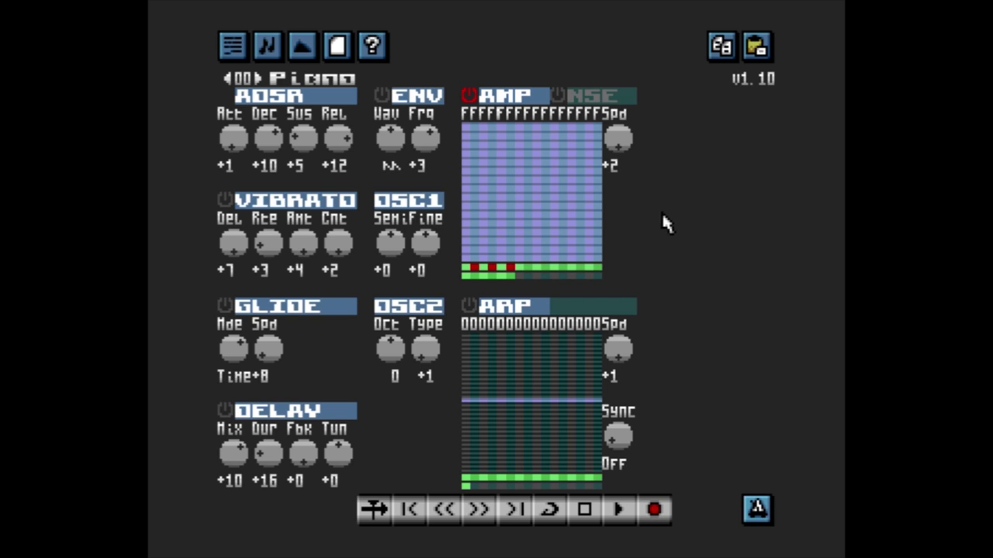
Set the AMP table's speed to +1 and reset its red step markers and loop range.
scroll(621, 147, down, 1)
click(510, 269)
click(492, 268)
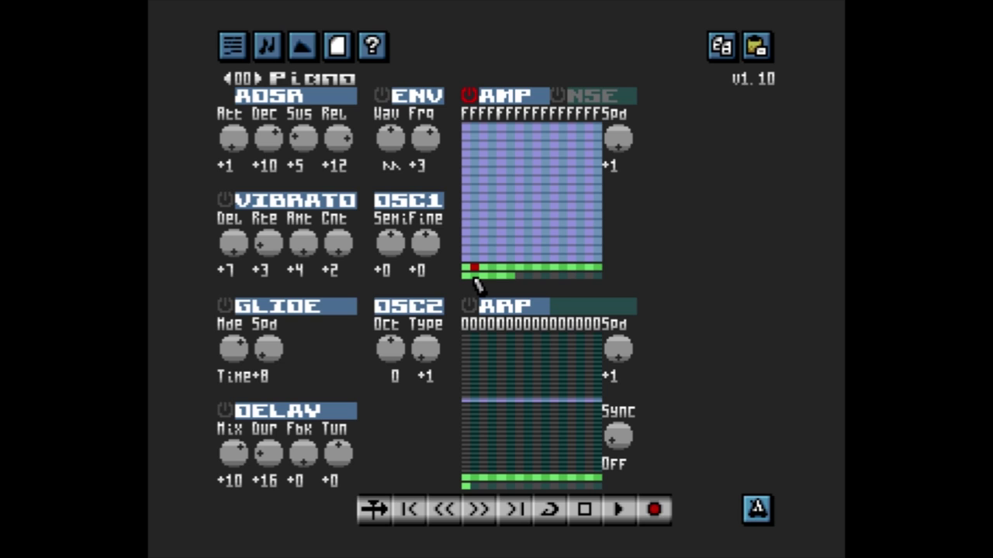
click(475, 276)
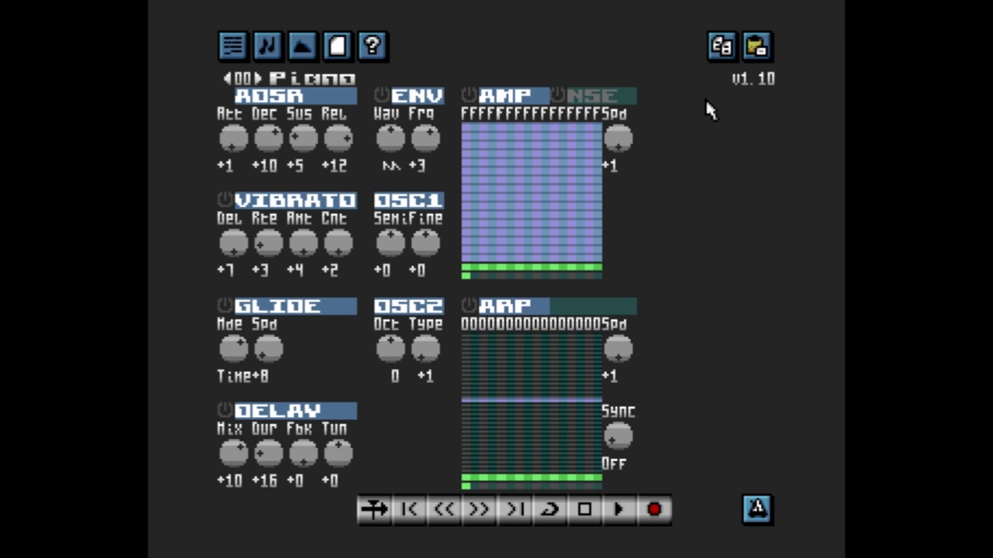
Show the NSE table, toggle noise off and on again, and return to the AMP table with AMP switched on.
click(598, 93)
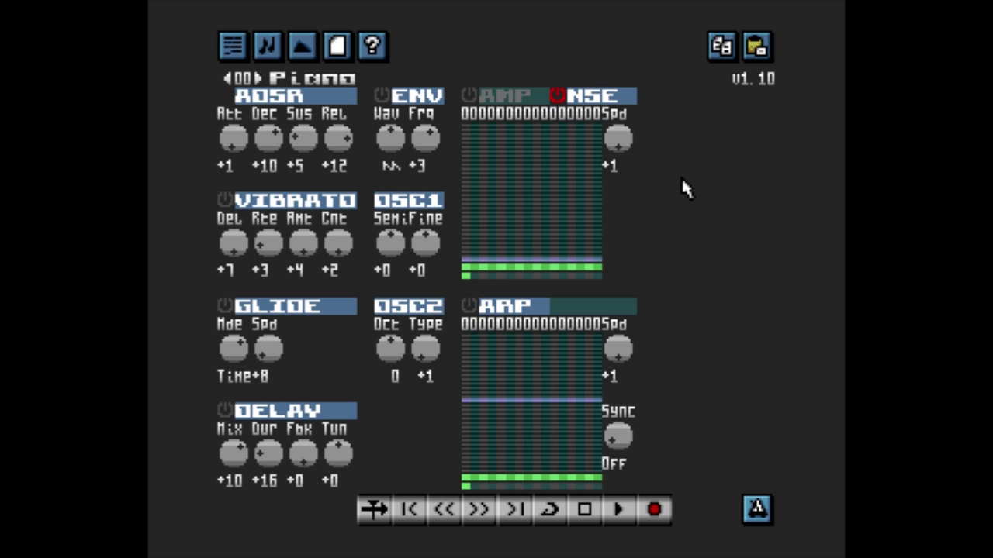
click(563, 102)
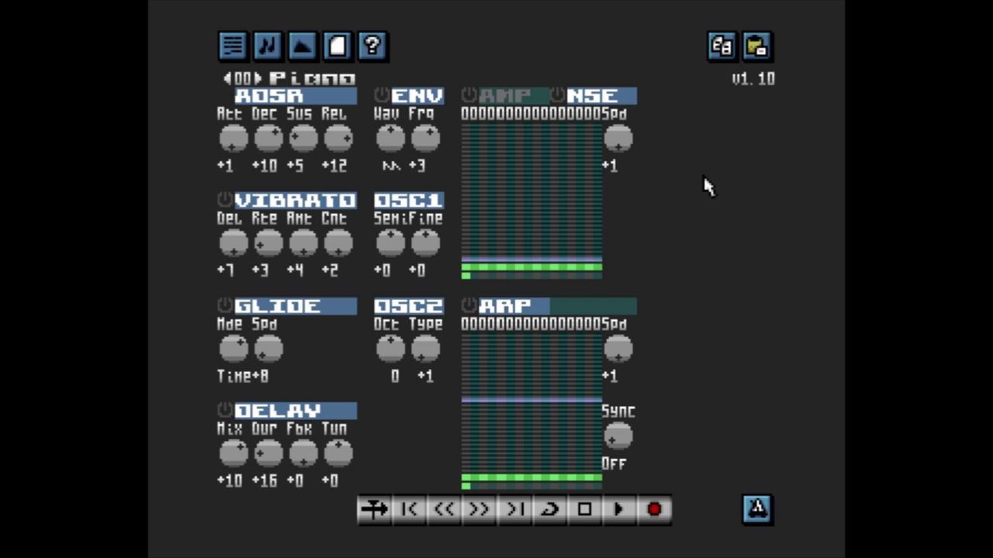
click(558, 100)
click(511, 102)
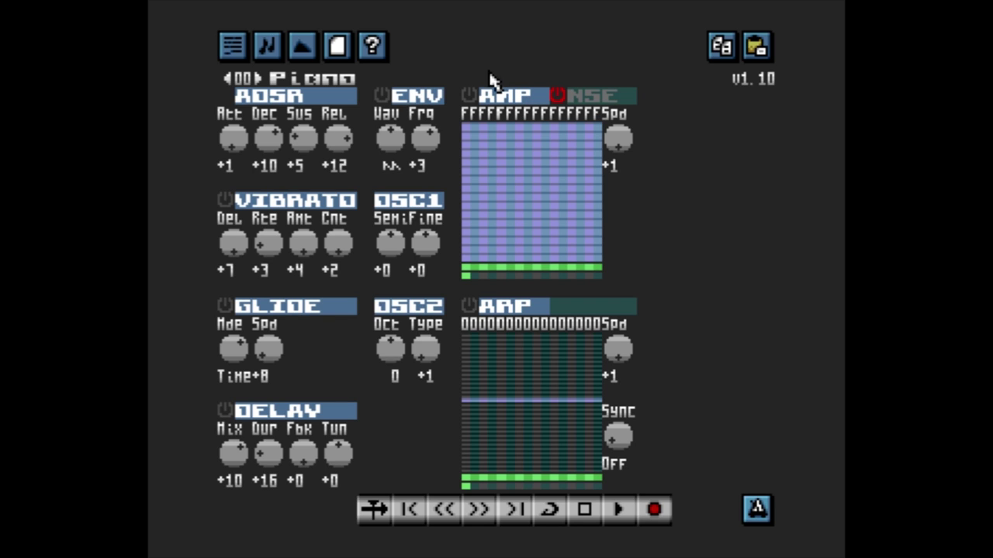
click(469, 95)
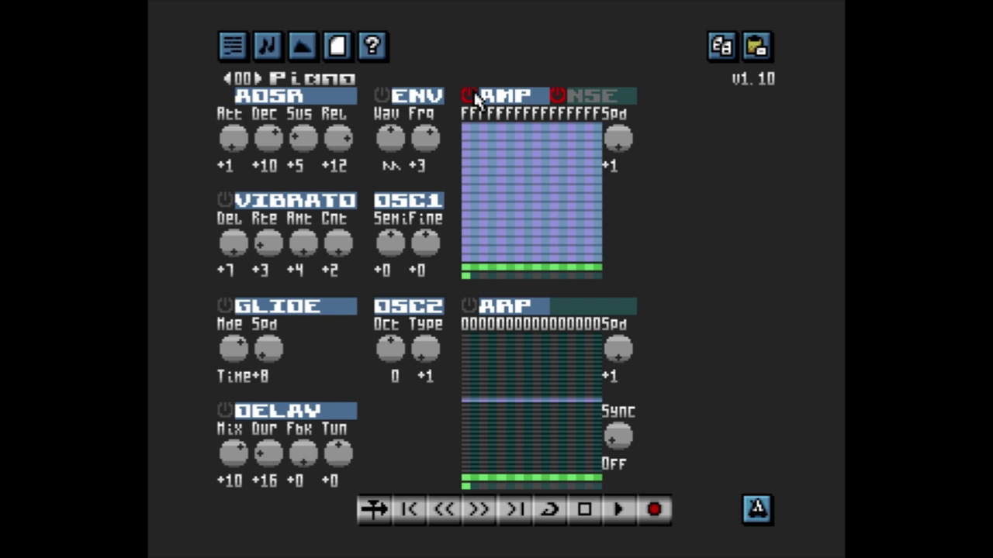
Try level 8 on the first step of the AMP table and restore it to F.
click(465, 267)
click(467, 181)
mouse_move(468, 181)
mouse_down()
mouse_move(470, 199)
mouse_move(475, 173)
mouse_up()
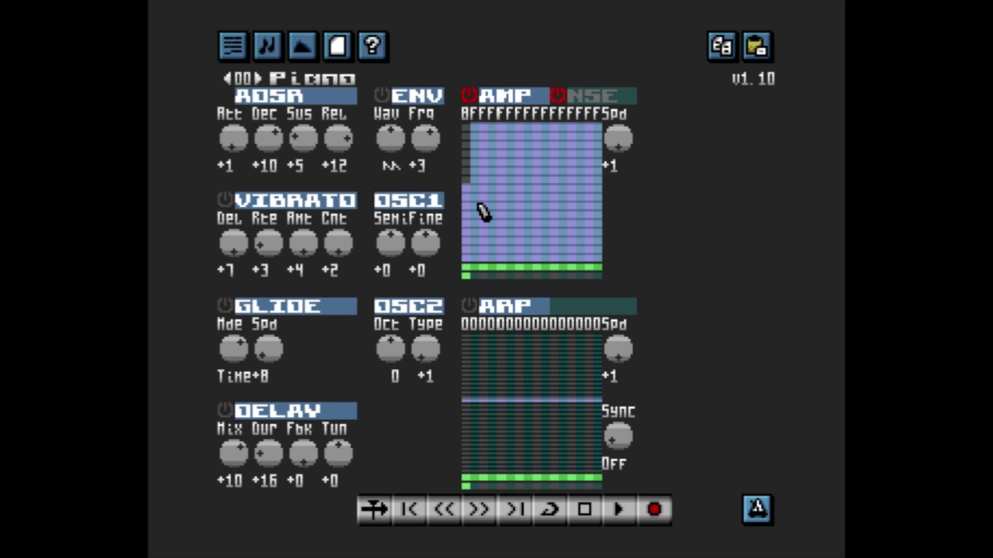
click(471, 136)
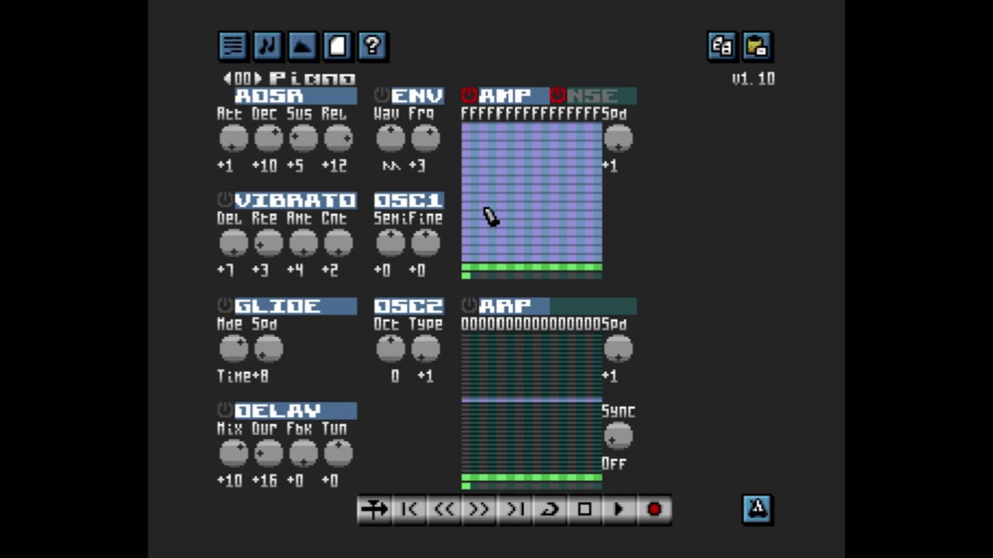
Mark AMP table step 1 red and try the level and marker of the first NSE step, switching between the tables.
click(466, 267)
click(598, 103)
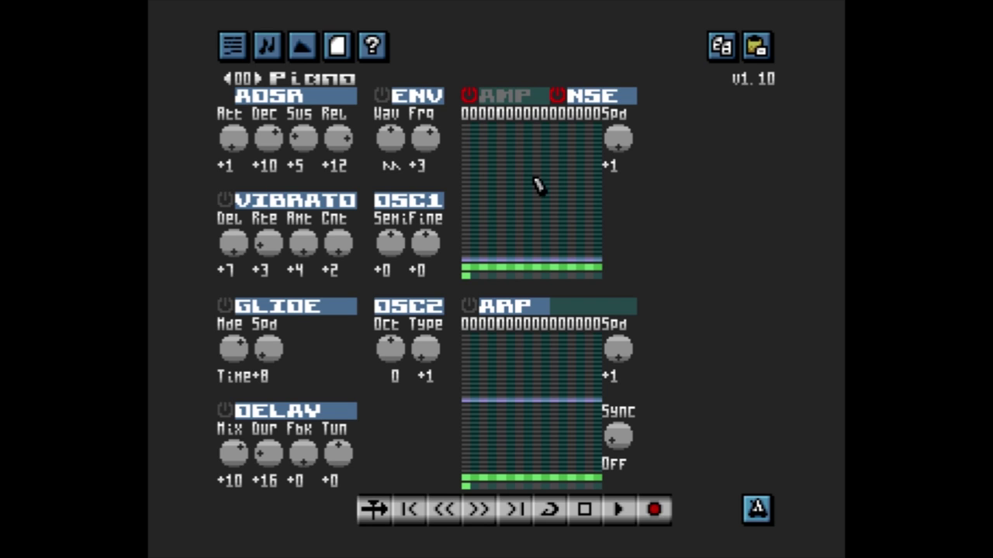
mouse_move(466, 251)
mouse_down()
mouse_move(467, 148)
mouse_move(467, 268)
mouse_up()
click(511, 101)
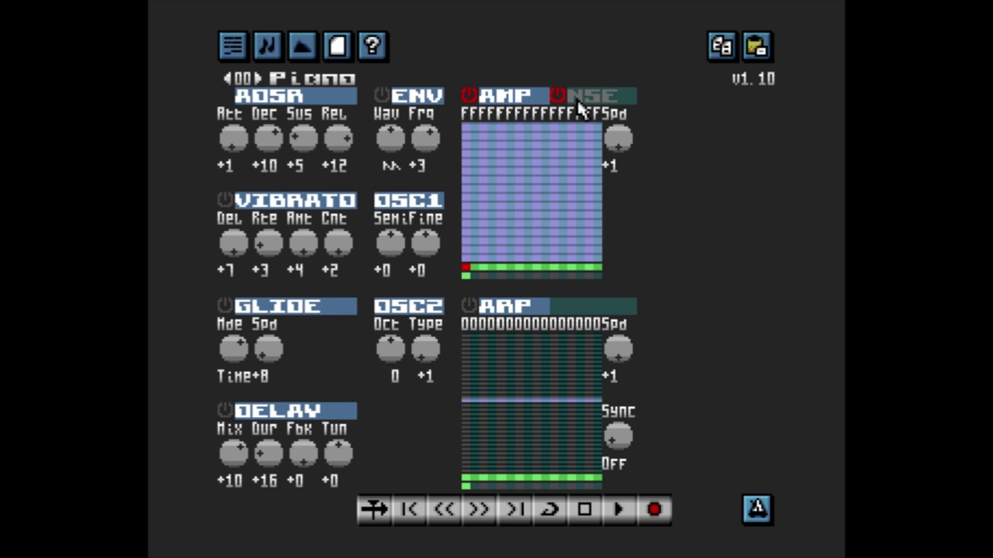
click(582, 101)
click(466, 267)
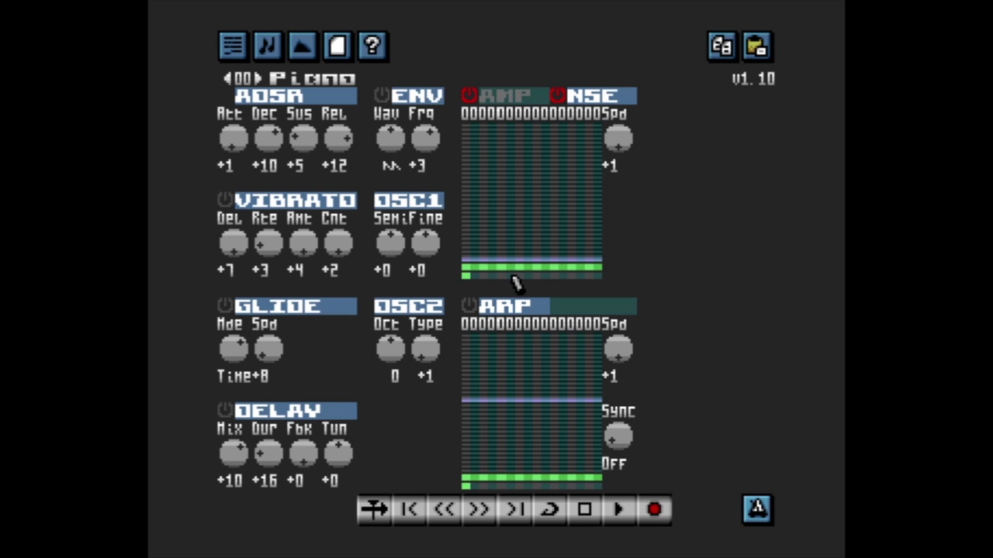
Try extending the NSE table's loop range to step 9 and reset it to step 1.
click(542, 276)
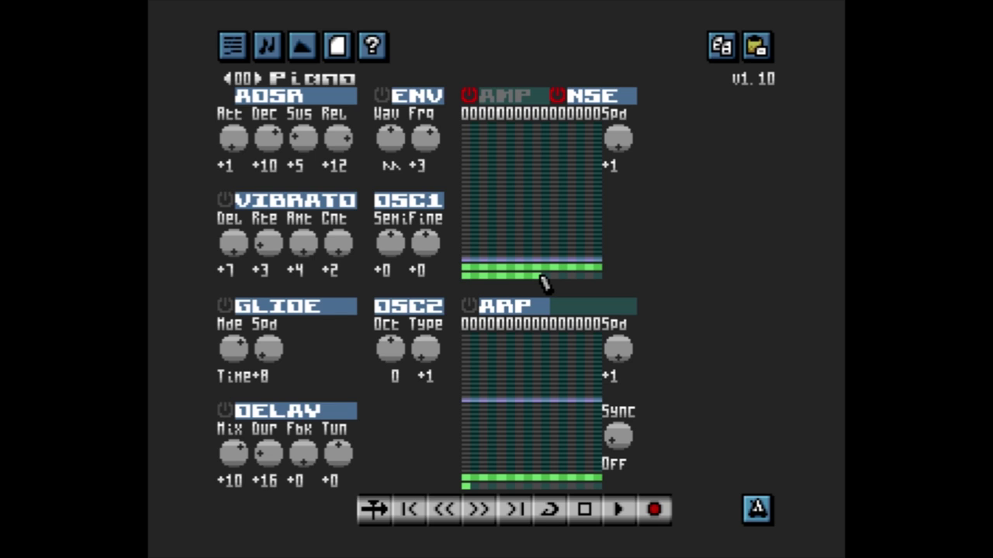
click(514, 276)
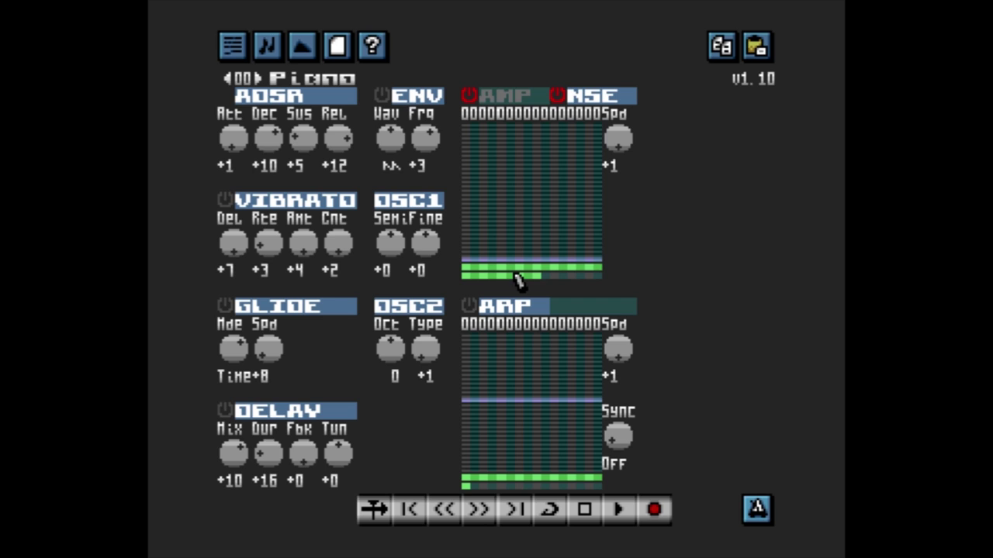
click(467, 276)
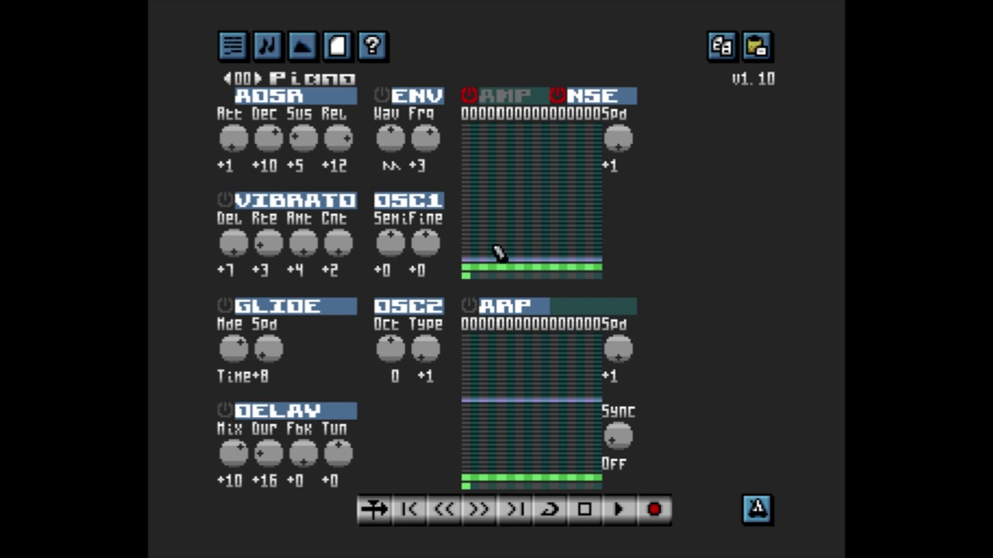
Try several noise levels on the first NSE step, ending with the step at its maximum.
click(467, 233)
mouse_move(467, 233)
mouse_down()
mouse_move(464, 124)
mouse_move(470, 268)
mouse_up()
mouse_move(471, 269)
mouse_down()
mouse_move(467, 238)
mouse_move(467, 269)
mouse_up()
drag(470, 160, 470, 128)
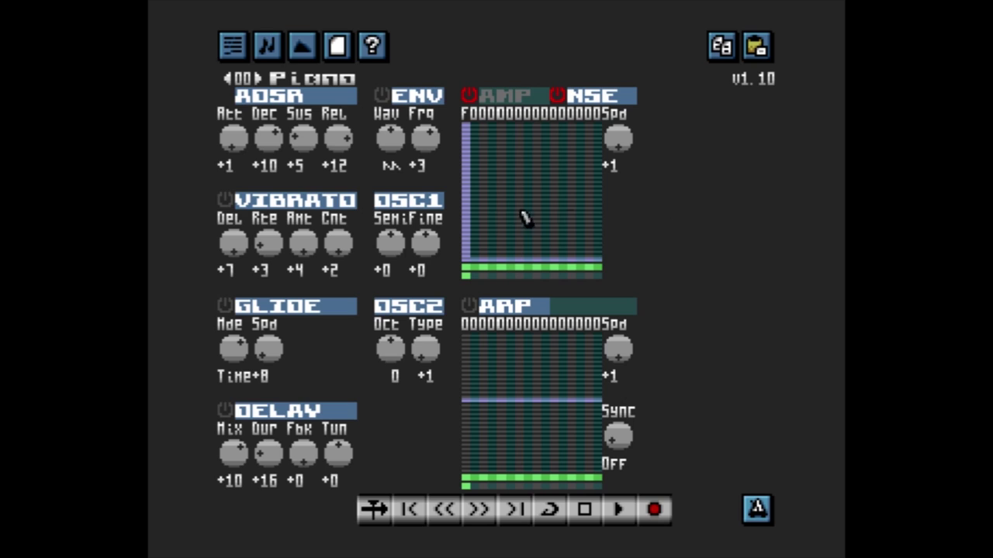
click(465, 195)
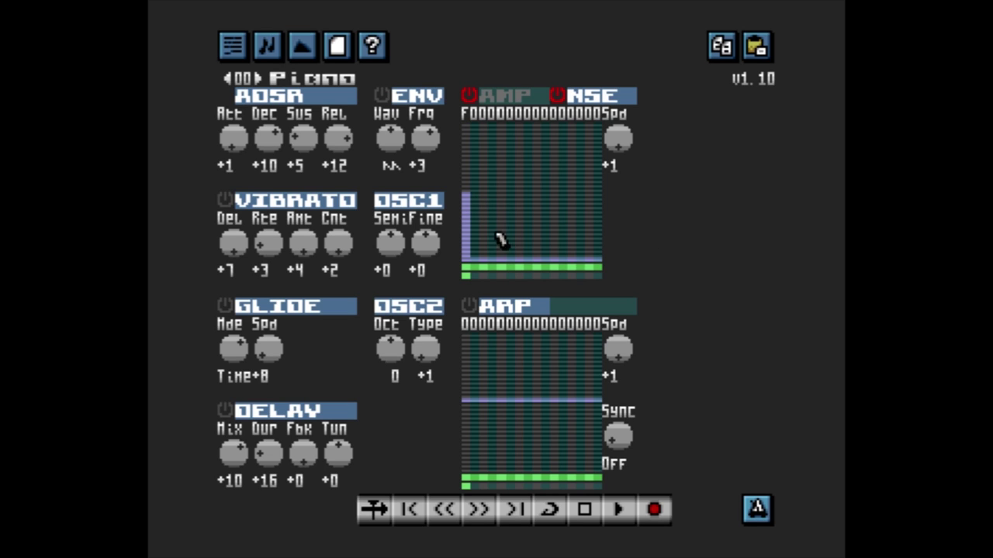
drag(468, 160, 468, 124)
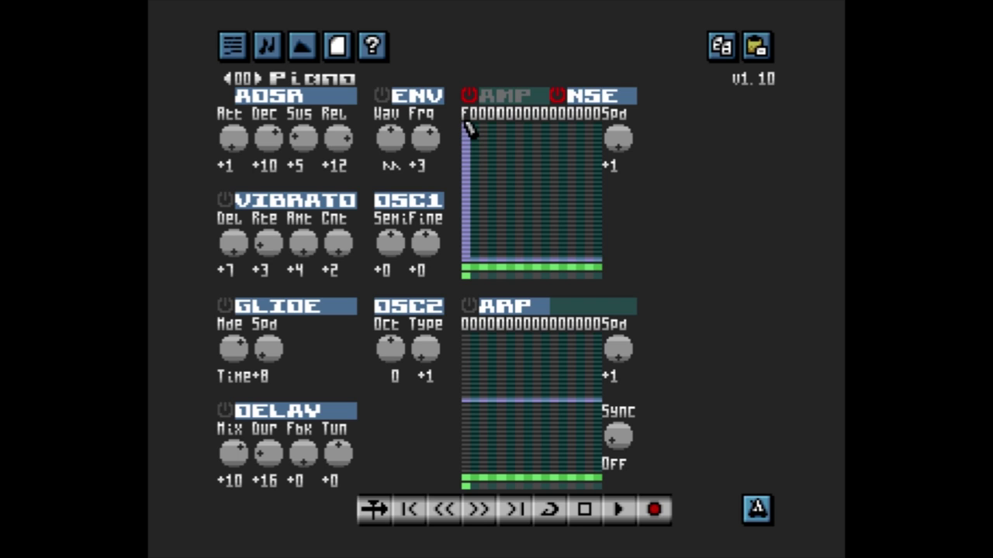
Try descending noise levels over the first three NSE steps, reset them to 0, and switch NSE off.
drag(472, 177, 486, 207)
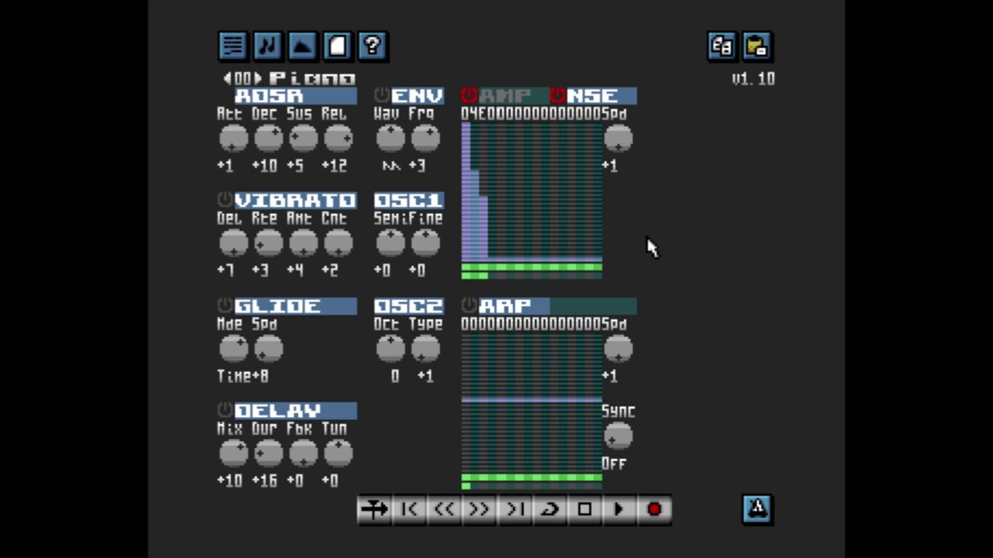
click(483, 250)
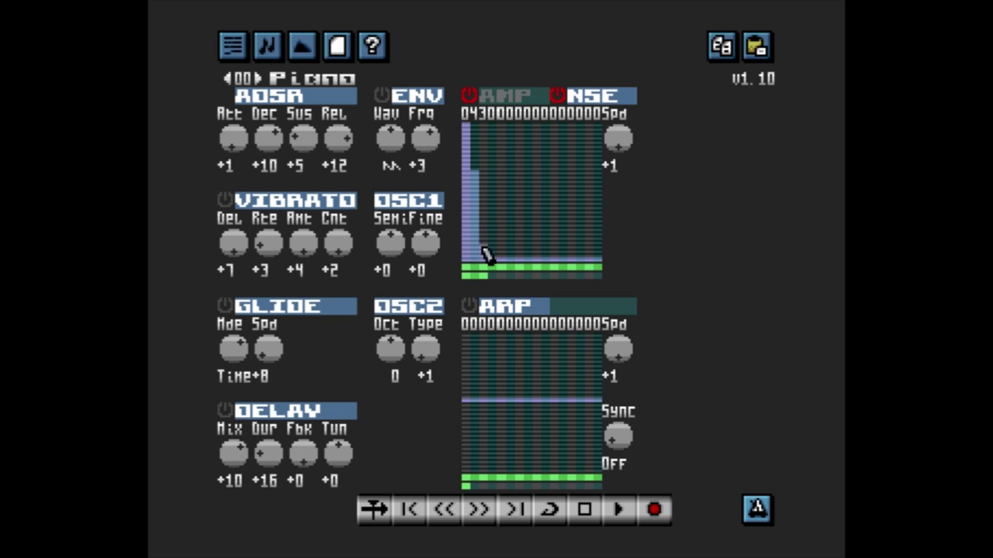
drag(481, 268, 470, 269)
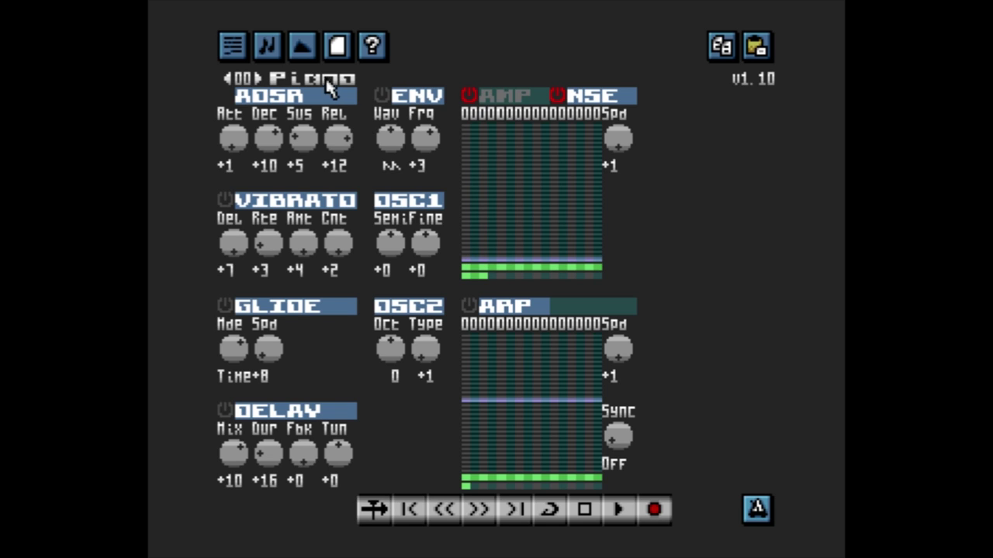
click(558, 96)
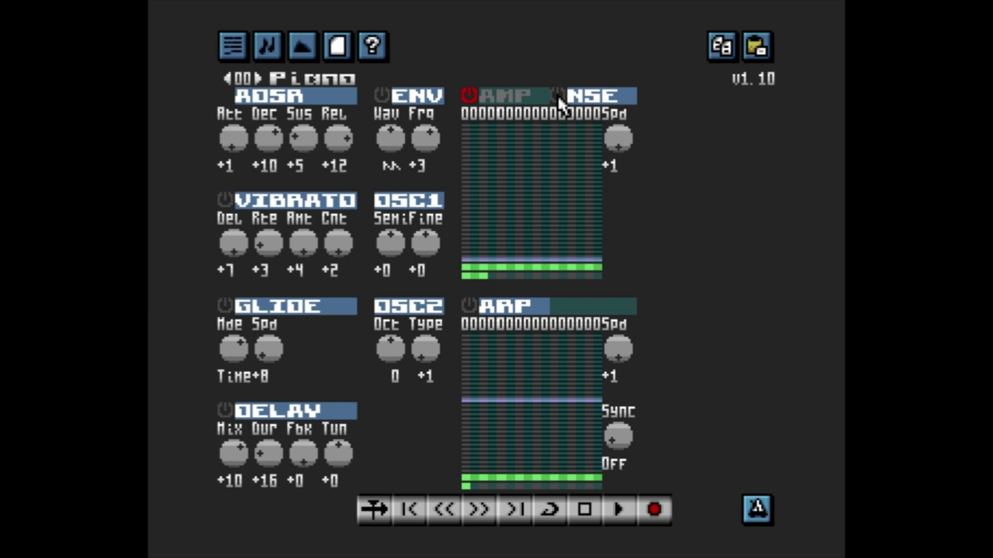
Switch the ARP table on and vibrato off for the Piano patch, checking the AMP and NSE tables.
click(495, 99)
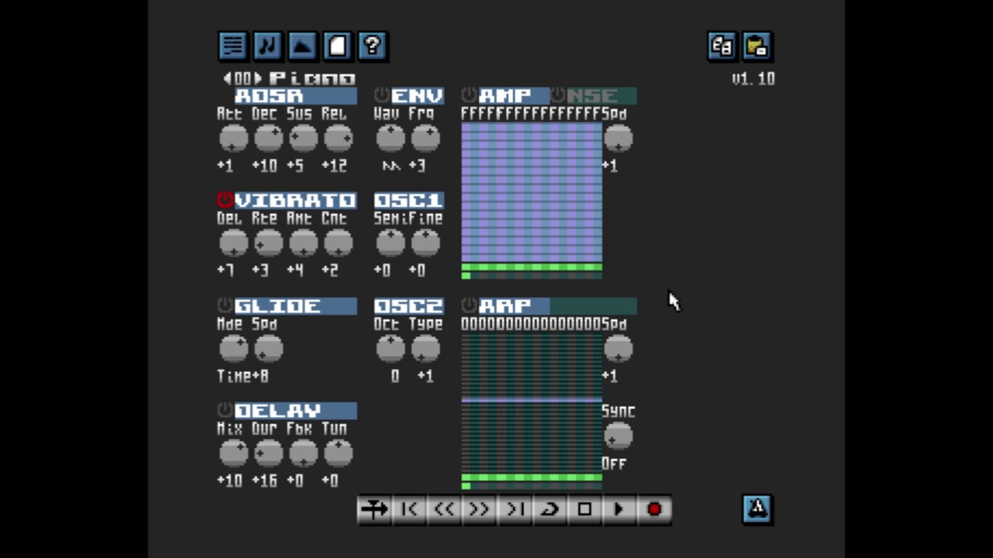
key(Tab)
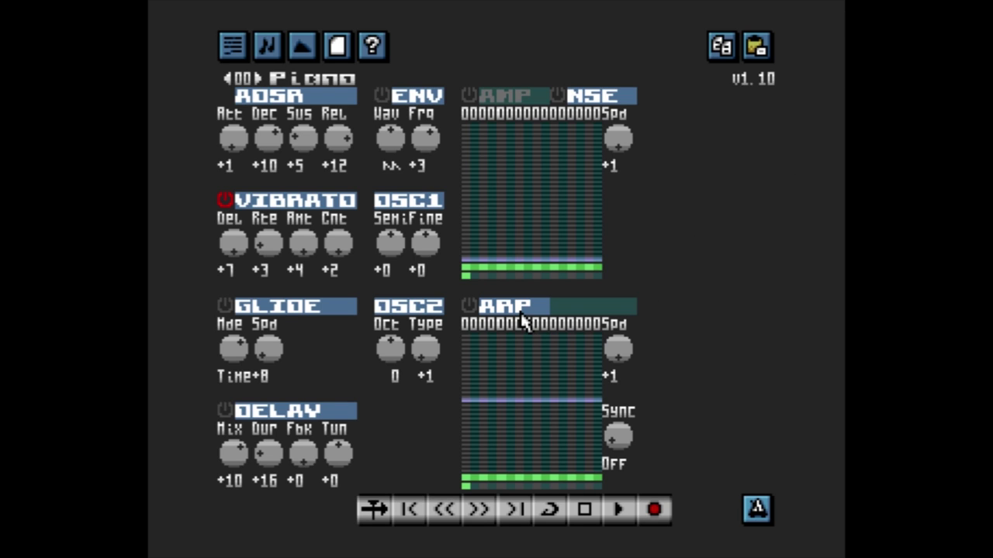
click(470, 308)
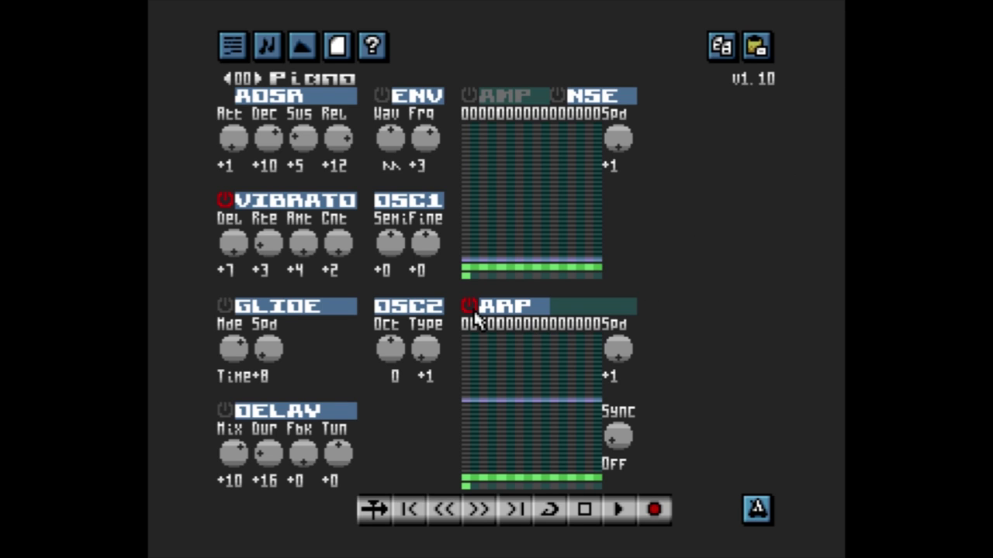
click(225, 200)
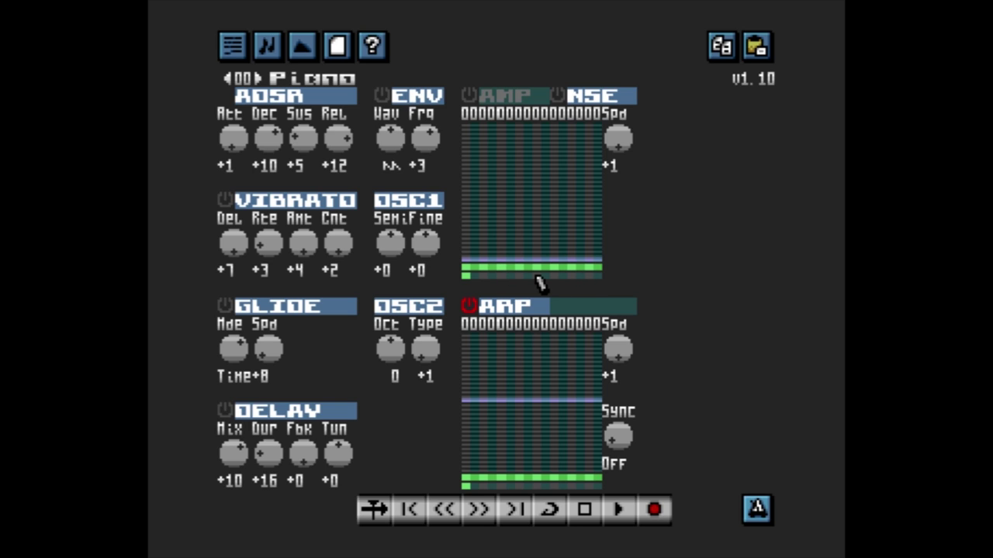
Try looping ARP steps 5 to 9, and set the loop range to steps 1 to 3.
click(533, 487)
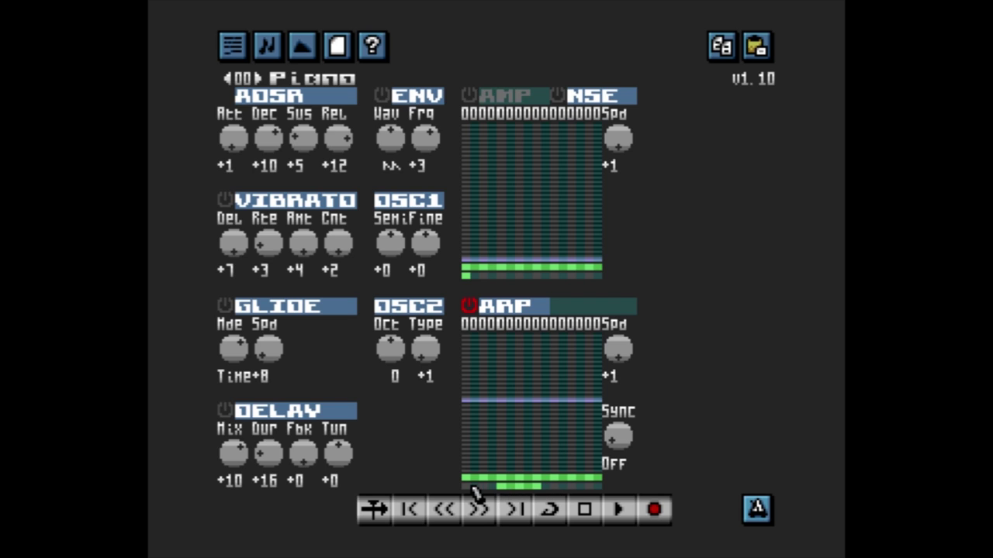
click(467, 488)
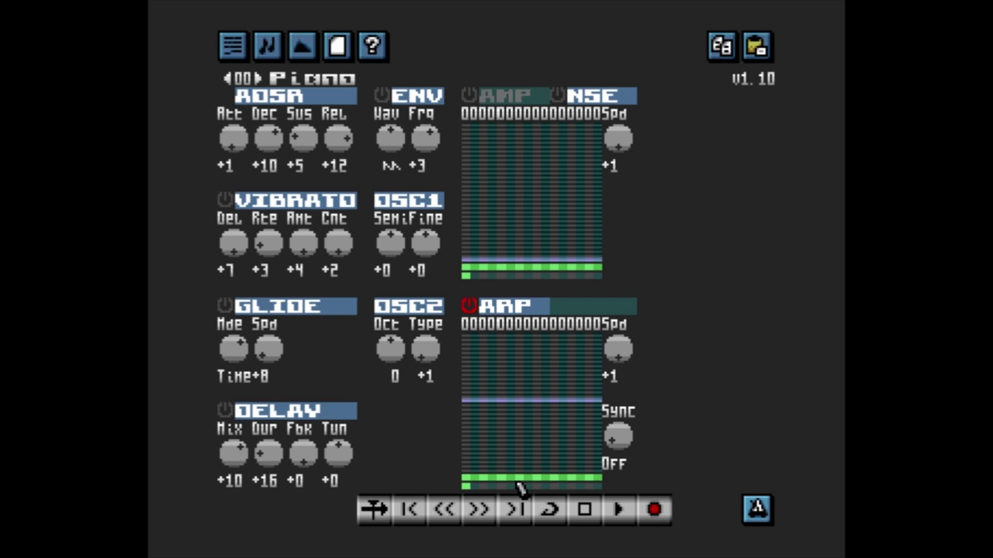
click(482, 487)
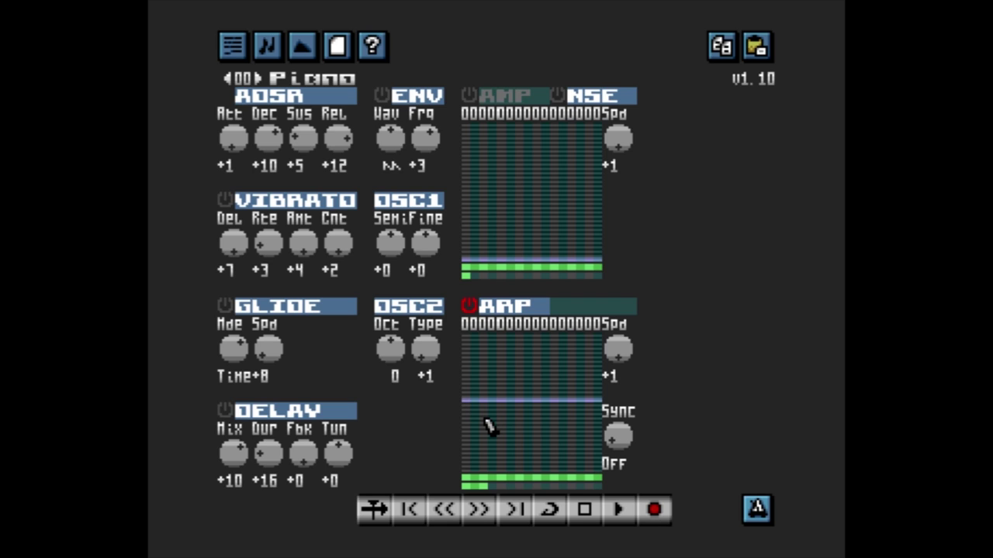
Try several offsets on ARP steps 2 and 3, ending with step 2 at 6 below centre and step 3 at 7 above.
click(474, 413)
click(485, 441)
click(475, 432)
click(483, 463)
click(474, 427)
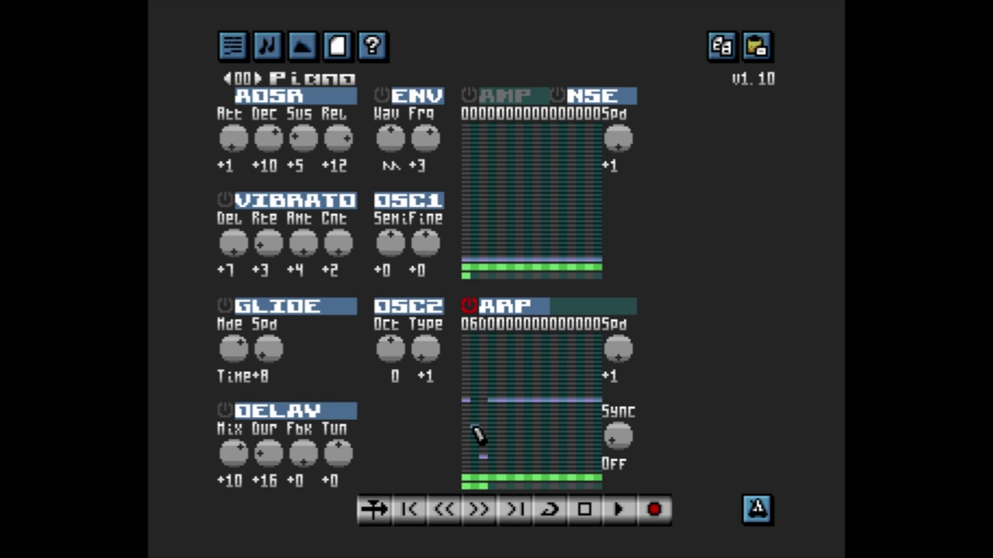
click(481, 370)
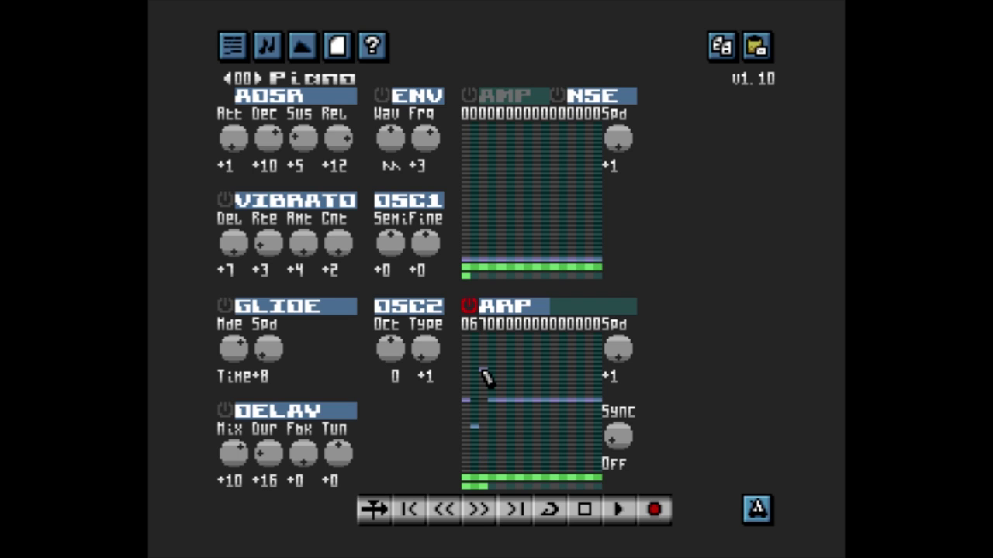
Set ARP step 2 to 12 (C) below the centre line and step 3 to 12 (C) above it.
click(474, 433)
click(474, 441)
click(475, 453)
click(474, 458)
click(475, 458)
click(486, 368)
click(486, 359)
click(485, 354)
Try raising the ARP speed through 3 and return it to 1.
drag(621, 356, 621, 350)
drag(623, 358, 623, 353)
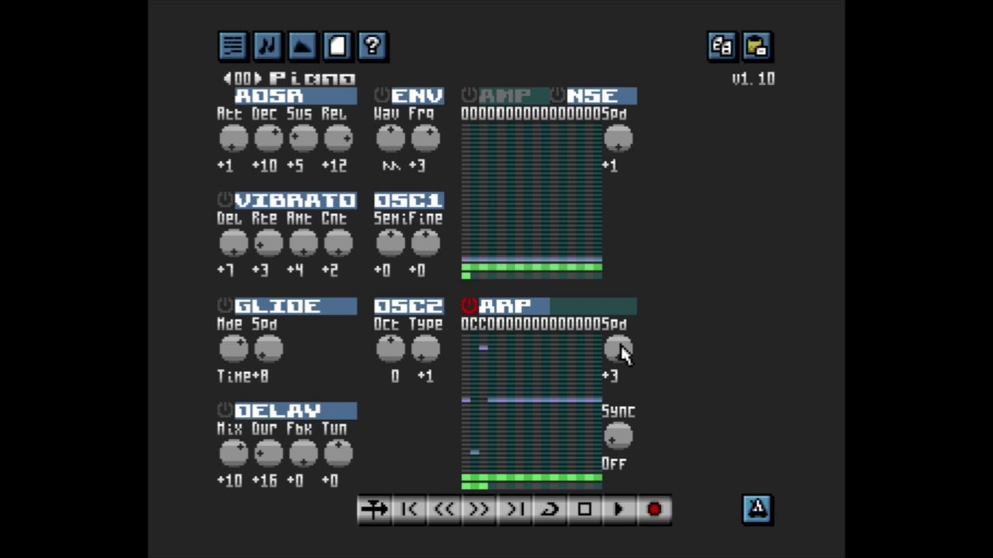
drag(620, 350, 623, 348)
drag(615, 349, 621, 369)
Try Sync up to Hard and return it to OFF.
drag(622, 444, 622, 441)
drag(623, 440, 625, 429)
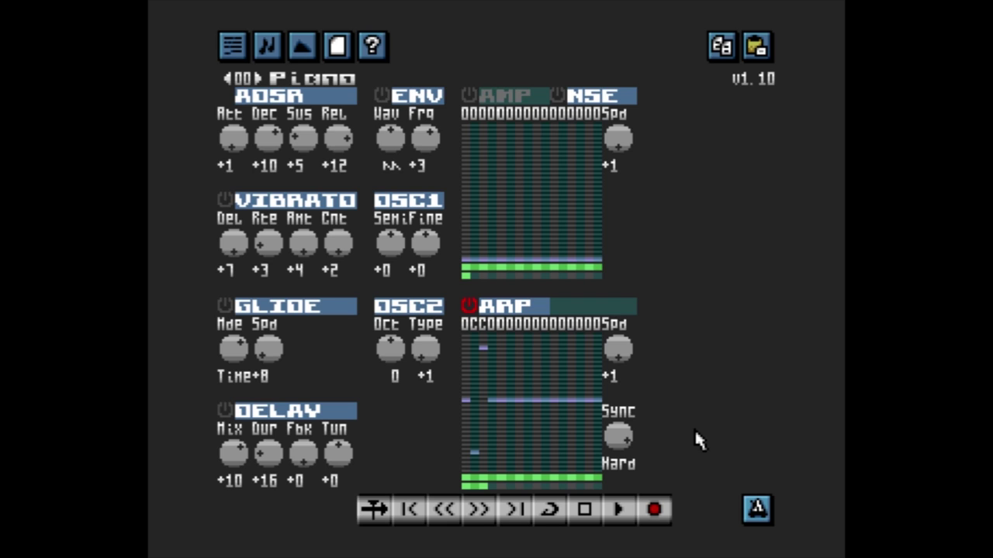
drag(625, 446, 627, 454)
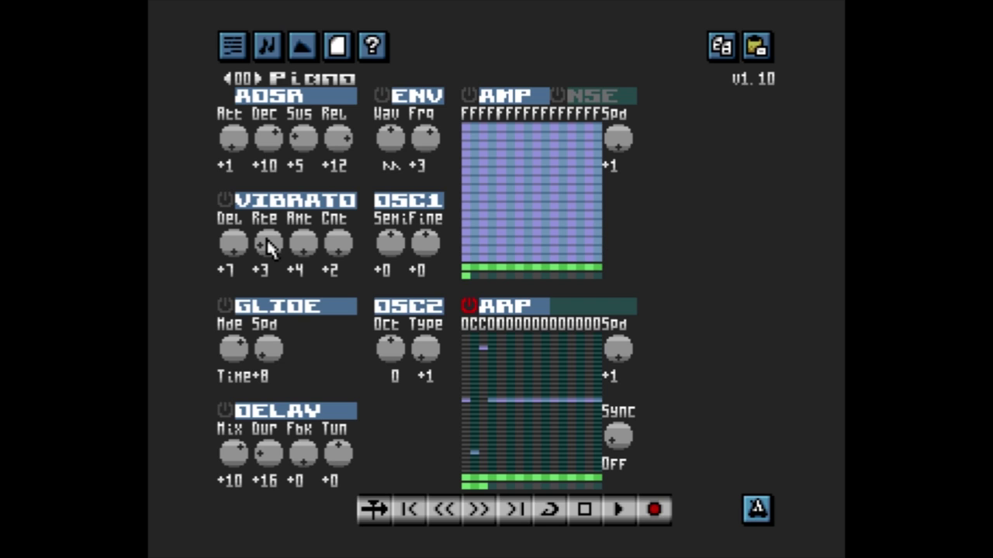
Switch on glide and delay for the Piano patch.
click(225, 306)
click(225, 412)
Go to patch 01 and rename it Bass.
click(259, 78)
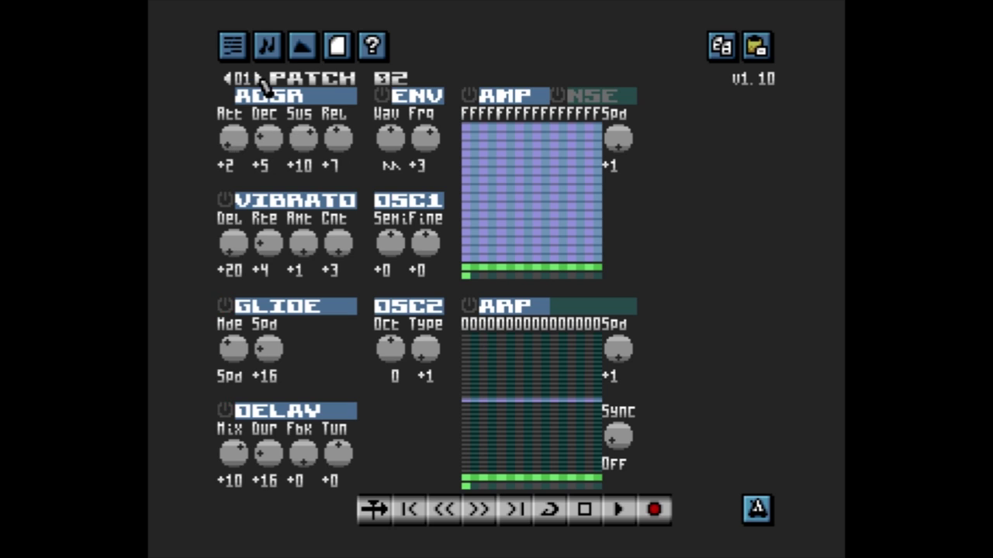
click(390, 83)
key(BackSpace)
key(BackSpace)
key(BackSpace)
key(BackSpace)
key(BackSpace)
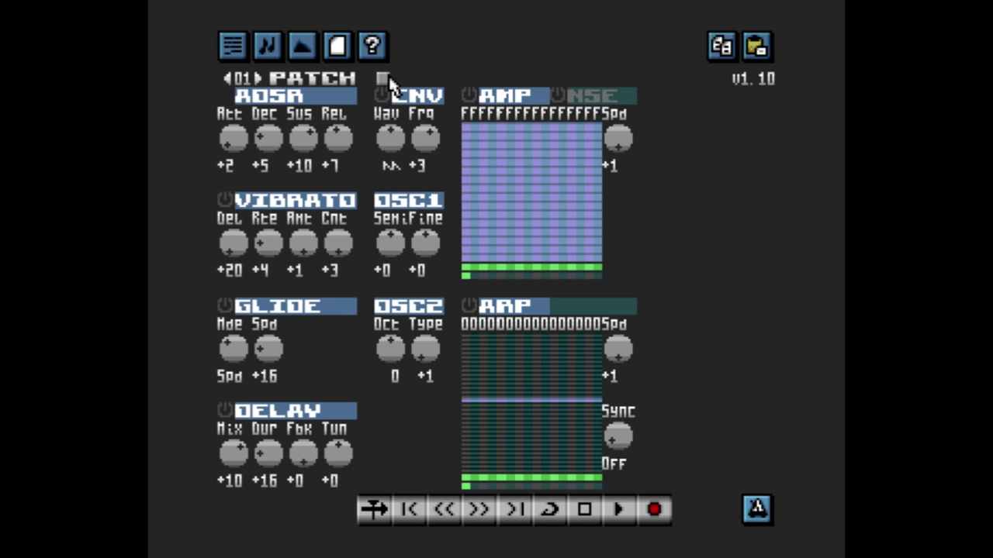
key(BackSpace)
key(BackSpace)
key(BackSpace)
text(Bass)
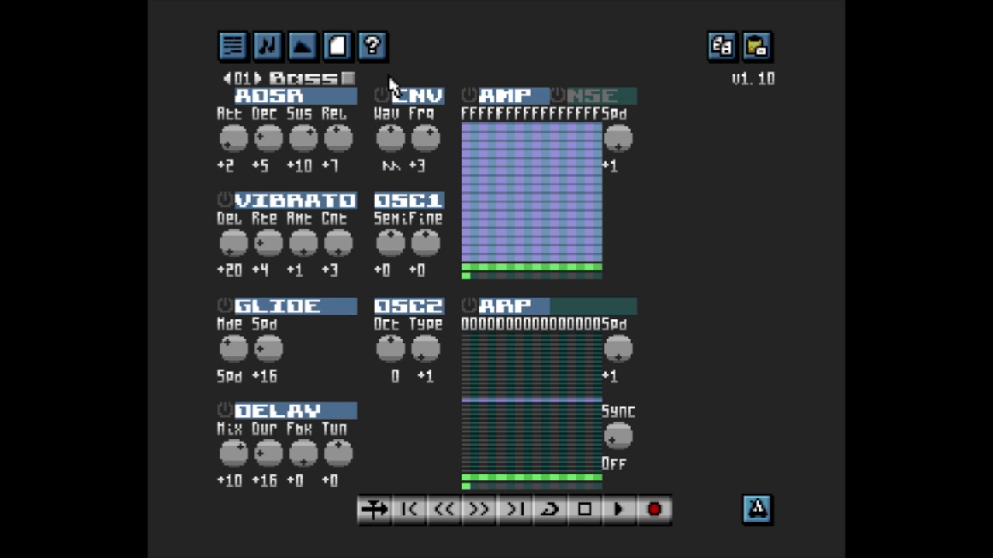
key(Return)
Set the Bass patch's attack to 1 and its sustain to 5.
scroll(234, 152, down, 1)
scroll(305, 143, down, 1)
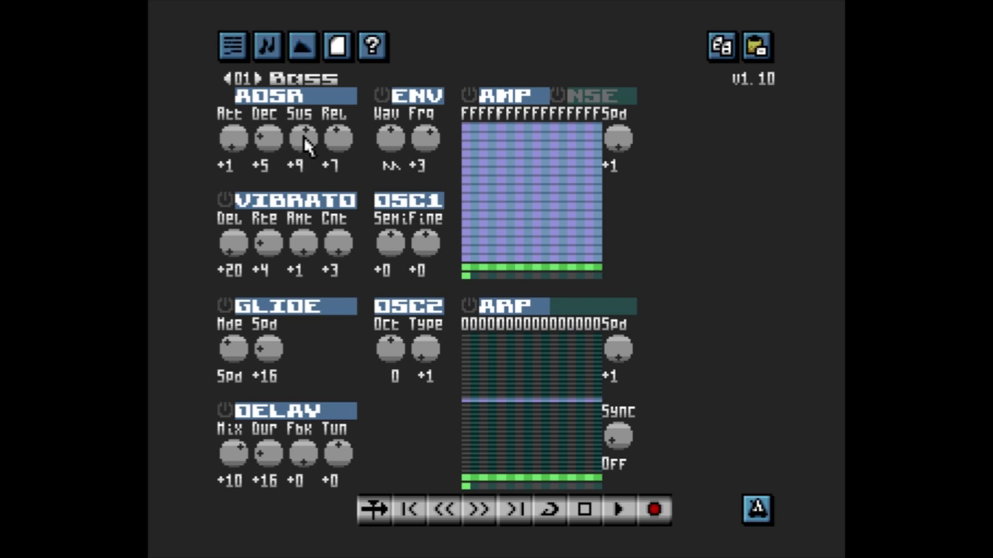
scroll(305, 155, down, 1)
scroll(308, 159, down, 1)
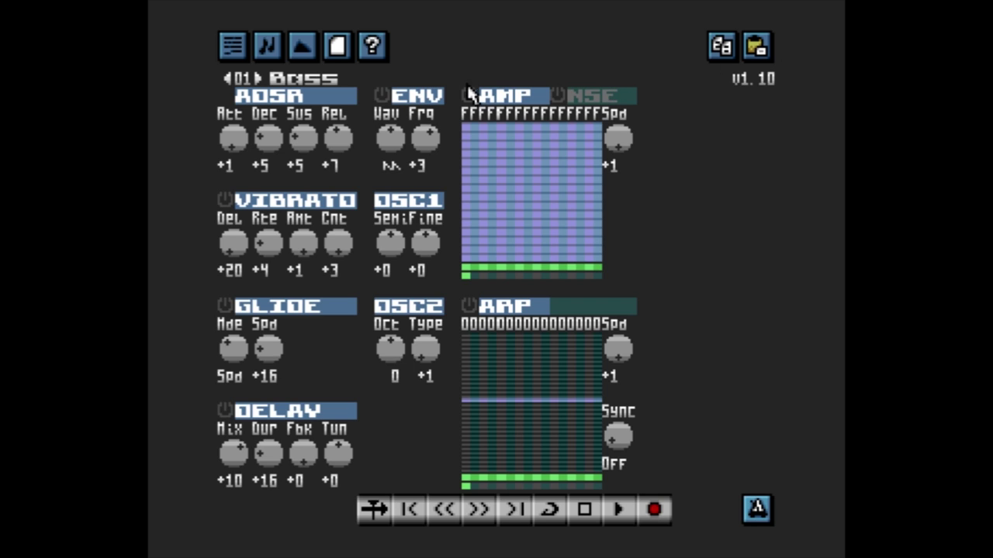
Go to patch 02 and rename it Bass Drum.
click(258, 79)
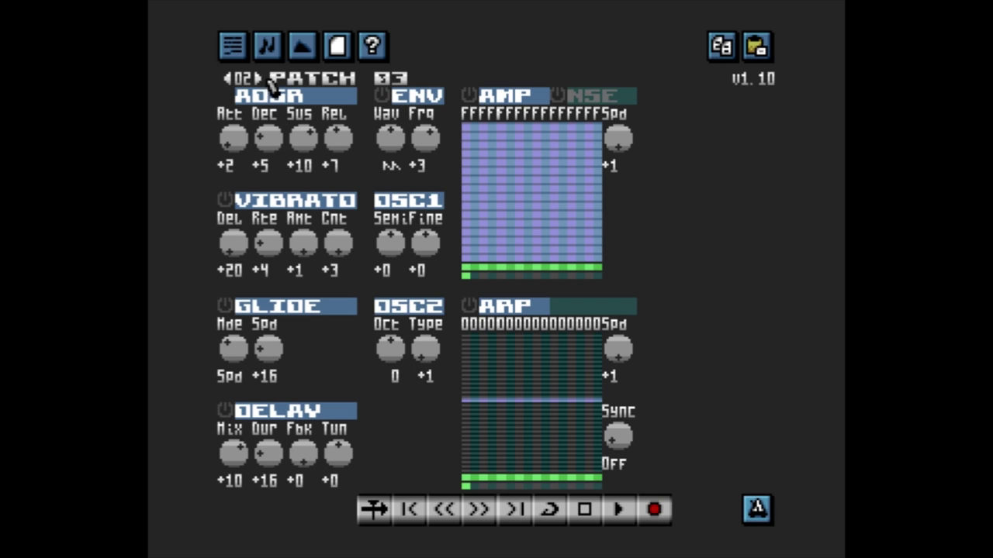
click(356, 81)
key(BackSpace)
key(BackSpace)
key(BackSpace)
key(BackSpace)
key(BackSpace)
key(BackSpace)
key(BackSpace)
key(BackSpace)
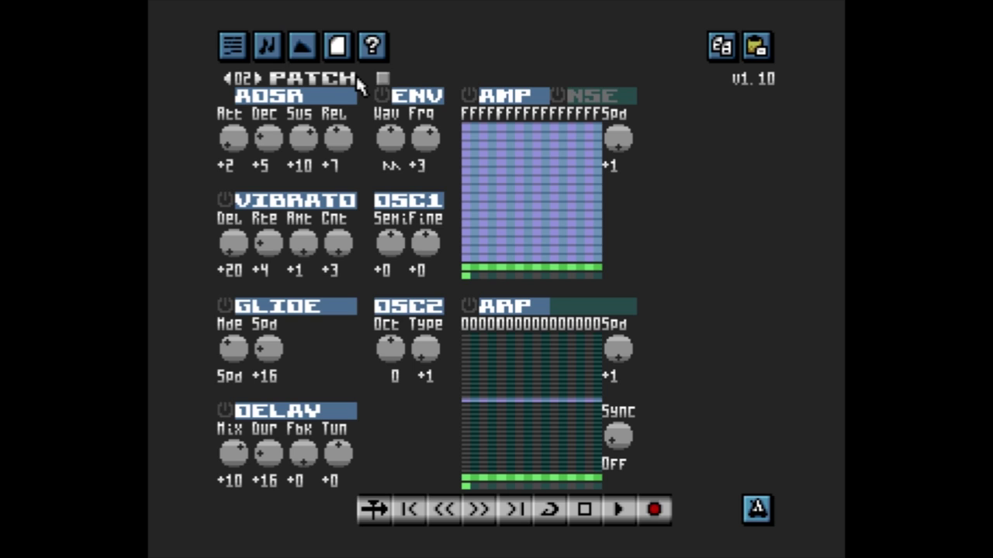
text(Bas)
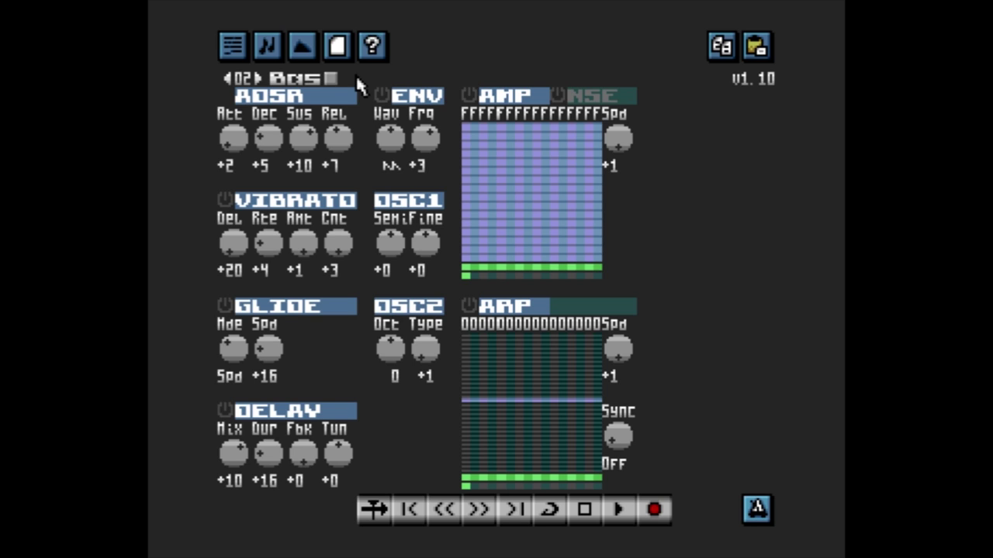
text(s Drum)
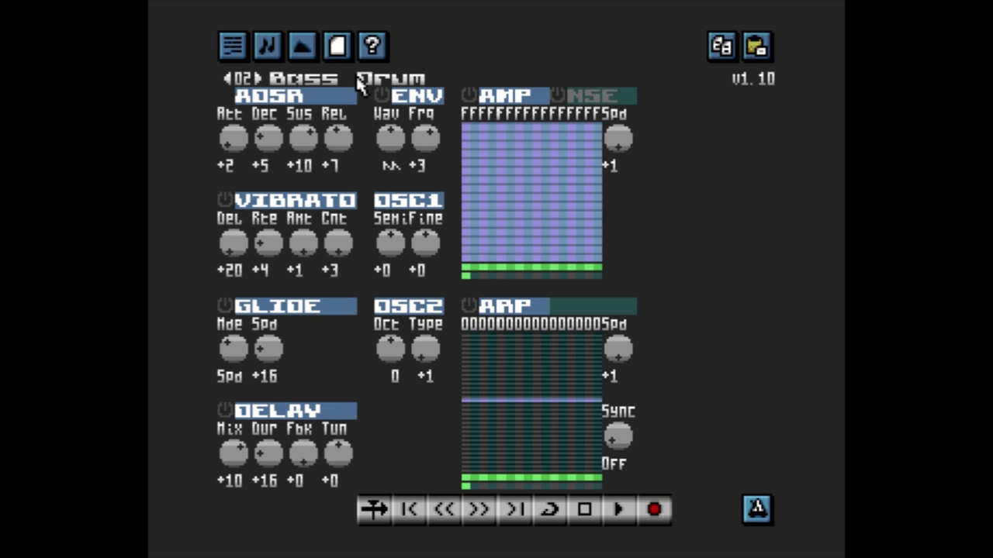
Switch on the Bass Drum's NSE and AMP tables and mark AMP step 1 red.
click(558, 103)
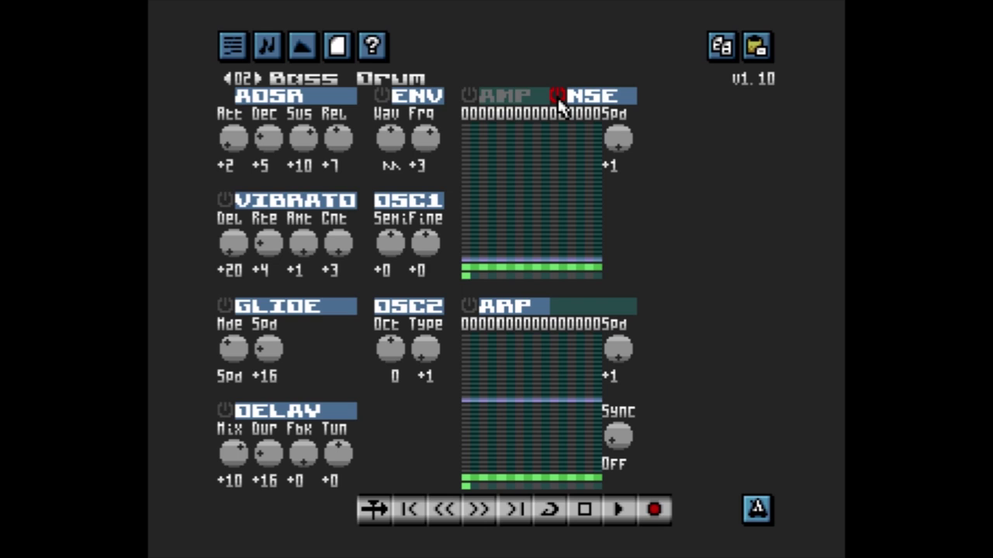
click(472, 99)
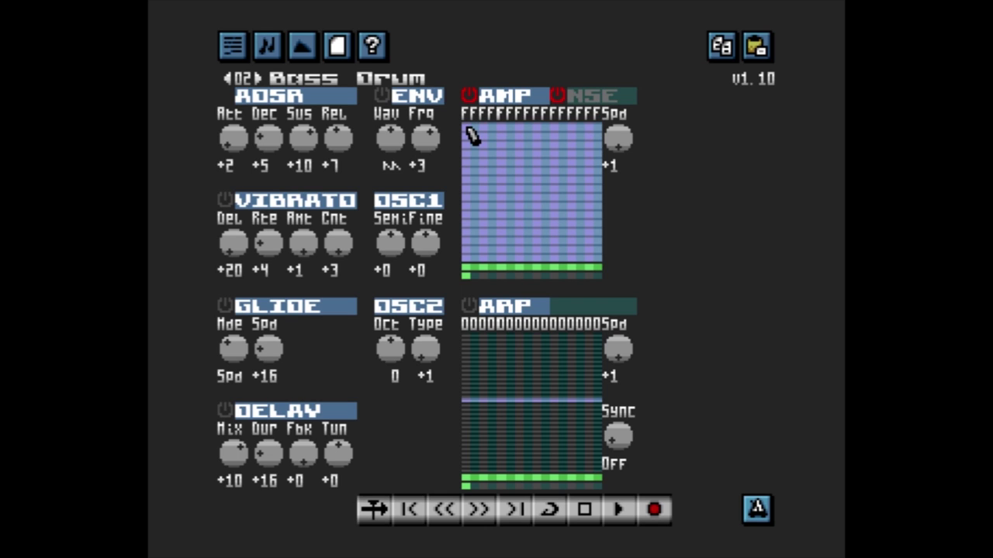
click(465, 269)
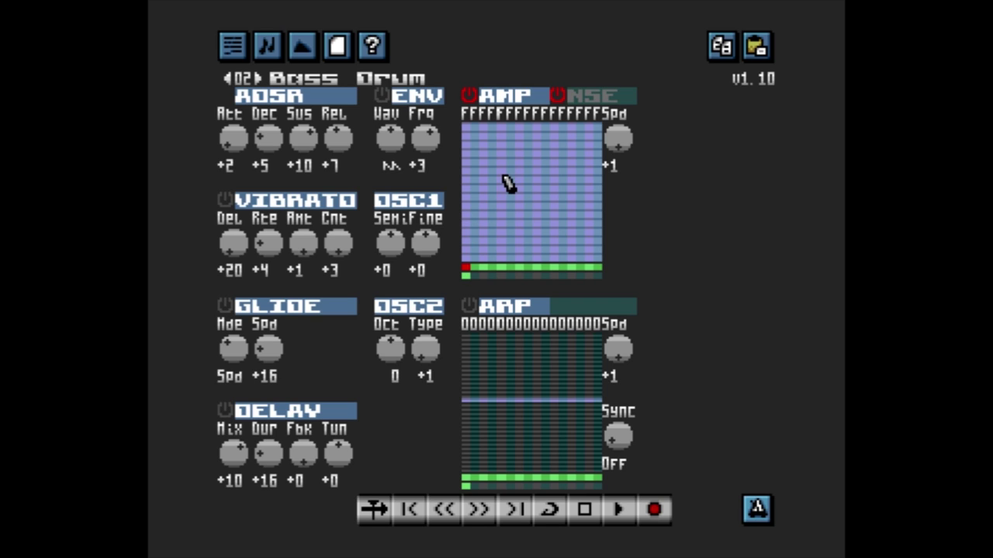
Raise the first step of the Bass Drum's NSE table to its maximum level.
click(586, 99)
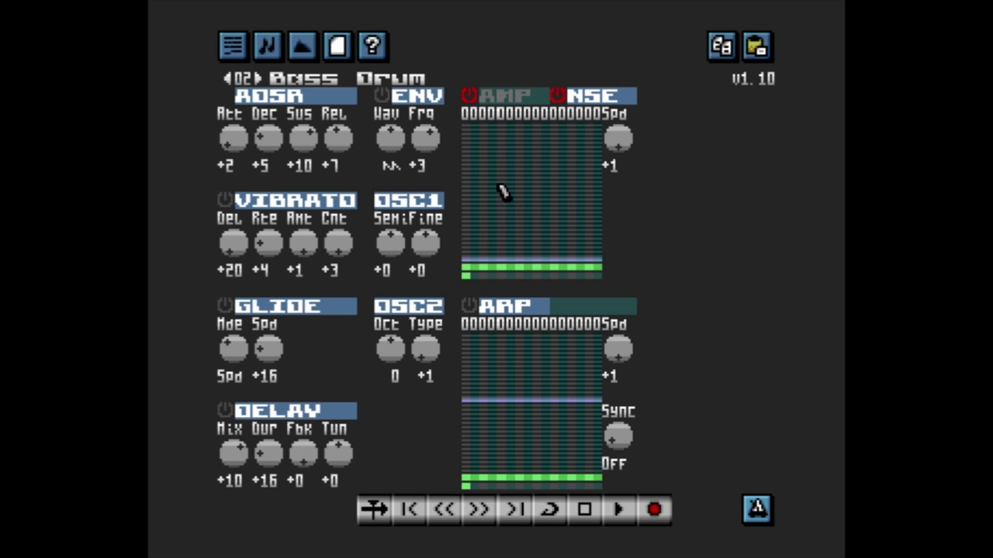
click(469, 198)
drag(470, 200, 471, 163)
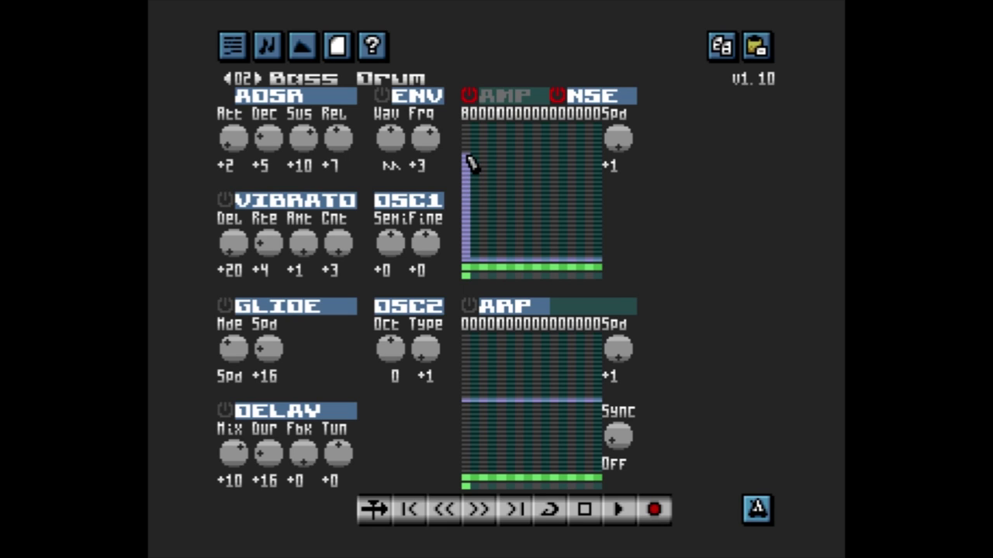
drag(471, 162, 470, 133)
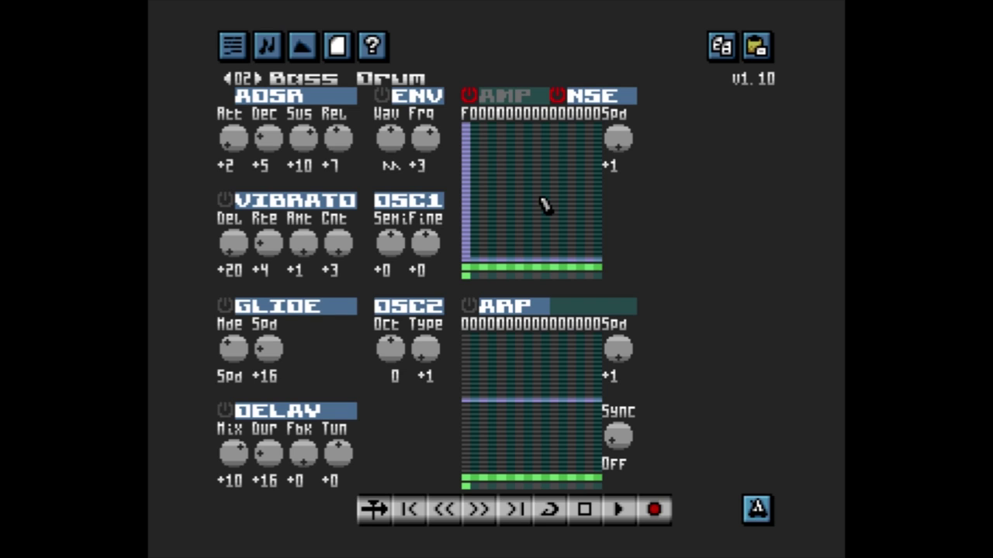
Try a three-step NSE loop with descending levels, and reset the loop to step 1 and steps 2 and 3 to 0.
click(484, 275)
click(476, 186)
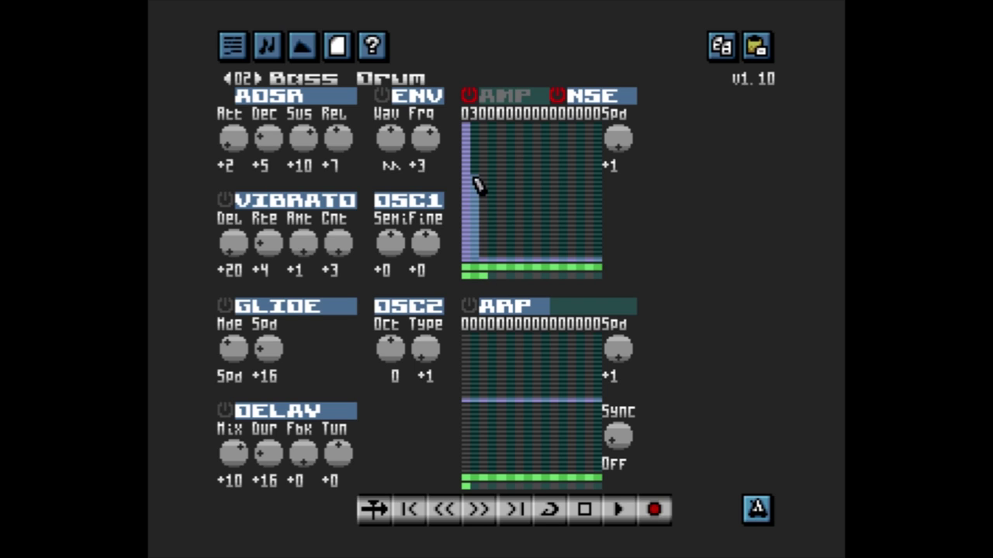
click(484, 202)
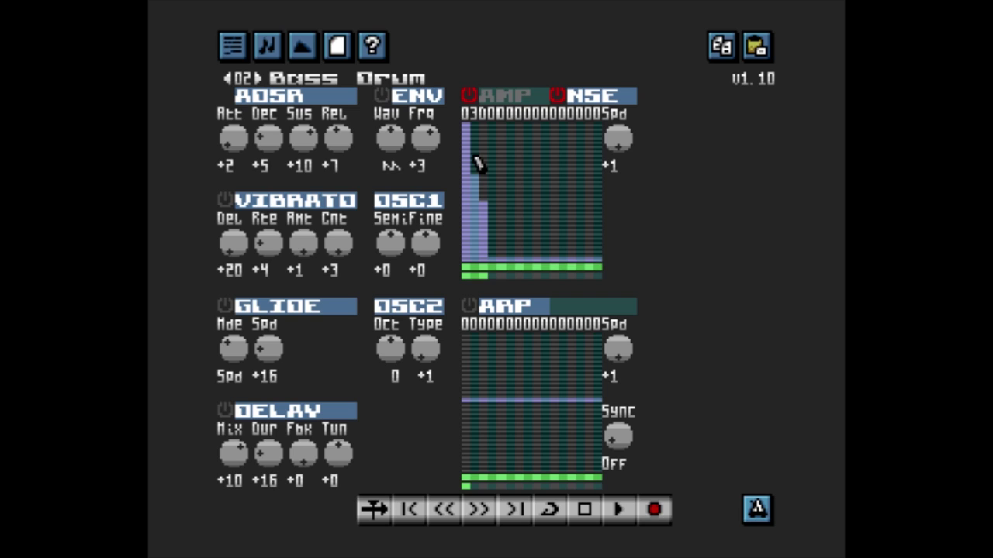
click(473, 278)
click(467, 277)
drag(476, 241, 489, 266)
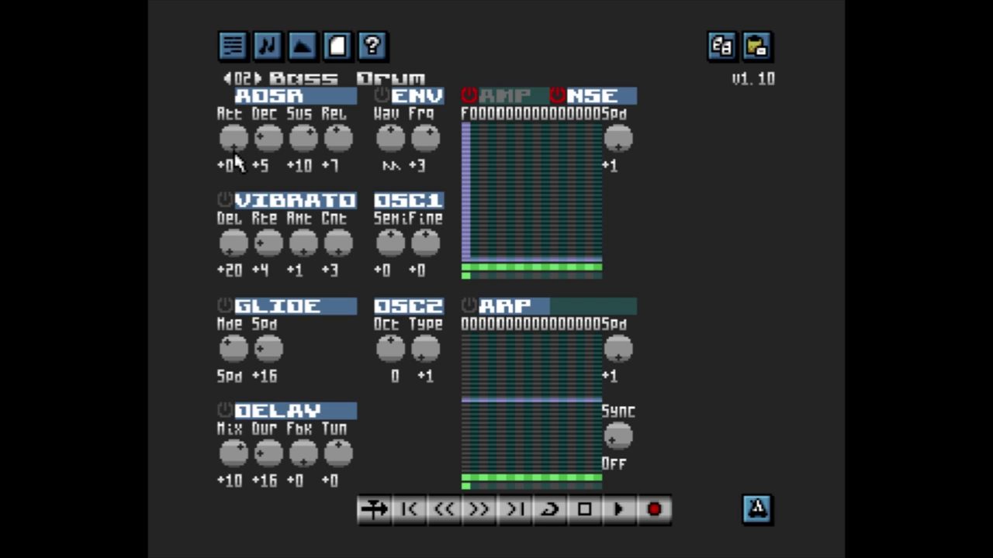
Set the Bass Drum's attack to 0, decay to 4 and sustain to 3, keeping release at 7.
drag(264, 142, 265, 148)
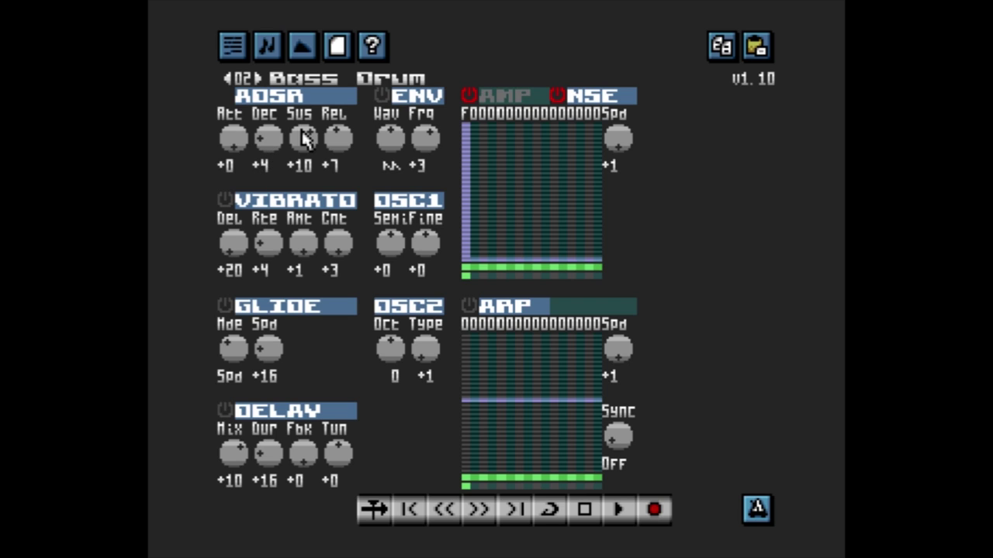
drag(303, 138, 309, 169)
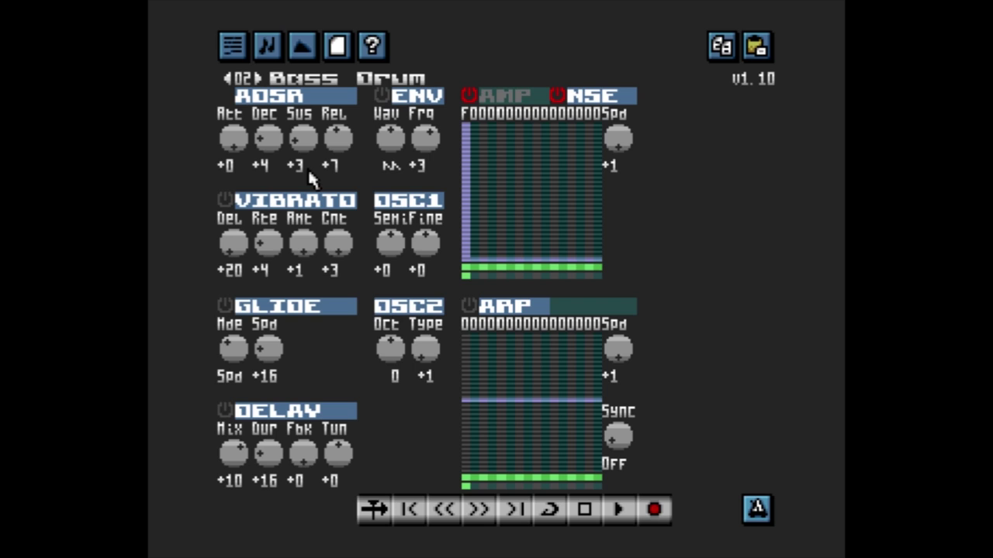
drag(335, 139, 326, 144)
Copy the Bass Drum patch and paste it into patch 03.
click(725, 51)
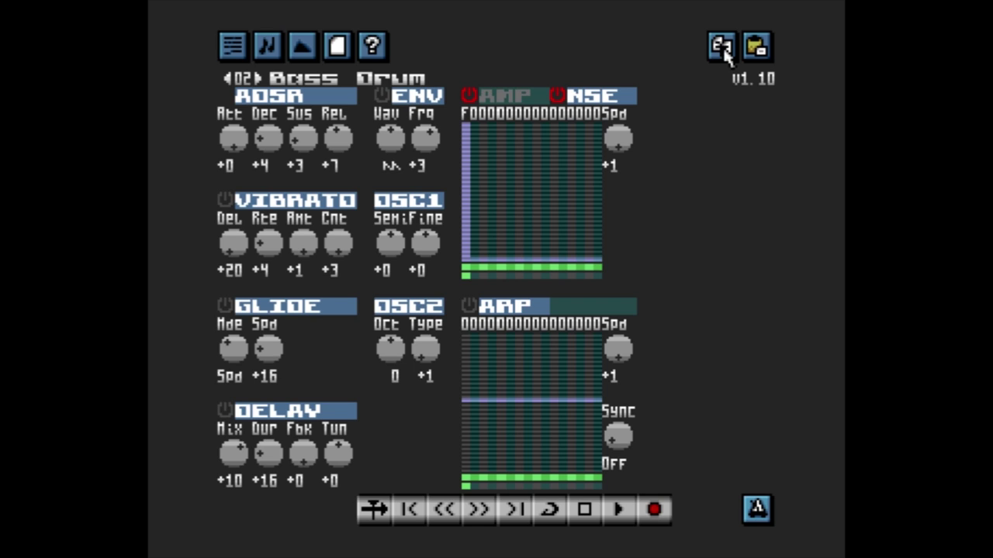
click(258, 78)
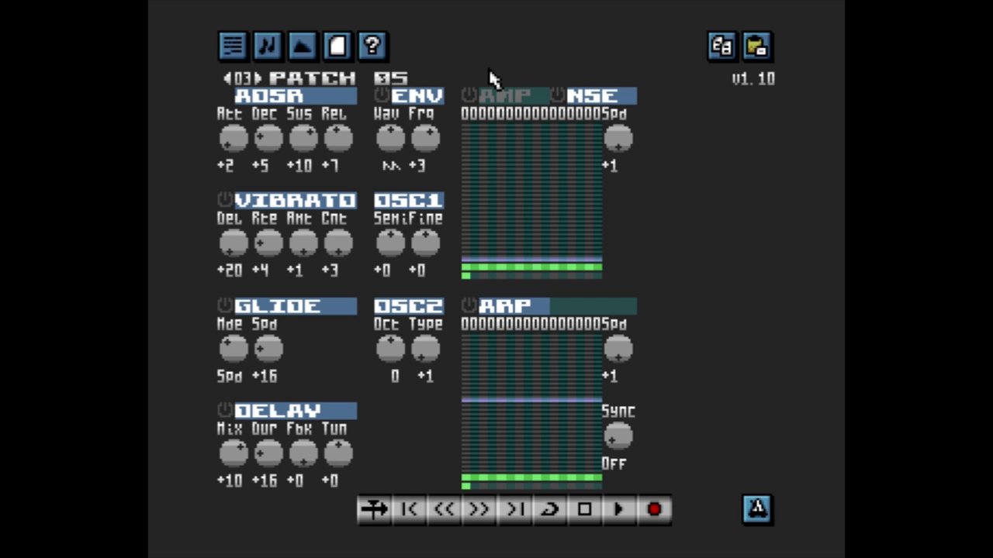
click(757, 48)
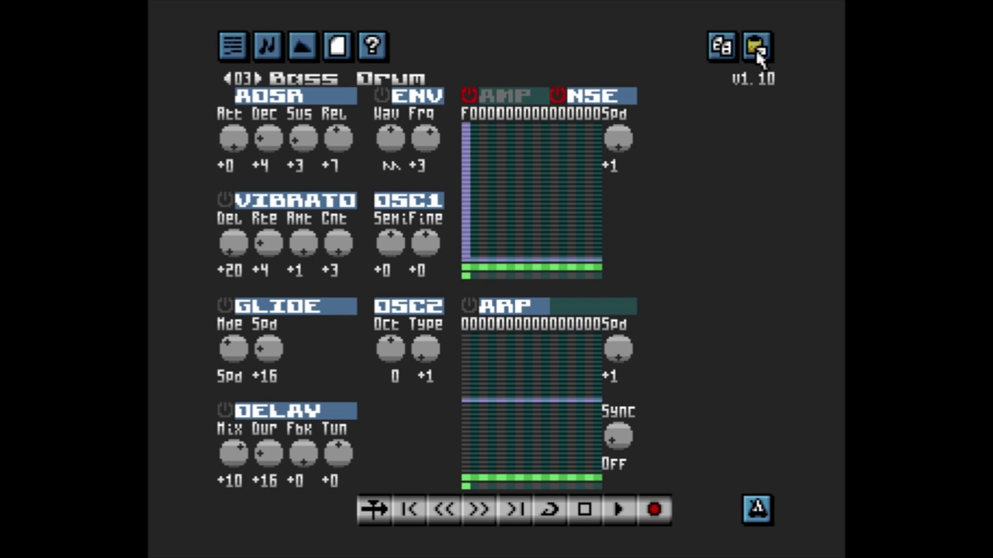
Rename patch 03 as HiHat.
click(420, 84)
key(BackSpace)
key(BackSpace)
key(BackSpace)
key(BackSpace)
key(BackSpace)
key(BackSpace)
key(BackSpace)
key(BackSpace)
key(BackSpace)
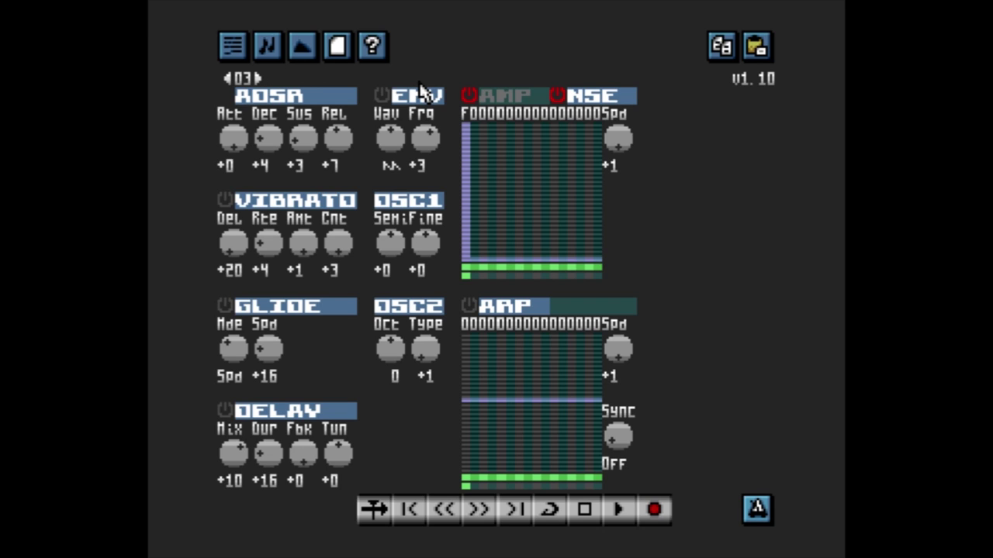
text(HiHat)
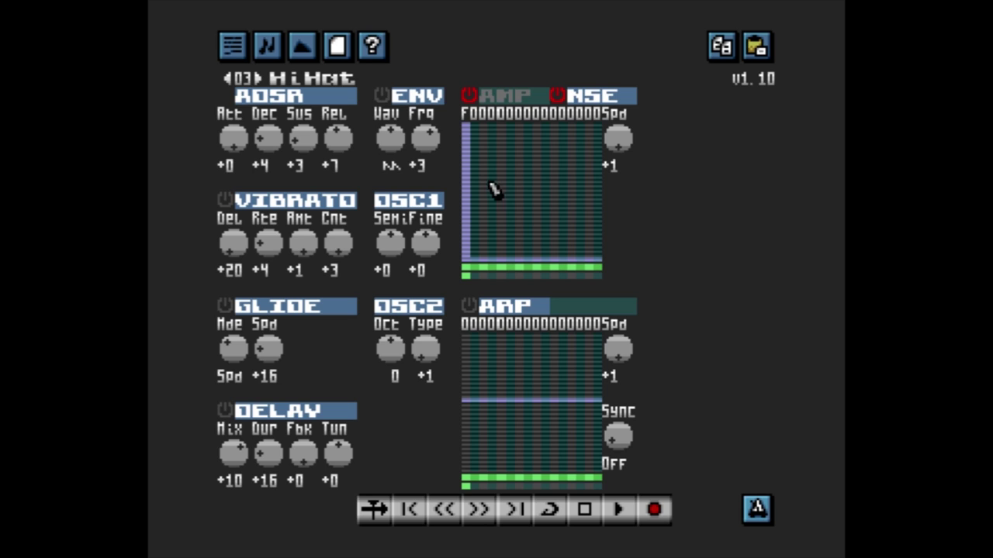
Lower the HiHat's first NSE step to about half level and set its decay to 2.
click(467, 191)
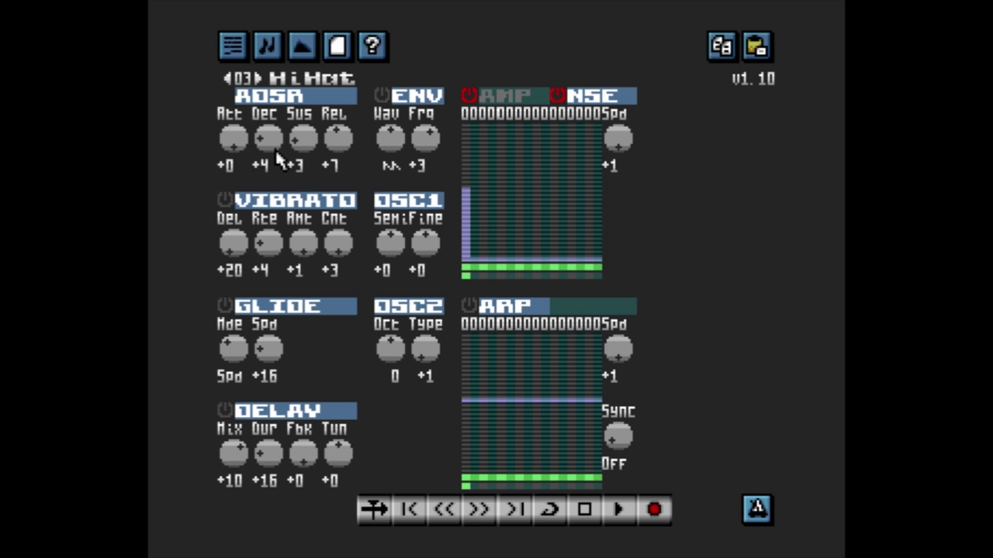
drag(266, 165, 269, 153)
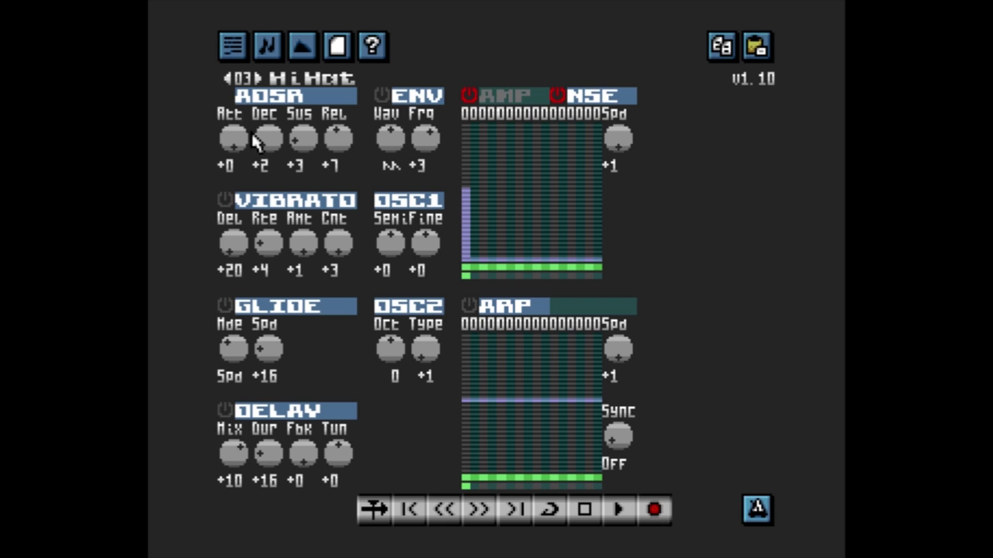
Paste the copied Bass Drum patch into patch 04.
click(227, 79)
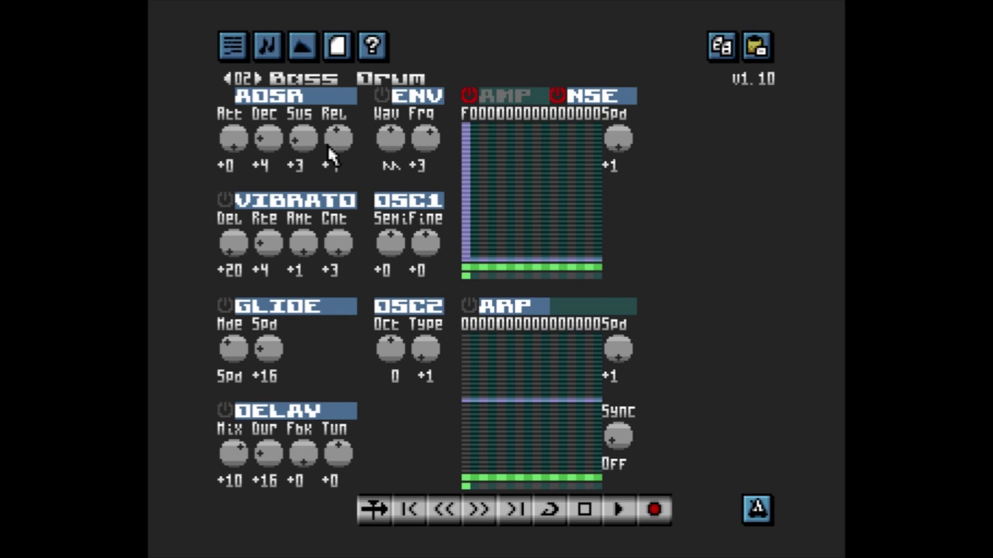
click(257, 78)
click(257, 79)
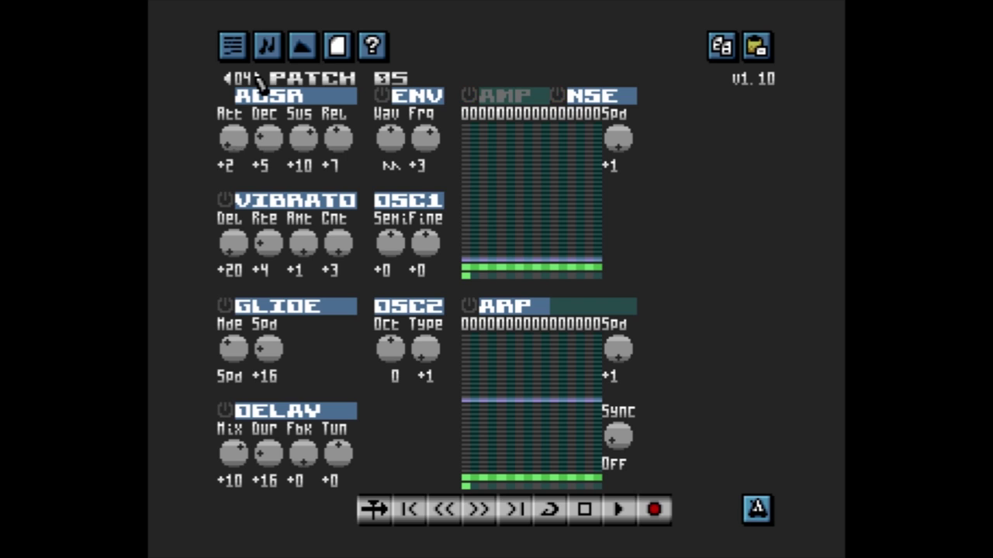
click(759, 43)
Rename patch 04 as Snare Drum.
click(402, 84)
key(BackSpace)
key(BackSpace)
key(BackSpace)
key(BackSpace)
key(BackSpace)
key(BackSpace)
key(BackSpace)
key(BackSpace)
key(BackSpace)
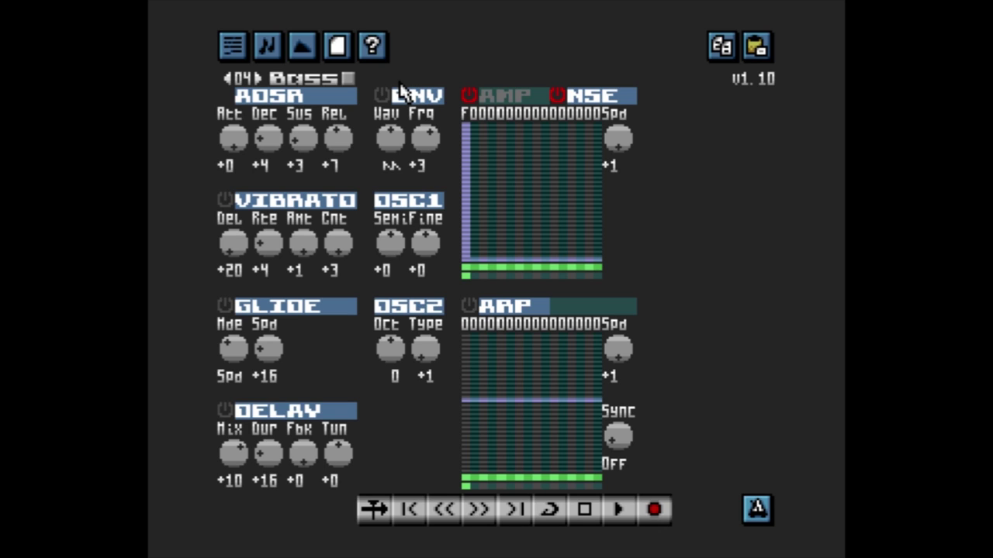
text(Snare)
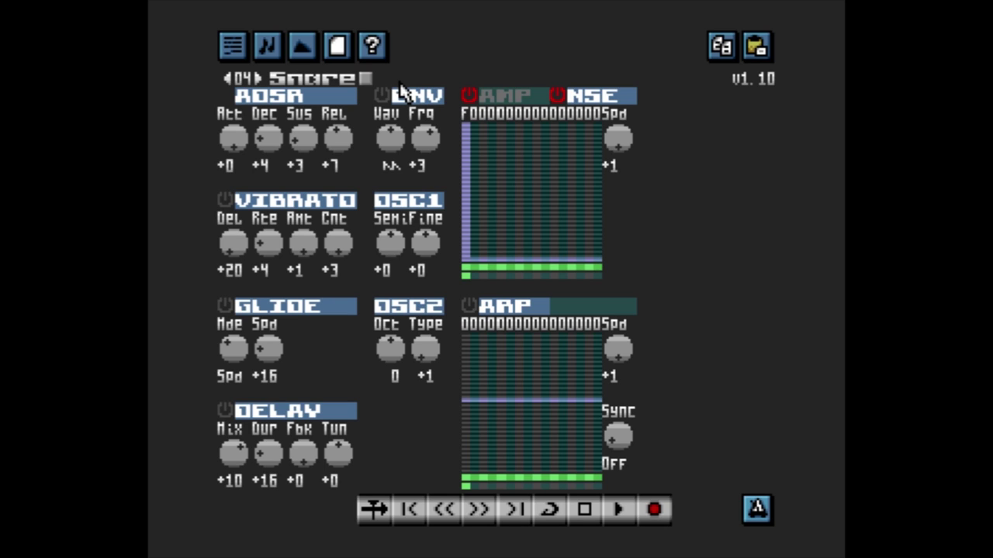
text( Drum)
key(Return)
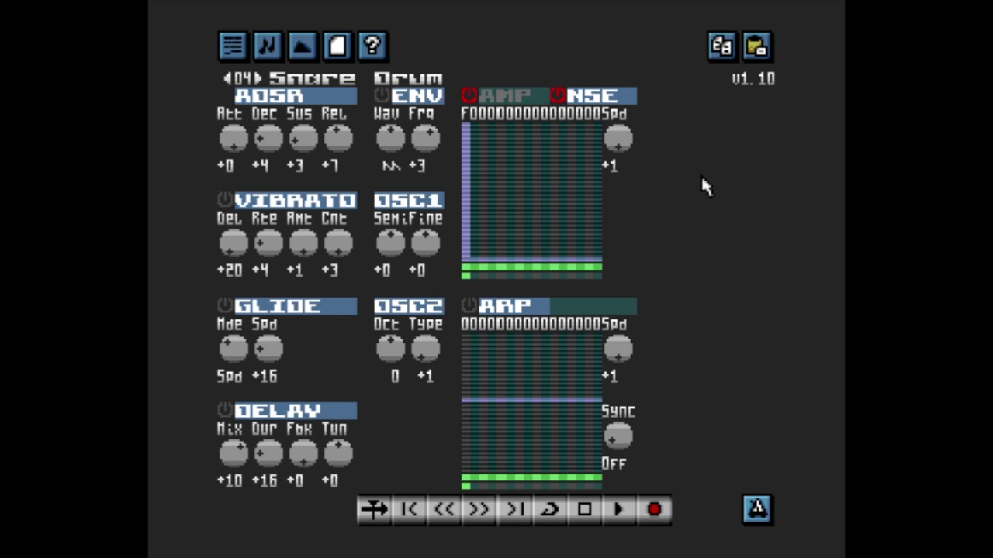
Lower the HiHat's first NSE step to 0 and set the Snare Drum's first NSE step to about half level.
drag(470, 184, 471, 267)
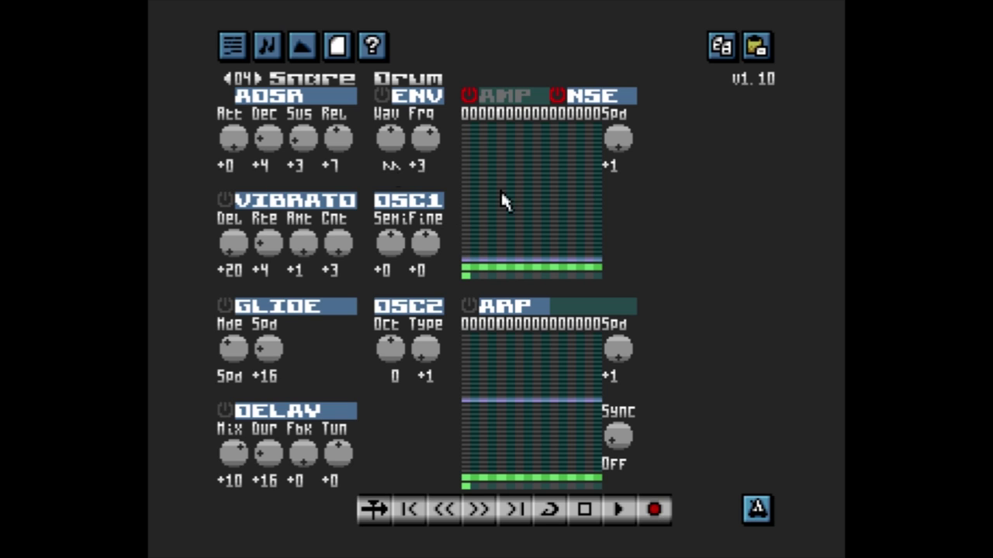
click(228, 79)
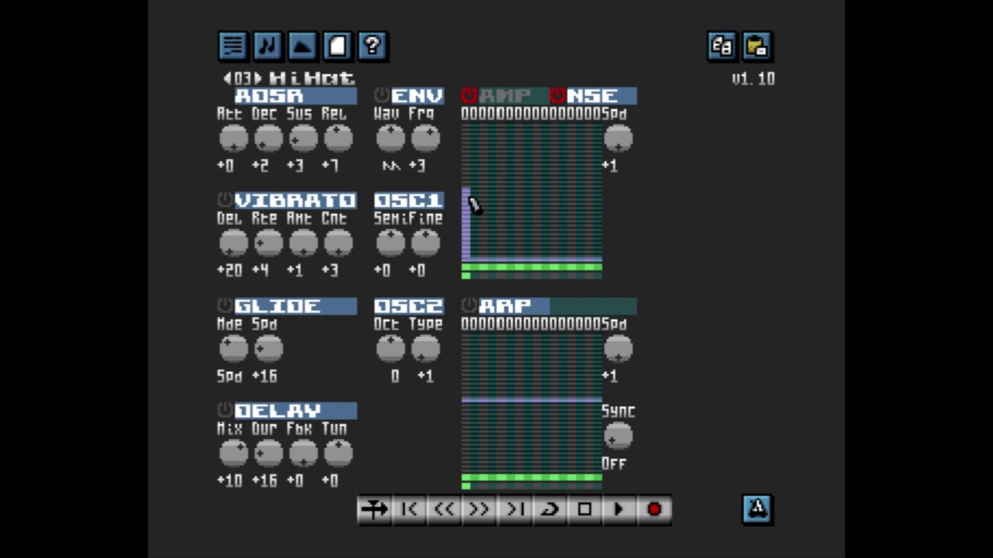
drag(471, 204, 465, 266)
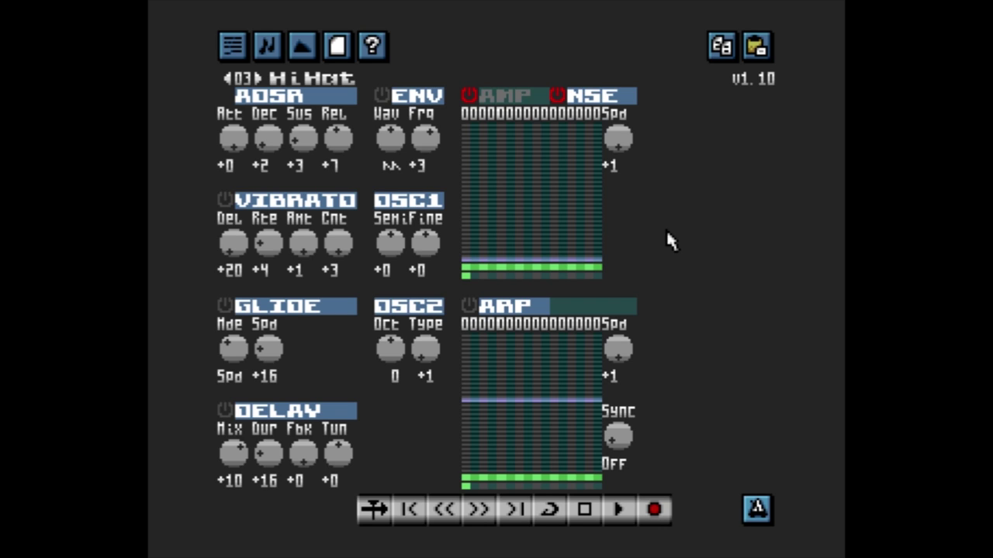
click(259, 79)
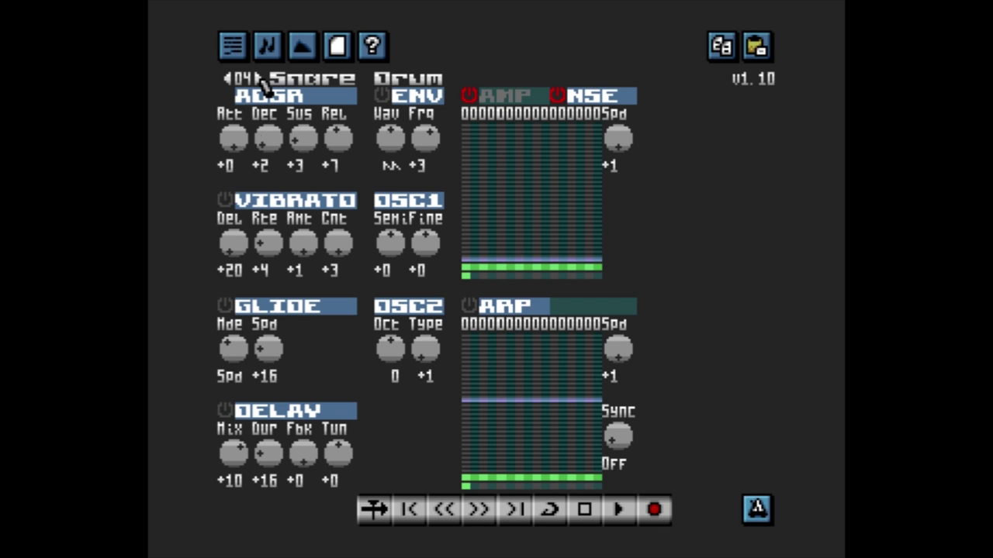
click(465, 190)
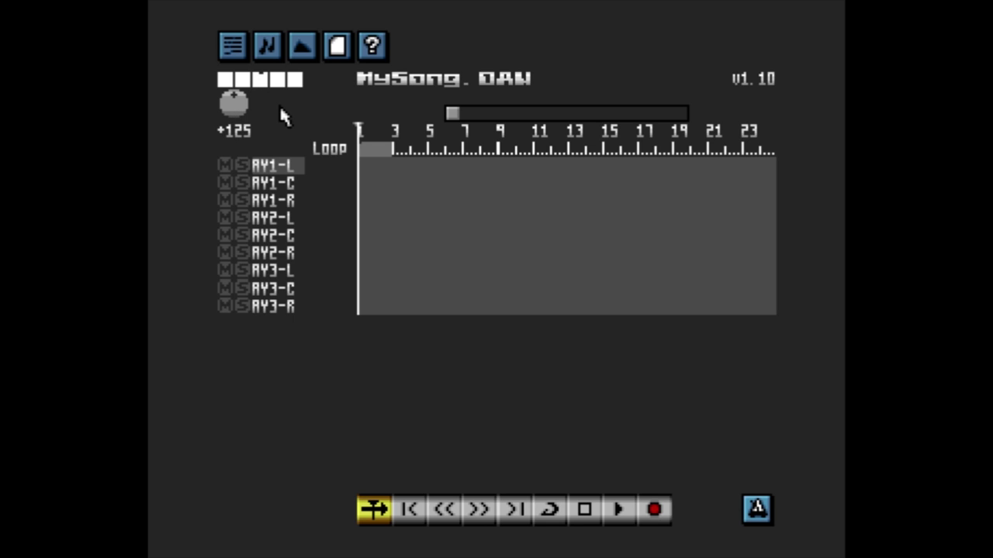
Try the tempo control in the arrangement, and toggle mute and solo on track AY1-L.
mouse_move(240, 116)
mouse_down()
mouse_move(242, 134)
mouse_move(240, 77)
mouse_move(244, 107)
mouse_move(240, 100)
mouse_up()
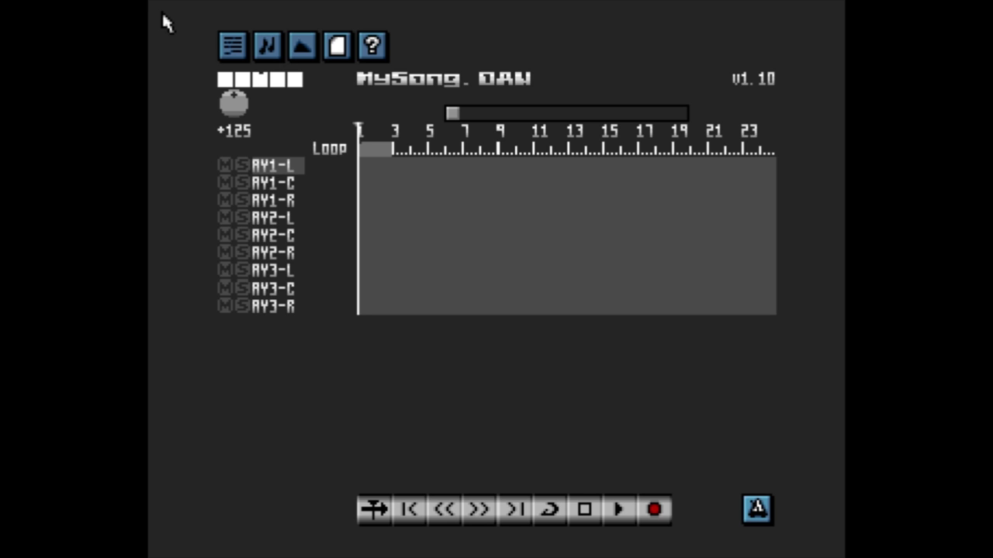
click(224, 164)
click(242, 166)
click(242, 165)
Play the song from bar 1 and test stopping and resuming playback.
click(619, 509)
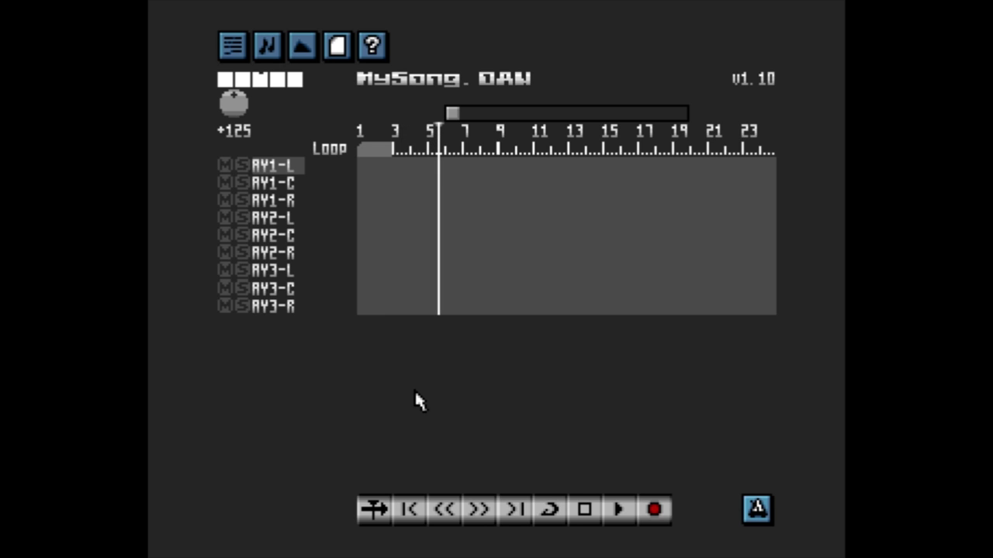
click(591, 512)
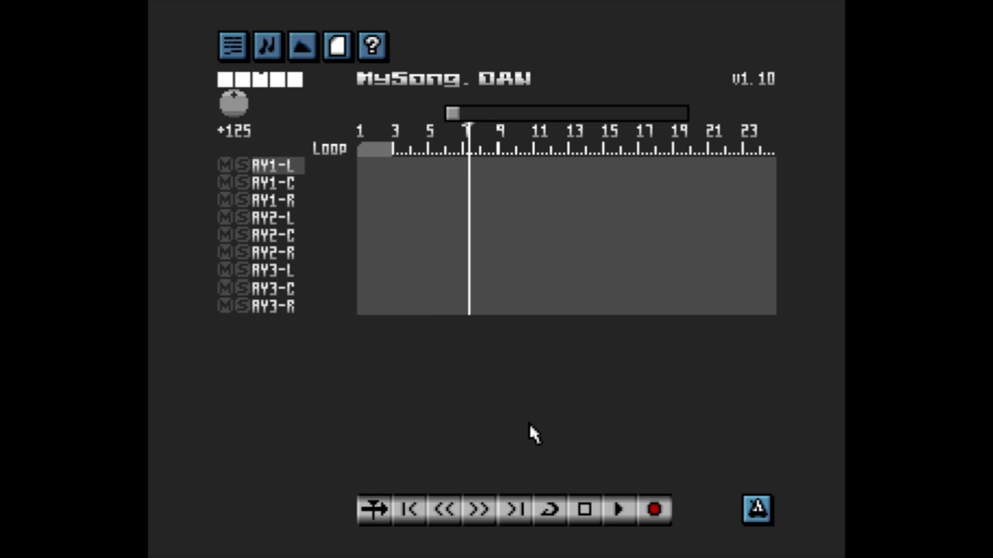
key(space)
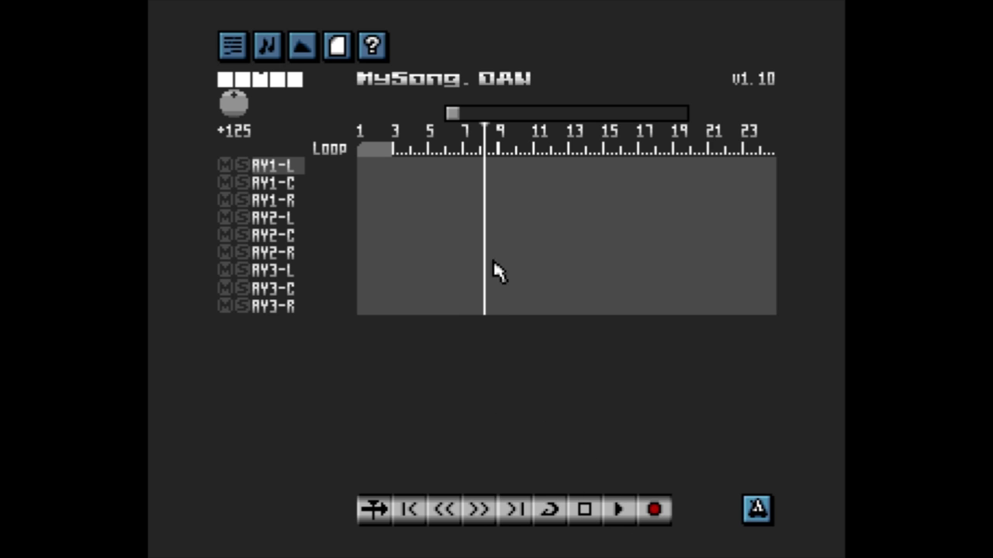
Move the playhead to bars 13, 17 and 9, and return it to bar 1.
click(574, 133)
click(653, 134)
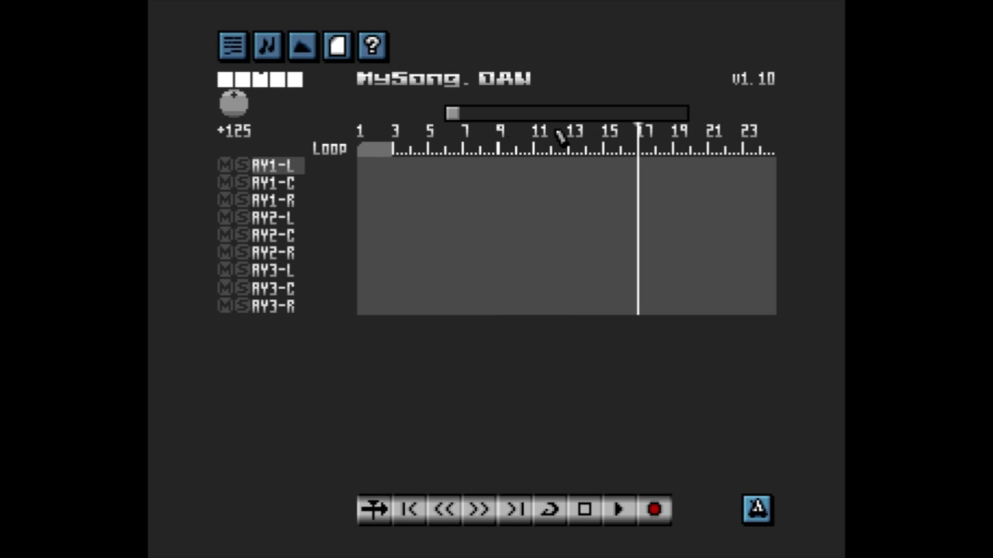
click(502, 133)
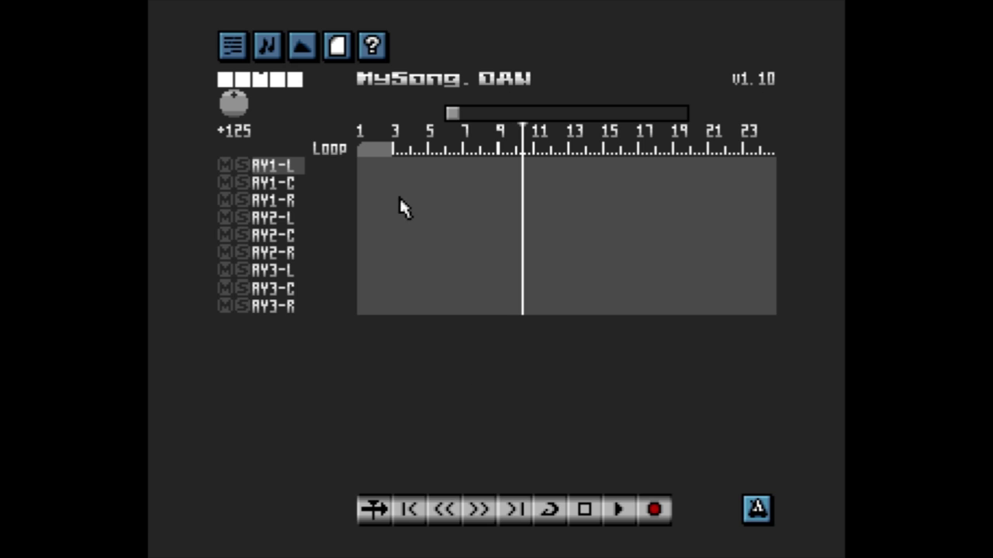
click(362, 133)
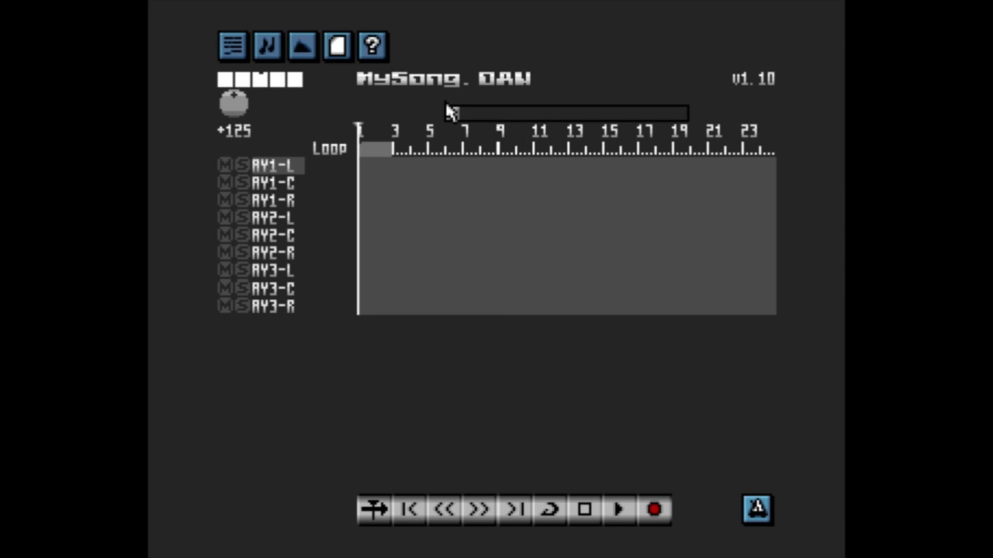
Toggle the metronome on and off, and move the playhead three steps forward and three steps back.
mouse_move(452, 115)
mouse_down()
mouse_move(683, 116)
mouse_move(440, 120)
mouse_up()
click(758, 511)
click(758, 510)
click(477, 513)
click(477, 513)
click(477, 513)
click(447, 515)
click(448, 515)
click(447, 516)
Play the song from about bar 20 and bar 23 past the visible timeline, bring the playhead into view and stop playback.
click(690, 144)
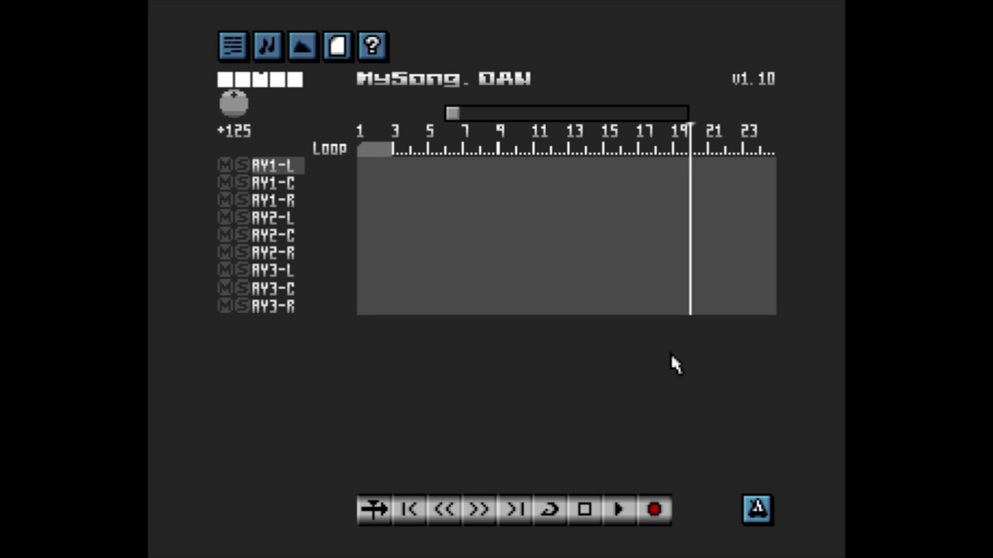
click(619, 509)
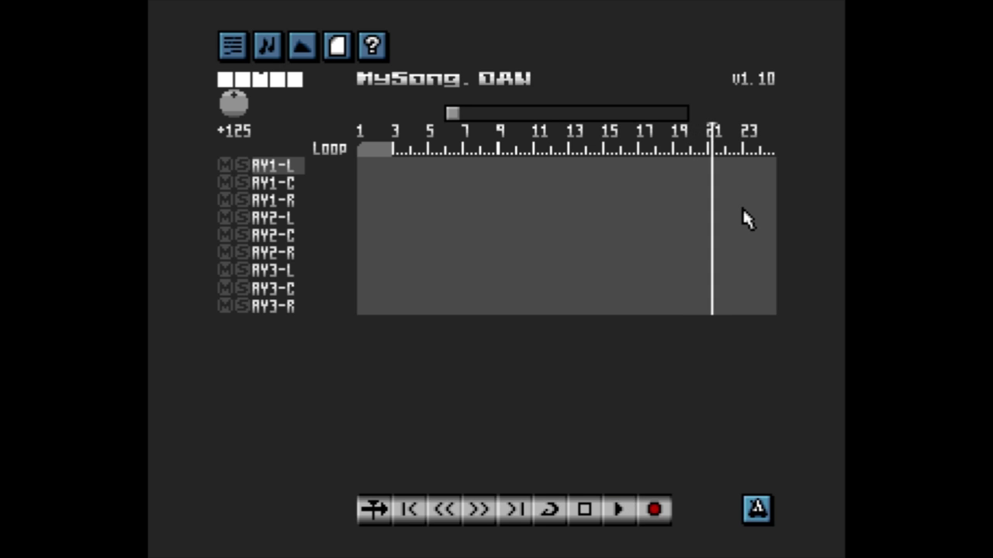
click(748, 138)
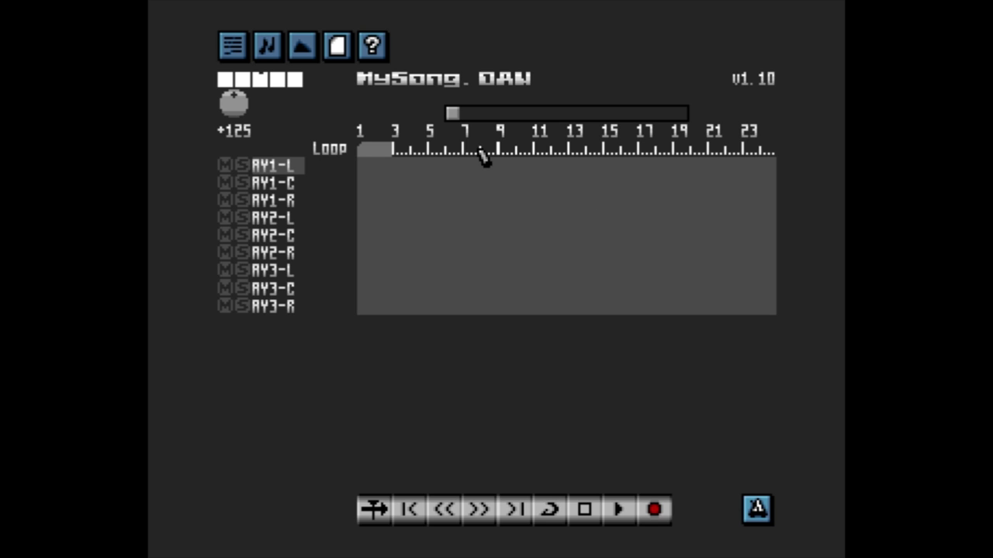
drag(455, 116, 491, 124)
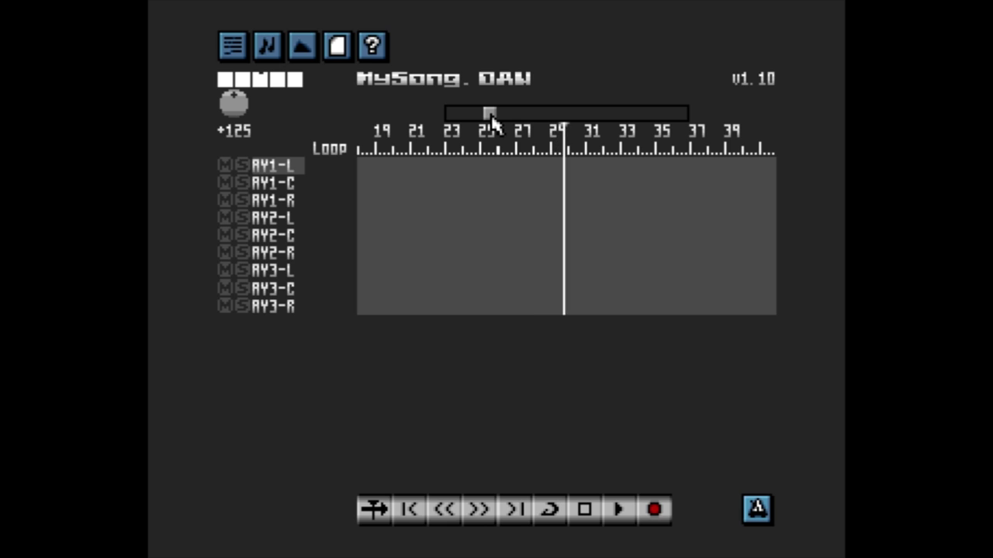
click(585, 511)
Turn on playhead following, place the playhead near bar 40, play past the visible range and stop.
click(375, 511)
click(748, 132)
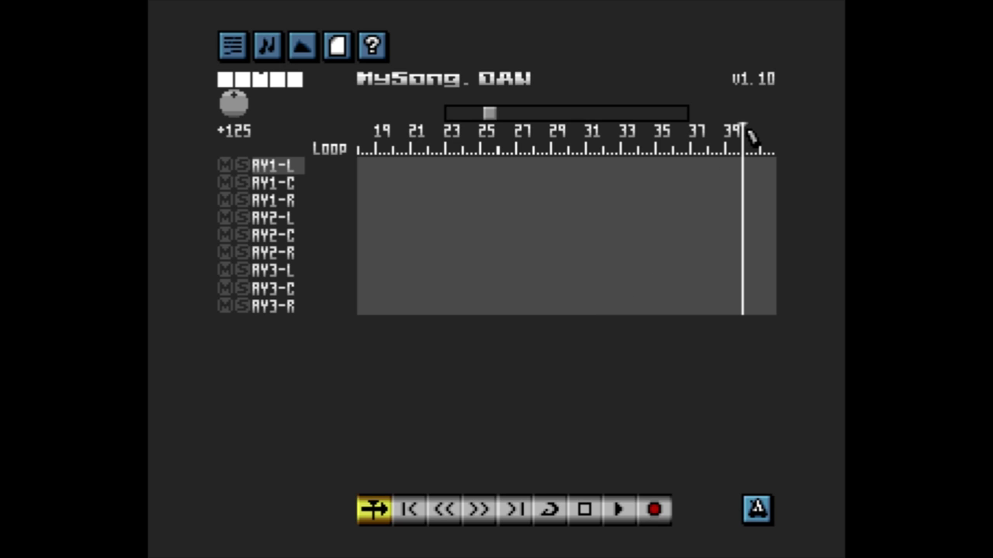
click(625, 507)
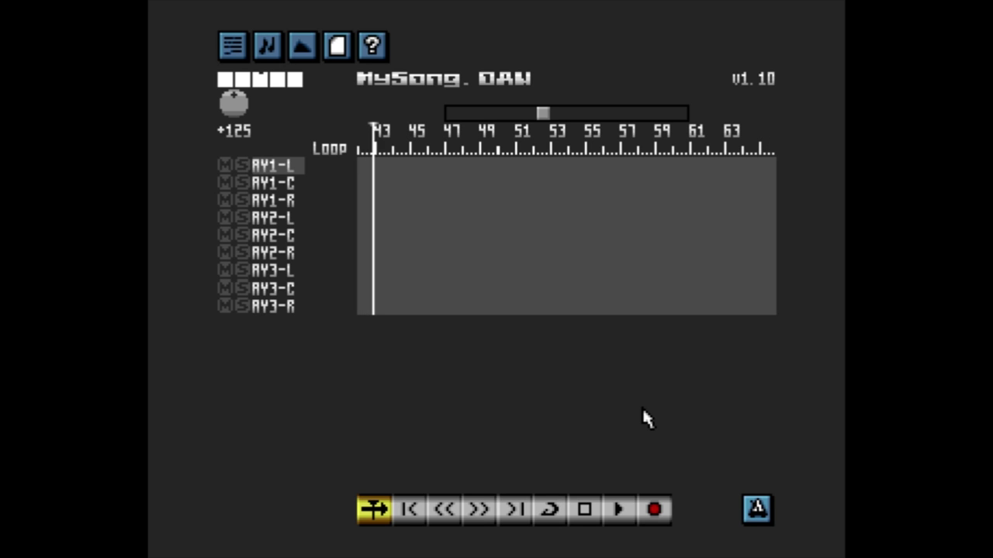
click(585, 509)
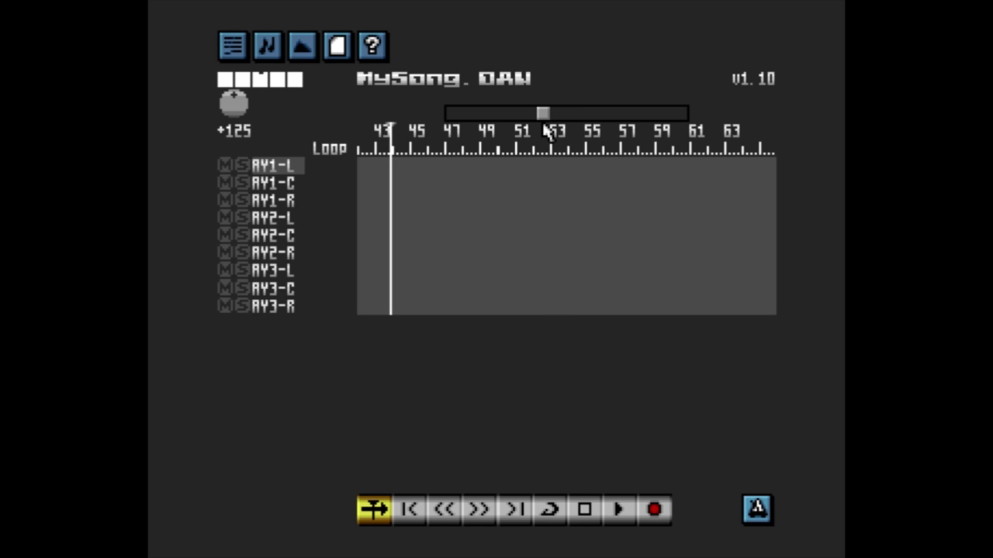
Return the playhead to bar 1 and turn off playhead following.
drag(543, 116, 452, 116)
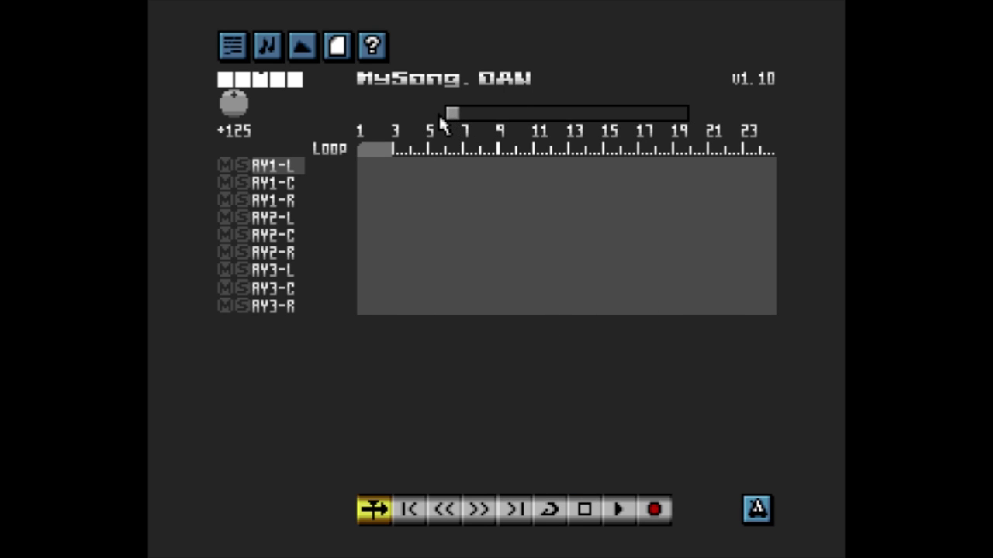
click(361, 131)
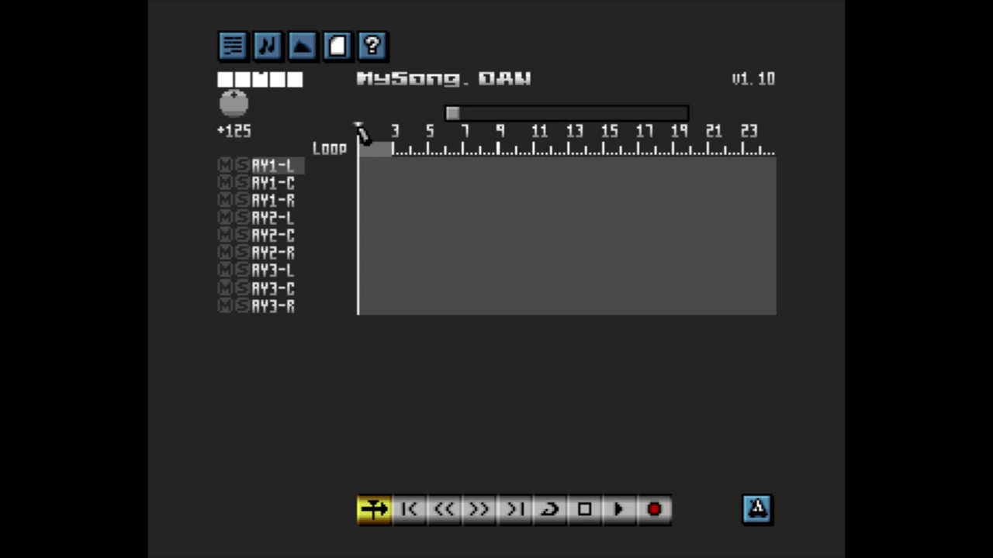
click(380, 518)
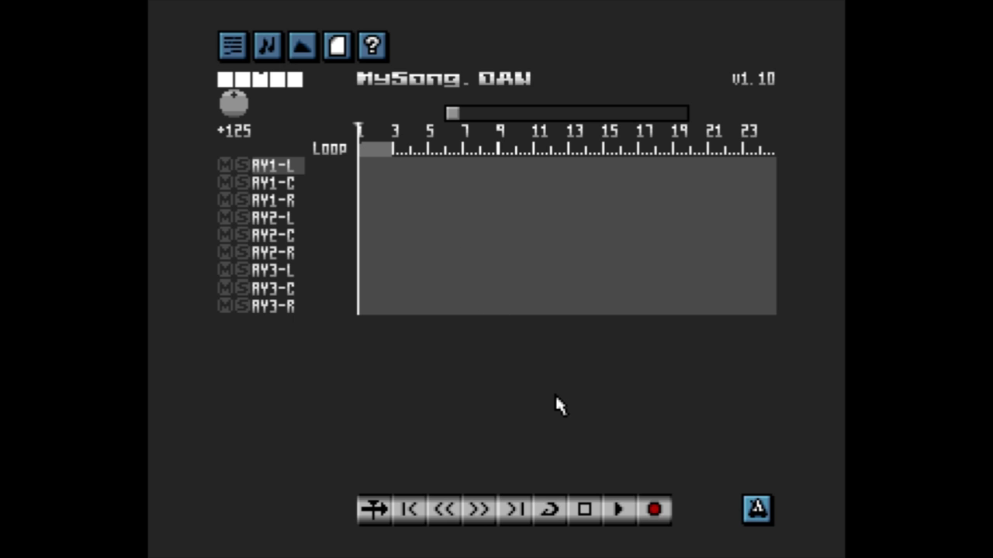
Turn on looping and set the loop range from bar 3 to bar 5.
click(549, 515)
click(549, 515)
click(498, 153)
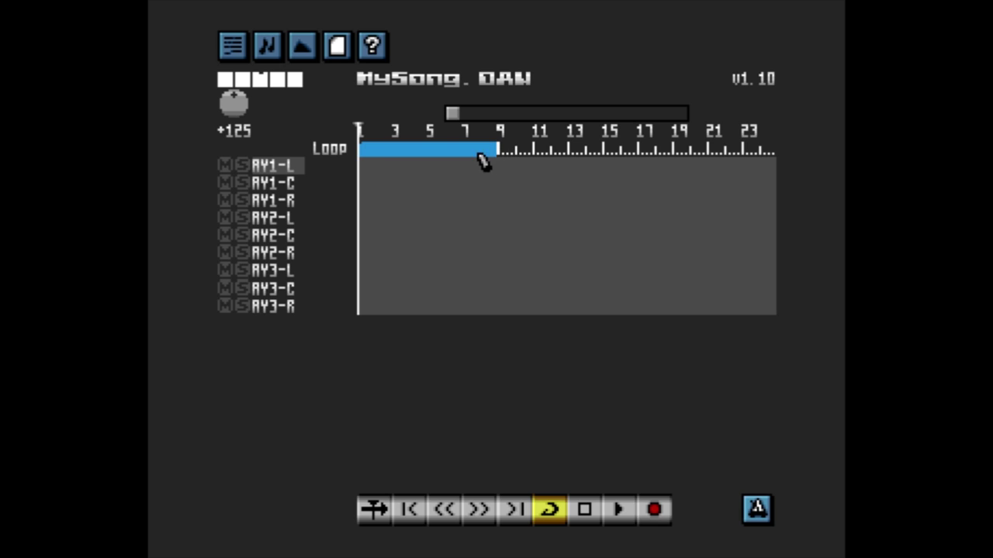
click(435, 152)
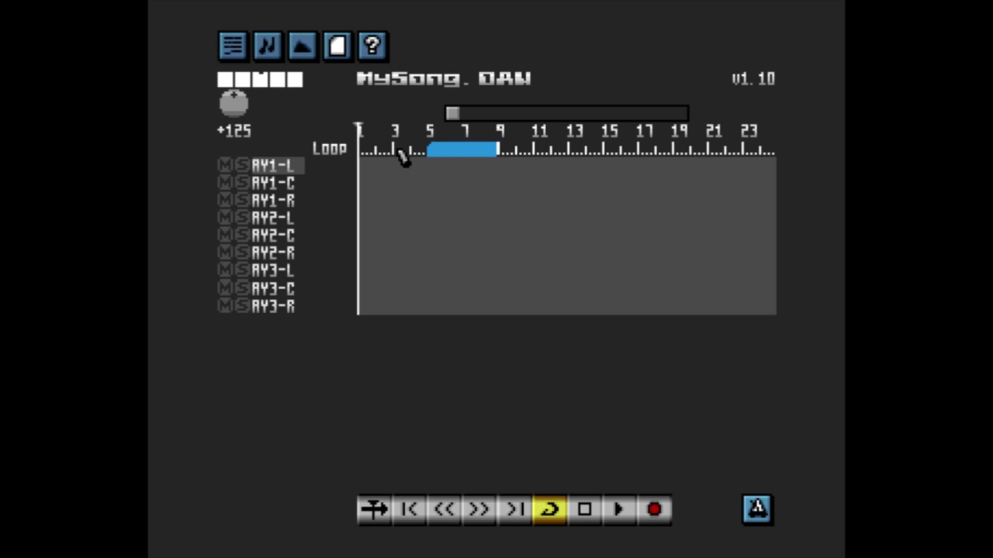
click(398, 151)
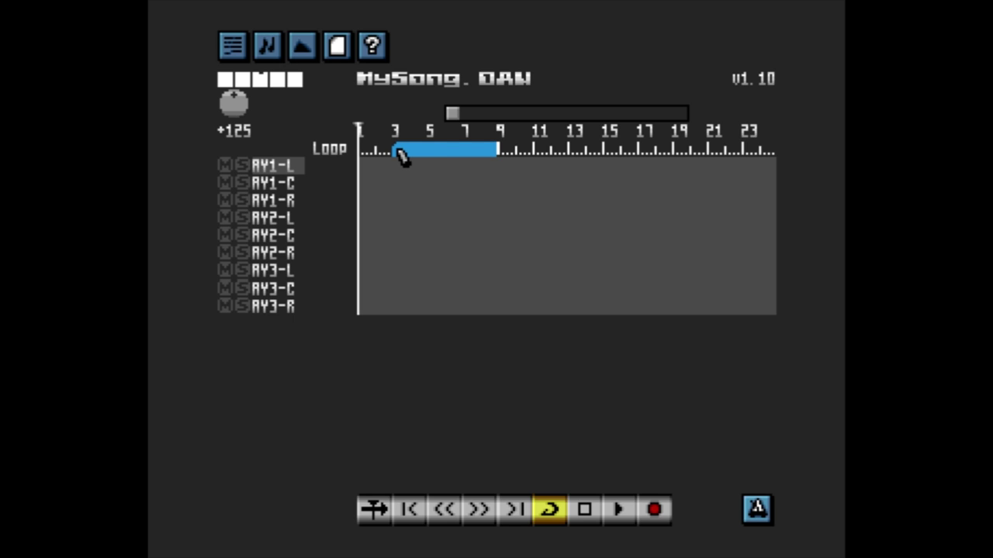
click(425, 152)
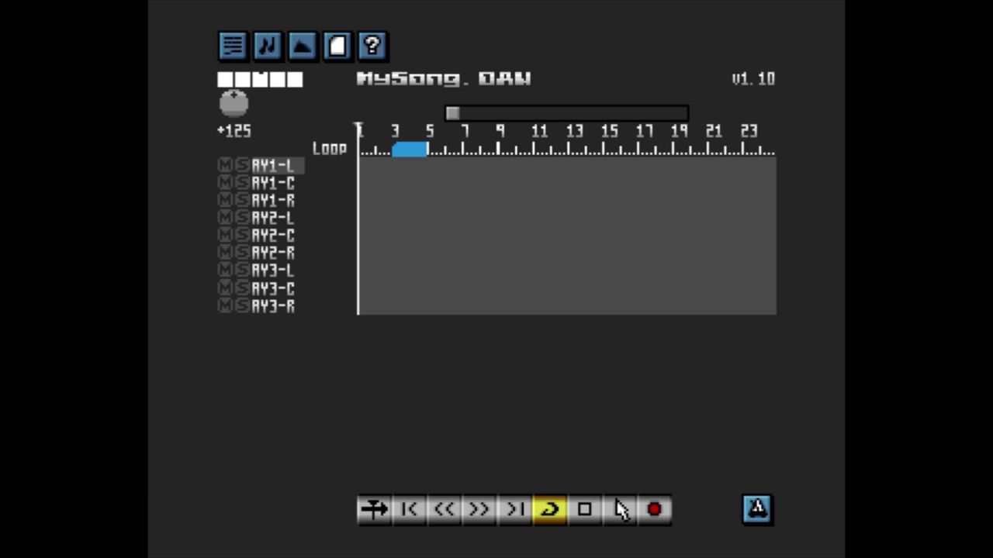
Play the song with looping active, stop playback and turn off looping.
click(621, 508)
click(410, 145)
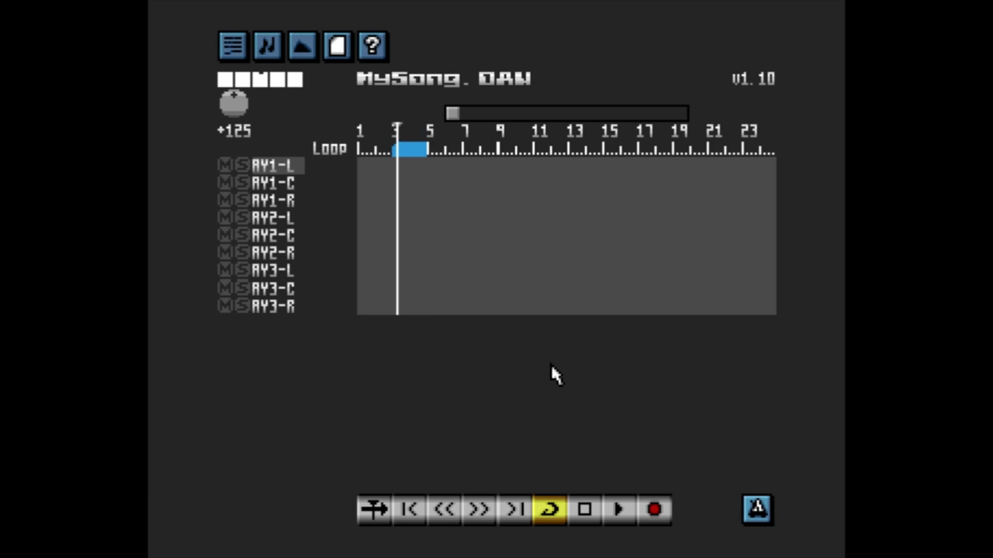
click(584, 509)
click(553, 515)
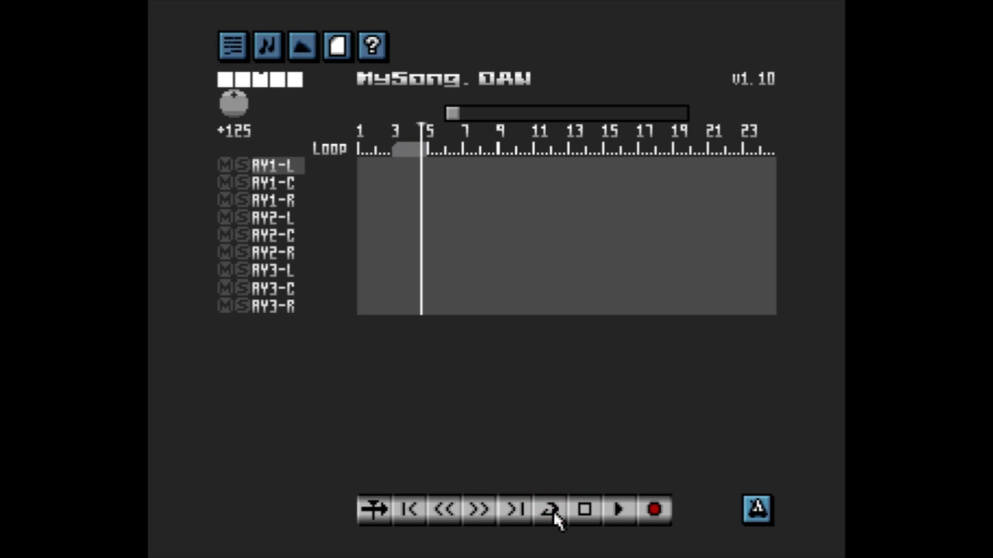
Return the playhead to bar 1 and set the loop range from bar 1 to bar 3.
drag(423, 132, 411, 133)
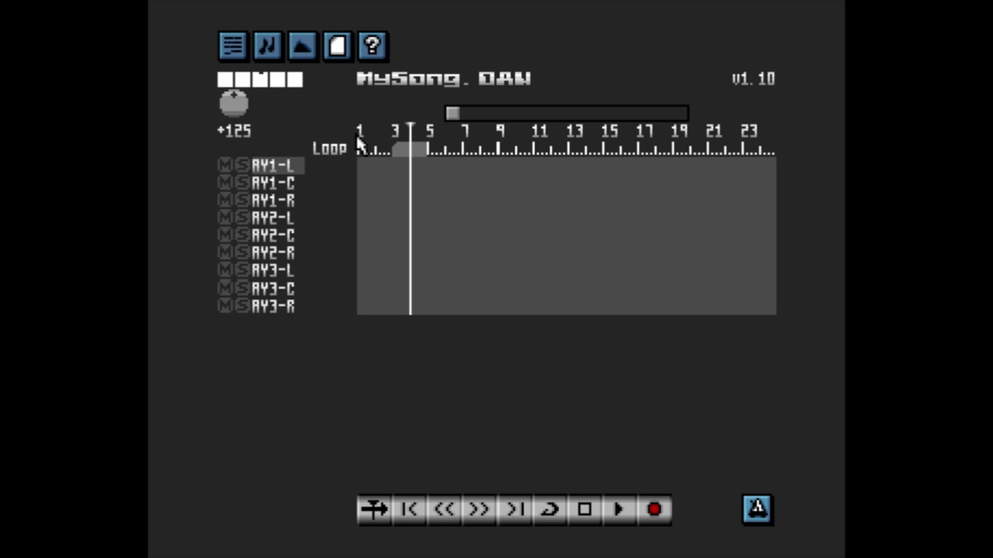
click(360, 138)
click(368, 153)
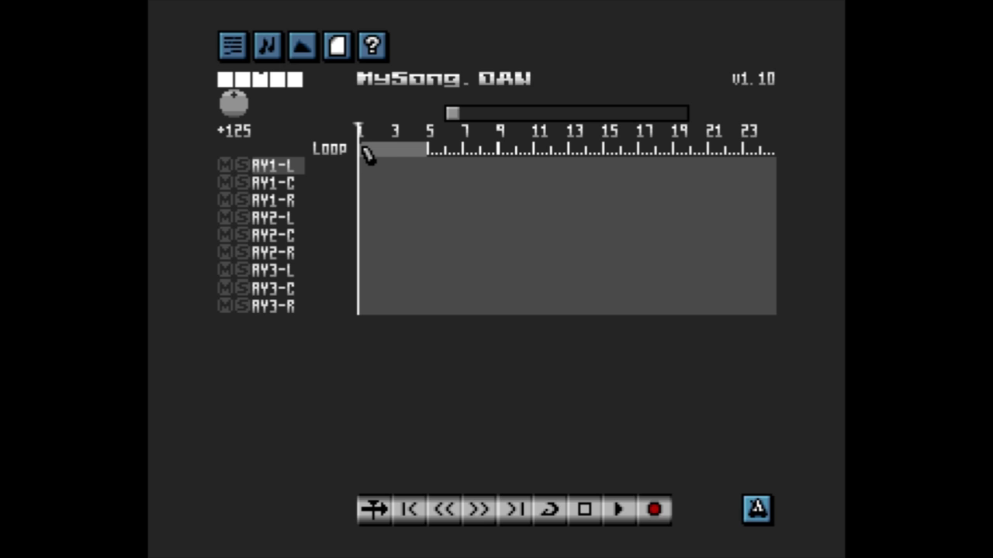
right_click(393, 152)
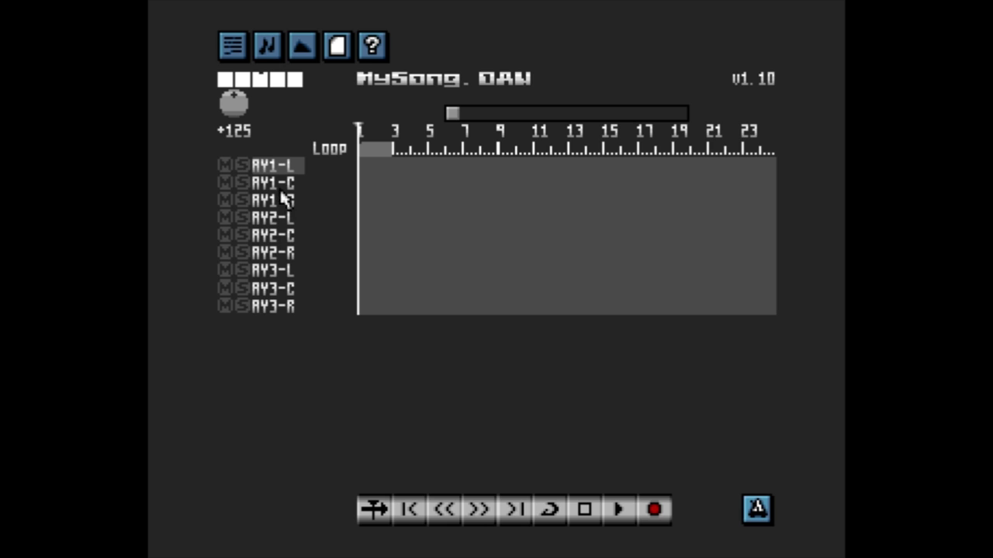
Rename the AY1-L track to Piano.
mouse_move(282, 171)
key(BackSpace)
key(BackSpace)
key(BackSpace)
key(BackSpace)
key(BackSpace)
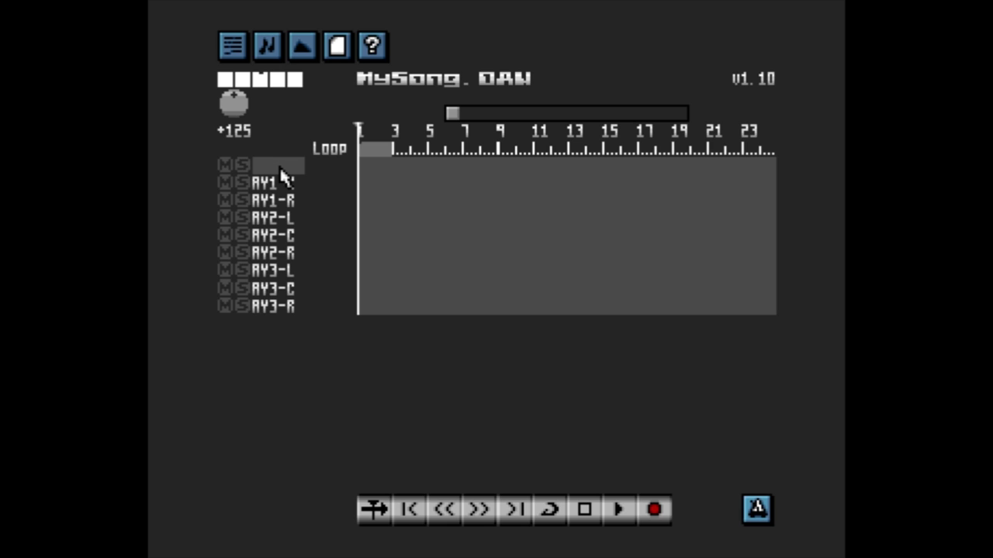
text(Piano)
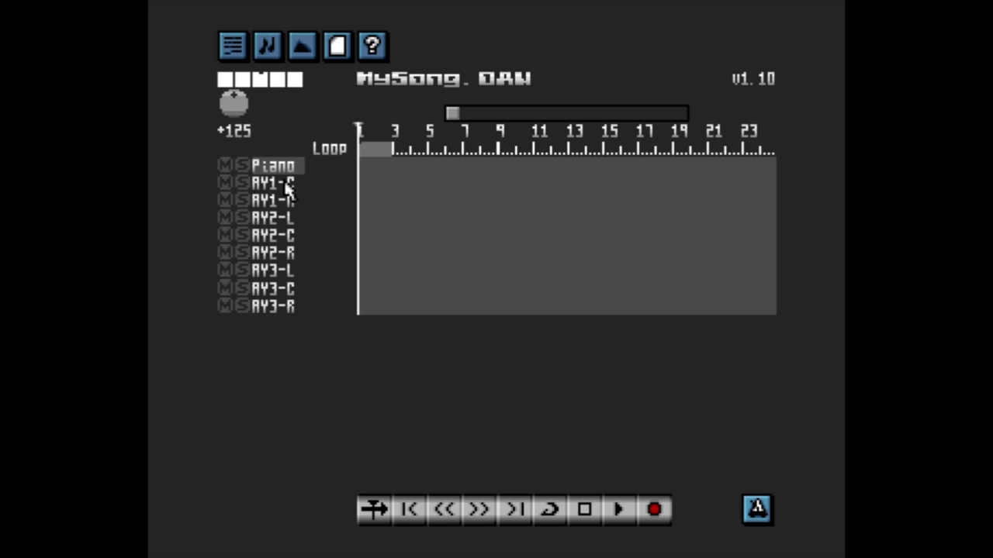
Clear the name of the AY1-C track so it is left blank.
click(287, 187)
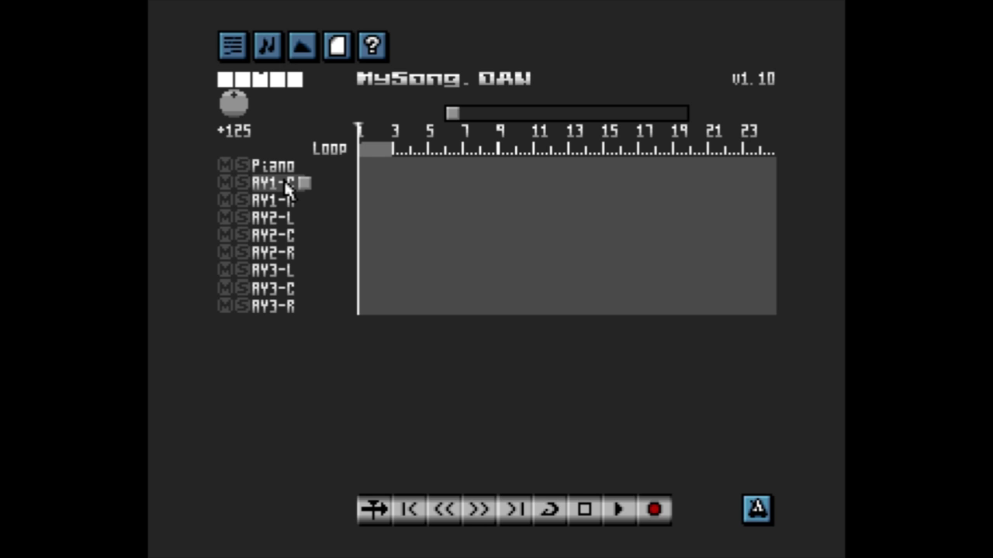
key(BackSpace)
key(BackSpace)
key(BackSpace)
key(BackSpace)
key(BackSpace)
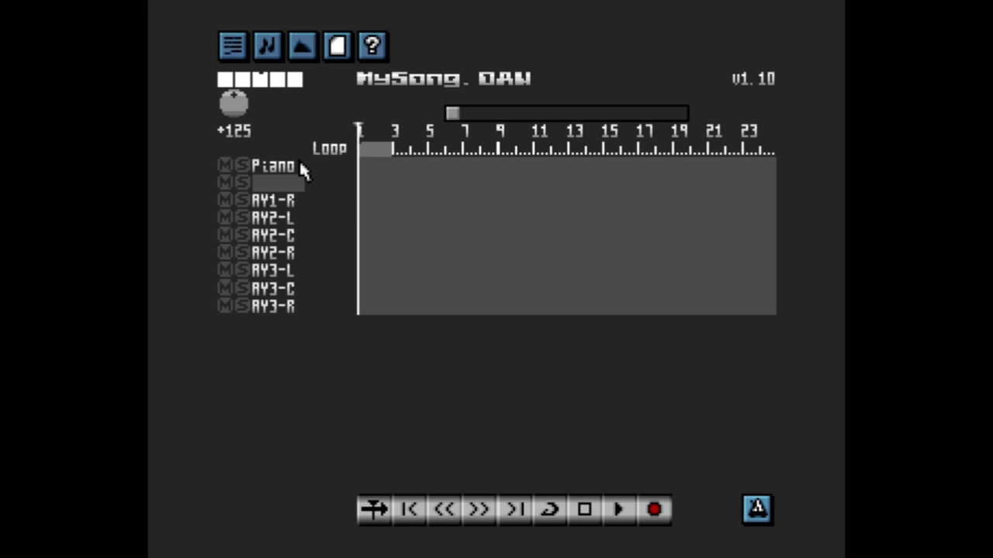
Rename the AY1-R track to BassLine.
mouse_move(287, 205)
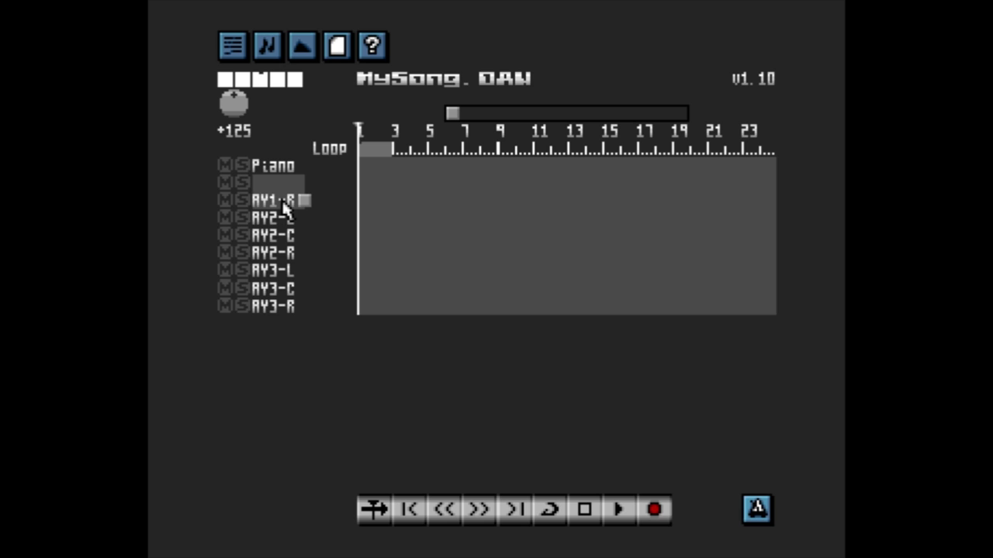
key(BackSpace)
key(BackSpace)
key(BackSpace)
key(BackSpace)
key(BackSpace)
text(BassLine)
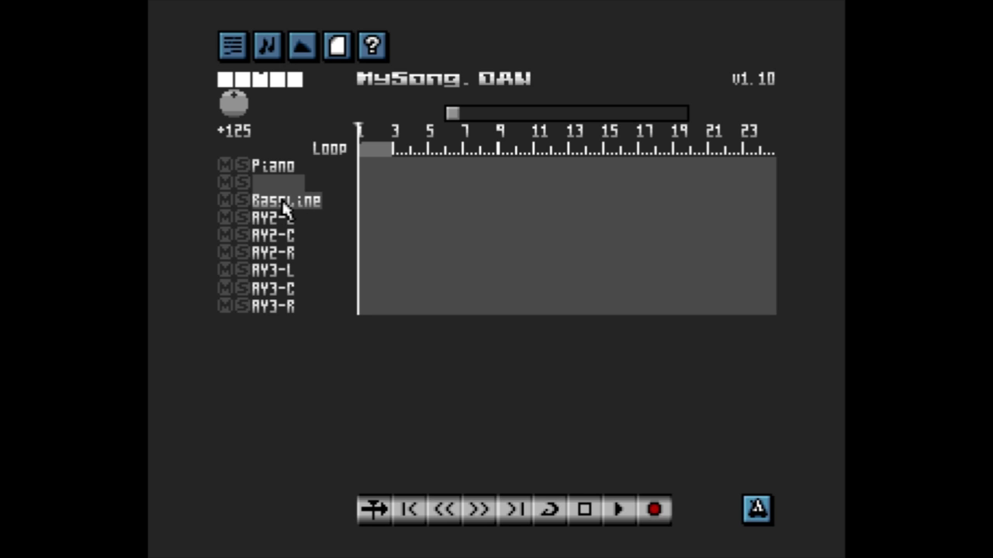
key(Return)
Rename the AY2-L track to Drums.
click(287, 221)
key(BackSpace)
key(BackSpace)
key(BackSpace)
key(BackSpace)
key(BackSpace)
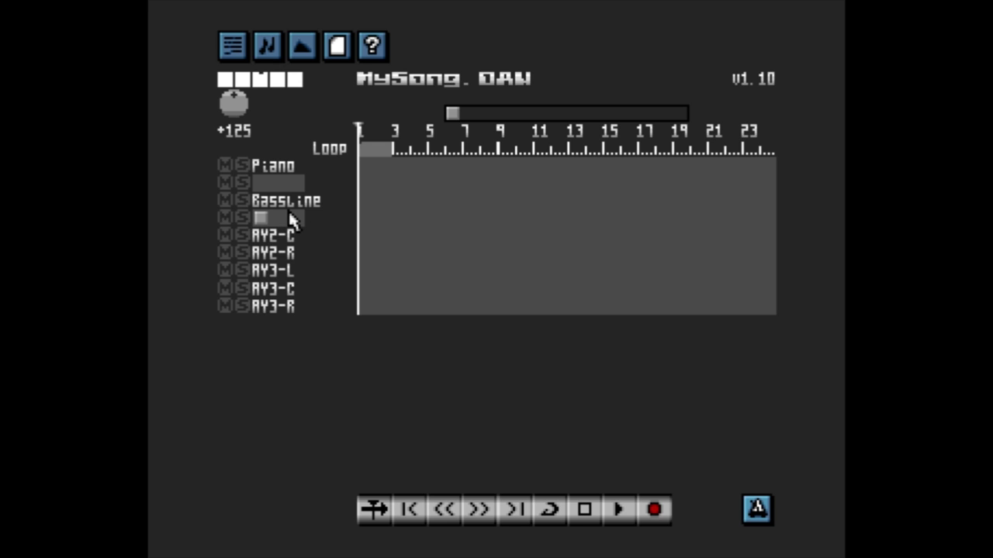
text(Drum)
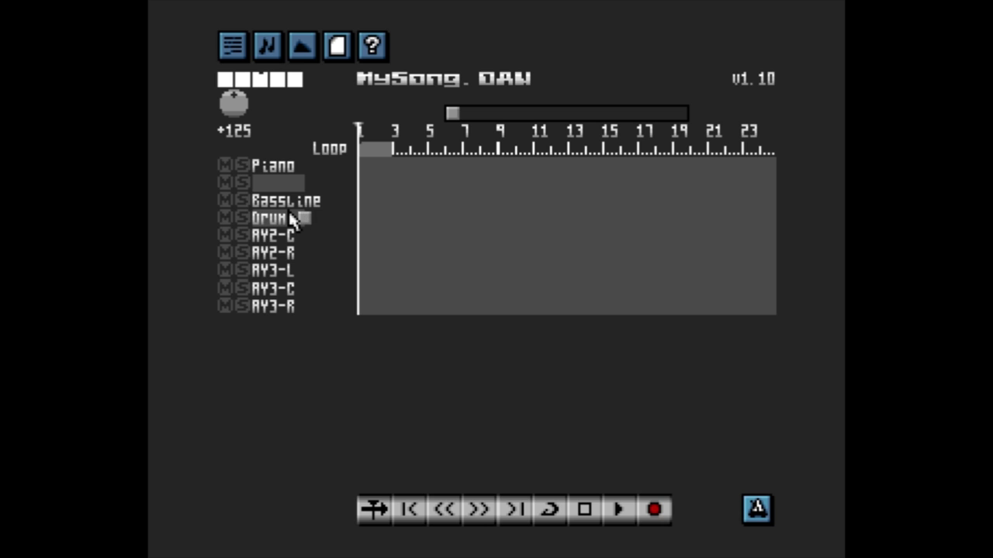
text(s)
key(Return)
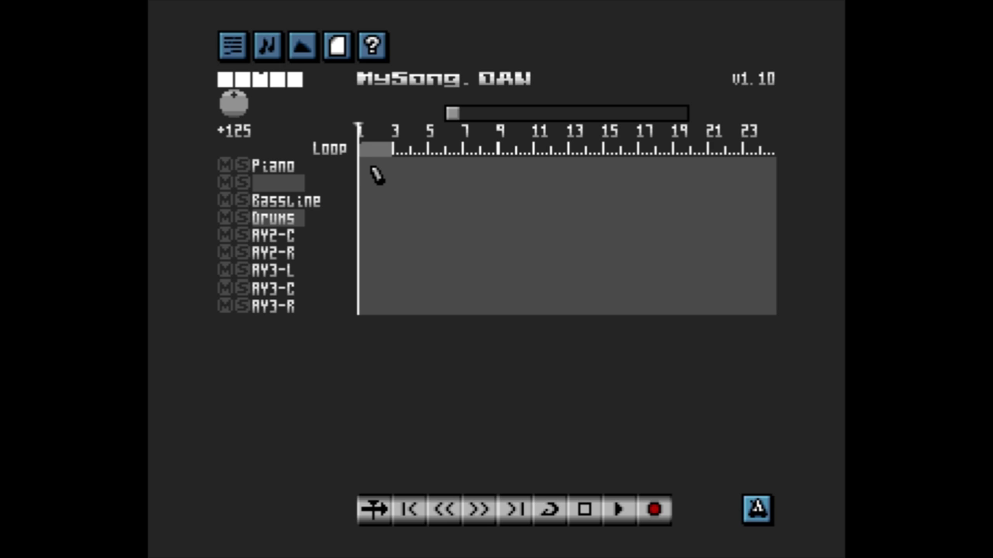
Add a sequence at bar 1 of the Piano track and name it Demo.
click(375, 172)
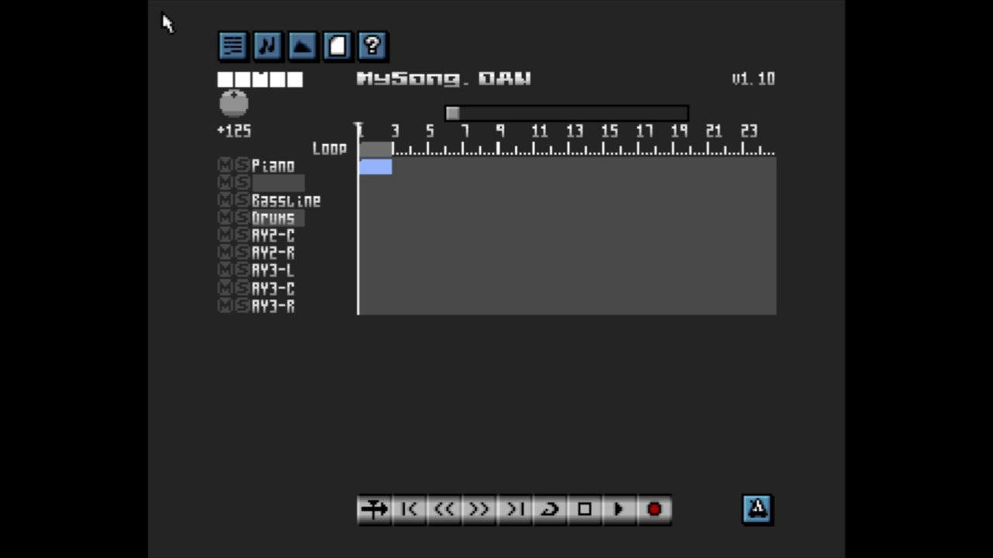
click(385, 172)
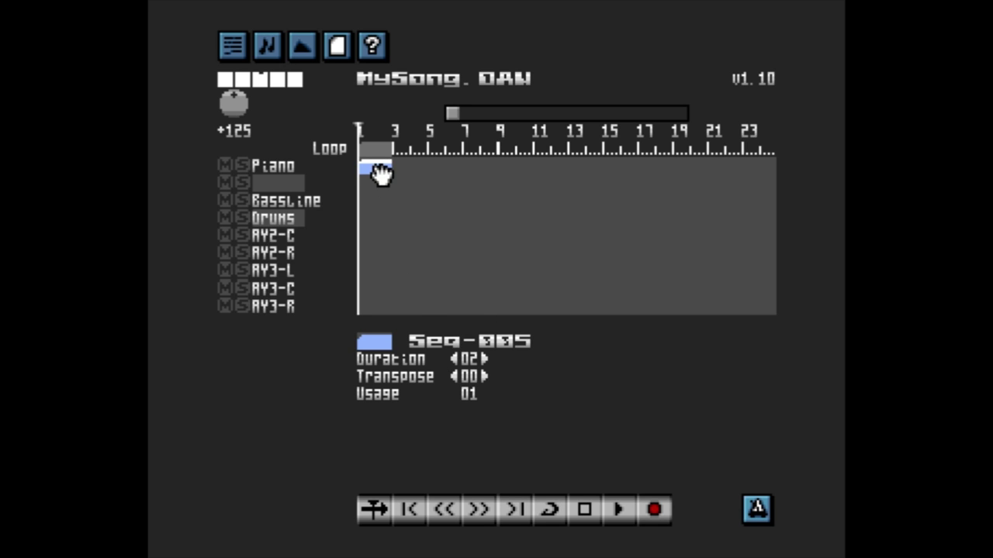
click(450, 351)
key(BackSpace)
key(BackSpace)
key(BackSpace)
key(BackSpace)
key(BackSpace)
key(BackSpace)
key(BackSpace)
text(Demo)
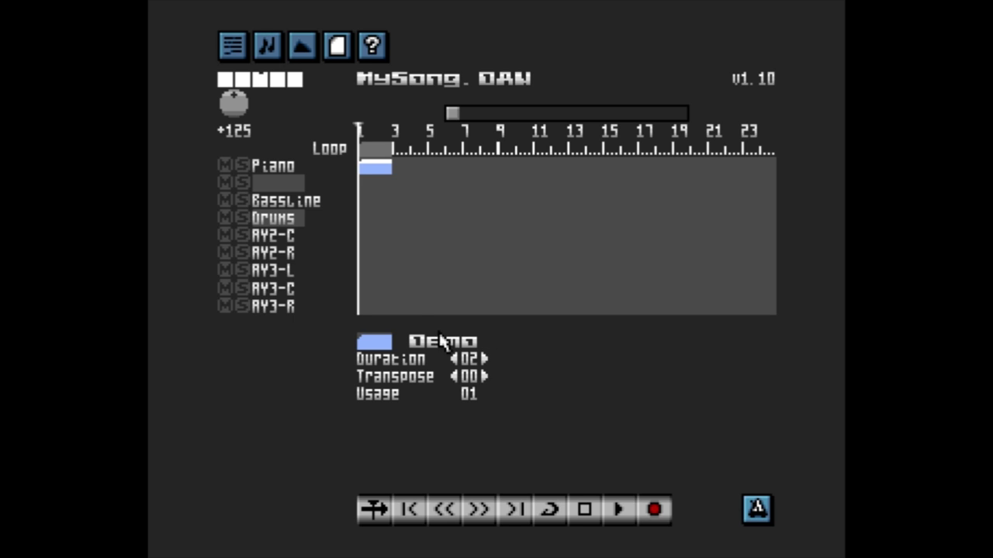
Try durations of 01 and 03 on the Demo sequence and set it back to 02.
click(482, 358)
click(454, 359)
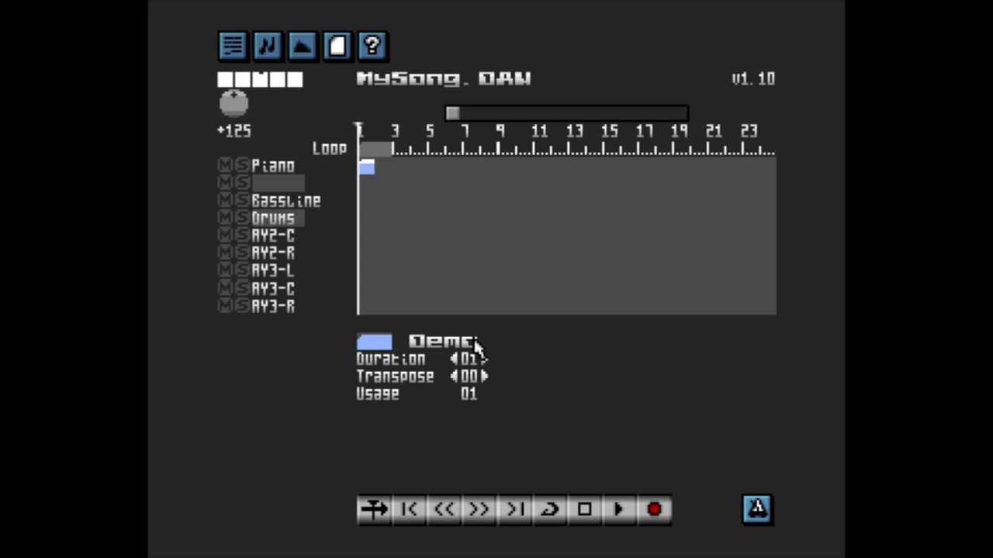
click(486, 360)
click(486, 360)
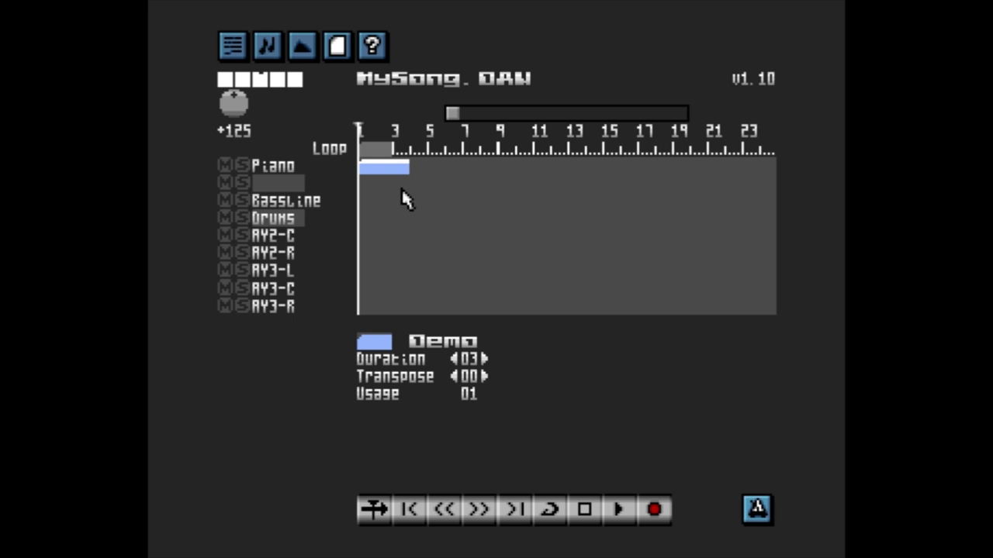
click(454, 359)
Colour the Demo sequence light green and open it in the piano roll.
click(378, 346)
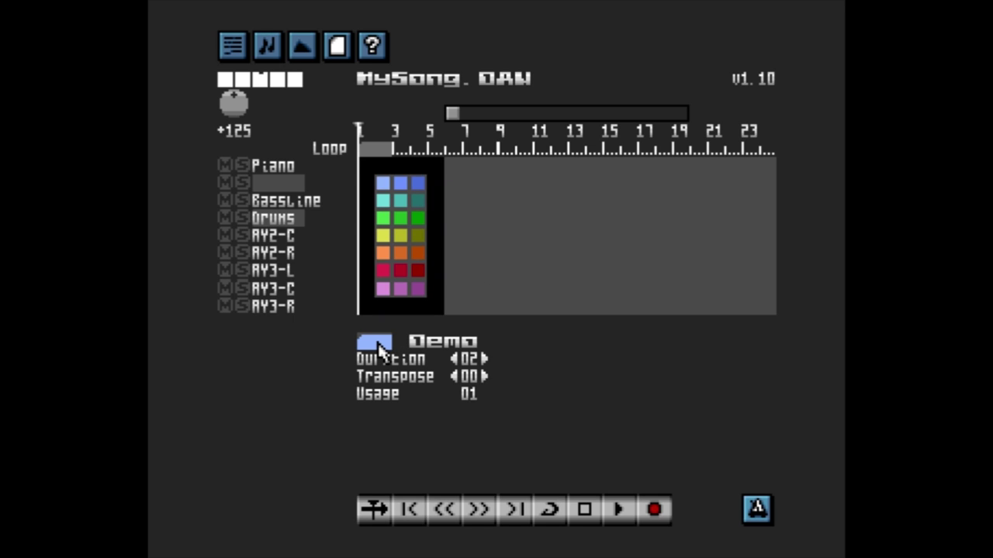
click(384, 222)
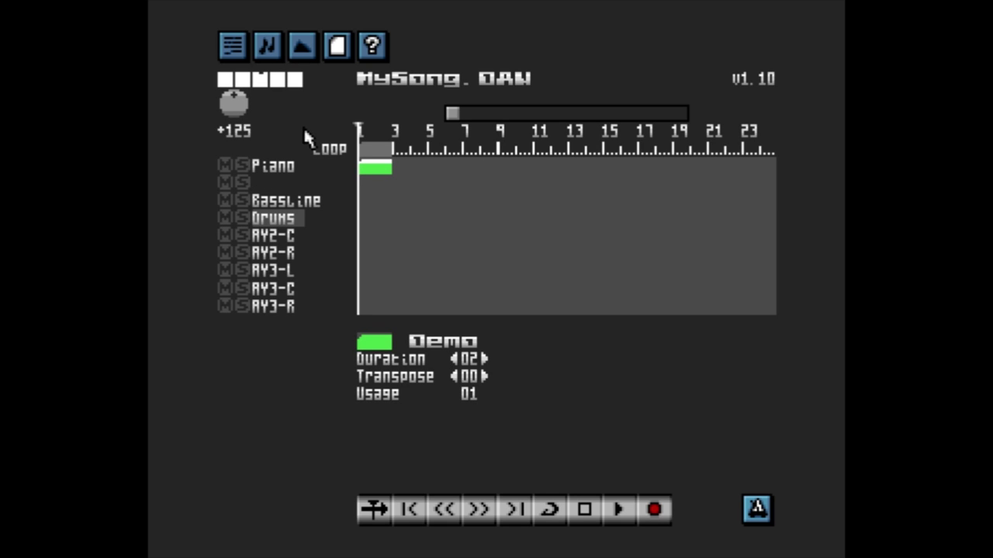
double_click(380, 170)
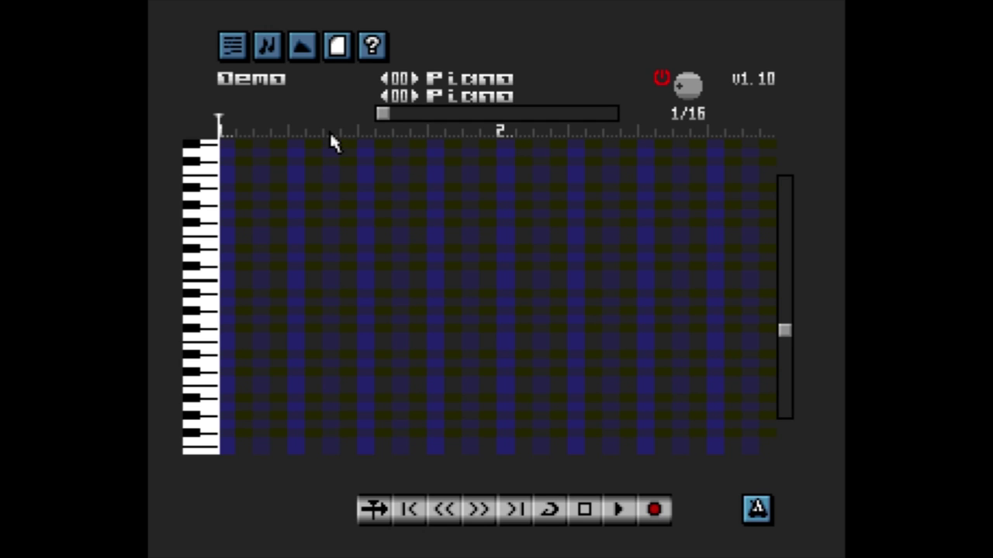
click(231, 48)
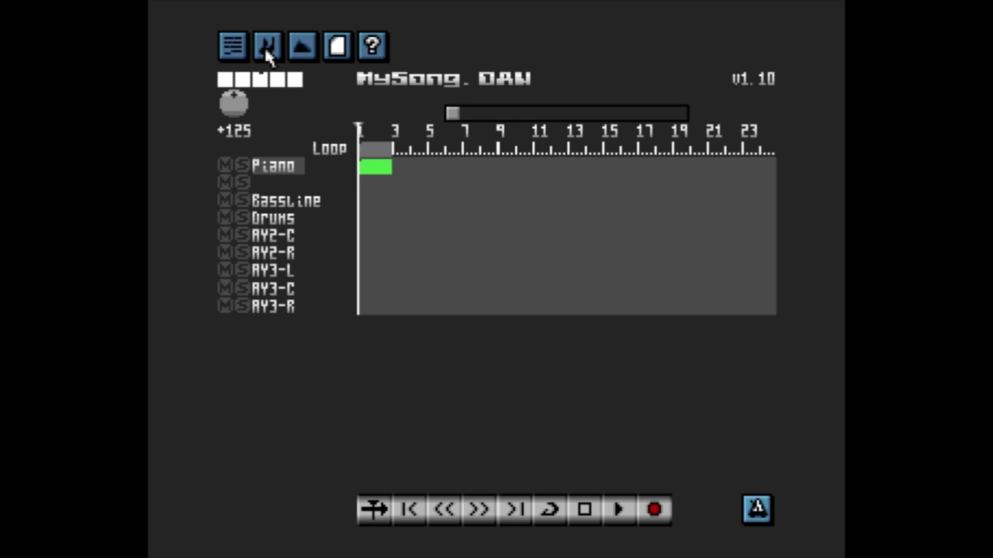
click(264, 46)
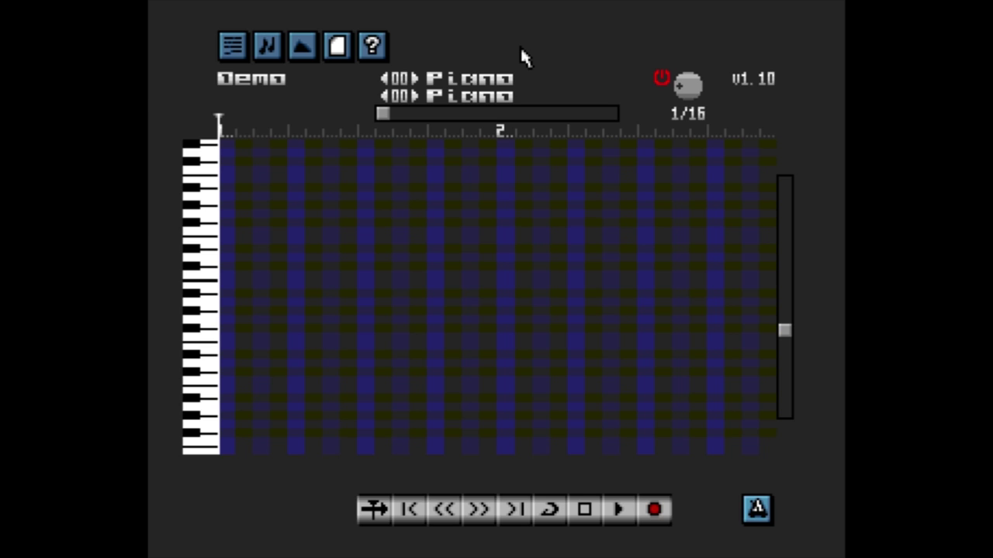
Try the Bass and Bass Drum patches as the Demo sequence's first patch and return it to Piano.
click(416, 79)
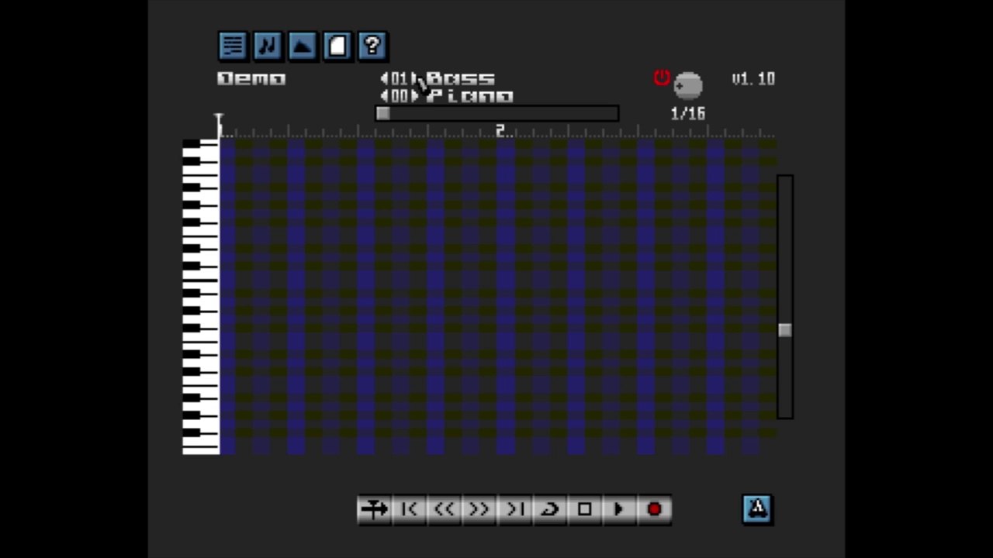
click(415, 78)
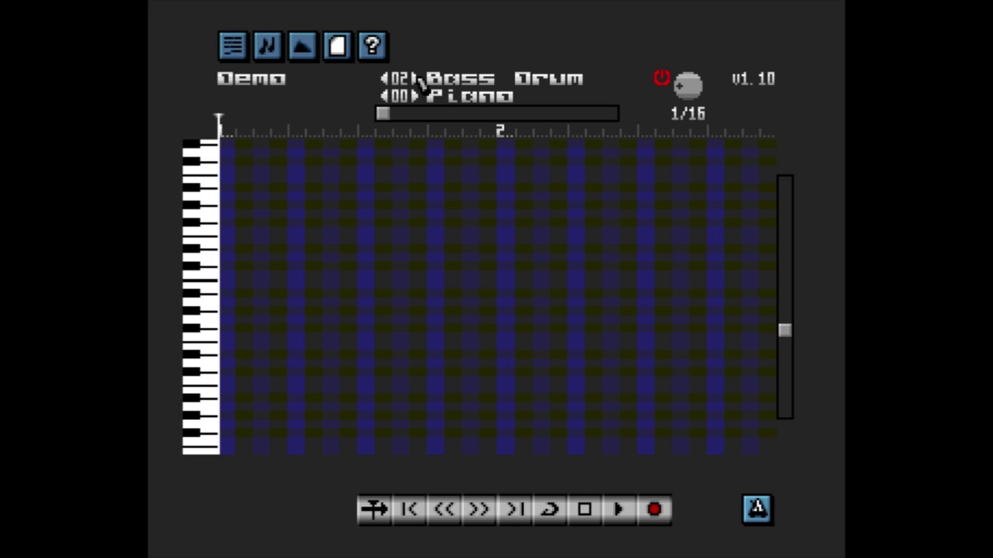
click(383, 78)
click(383, 78)
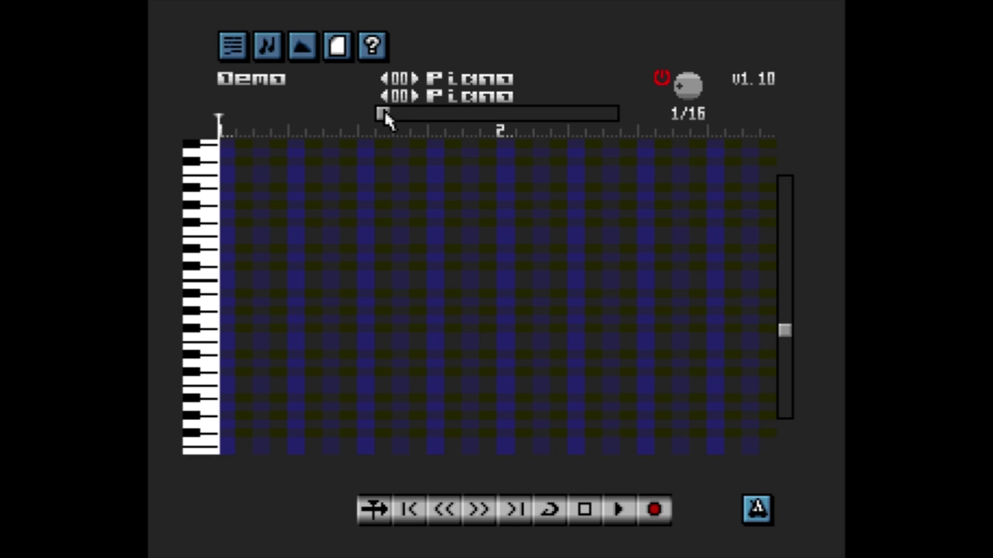
View the Demo sequence's grid around bars 3 and 4 and go back to its start.
mouse_move(384, 109)
mouse_down()
mouse_move(438, 111)
mouse_move(373, 116)
mouse_up()
drag(382, 111, 431, 117)
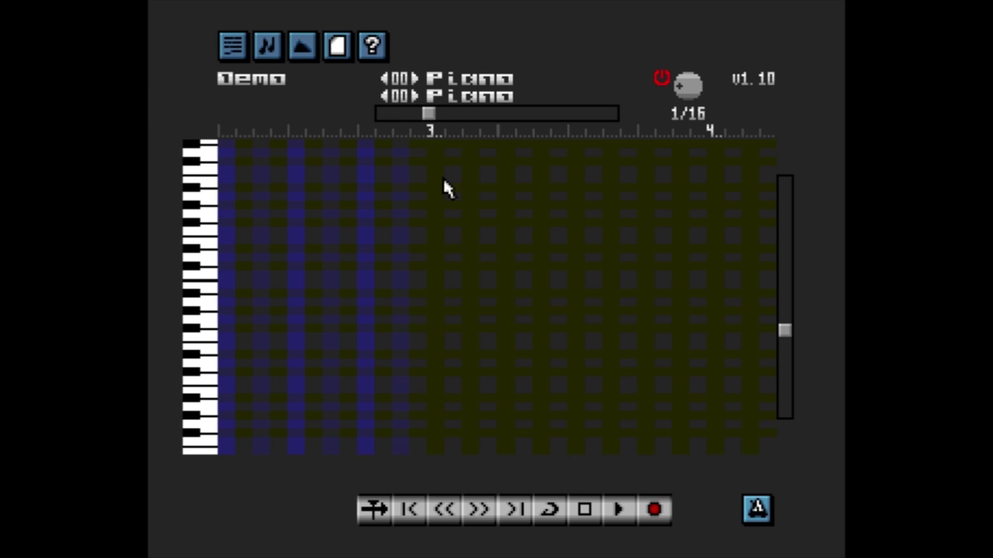
drag(430, 115, 373, 116)
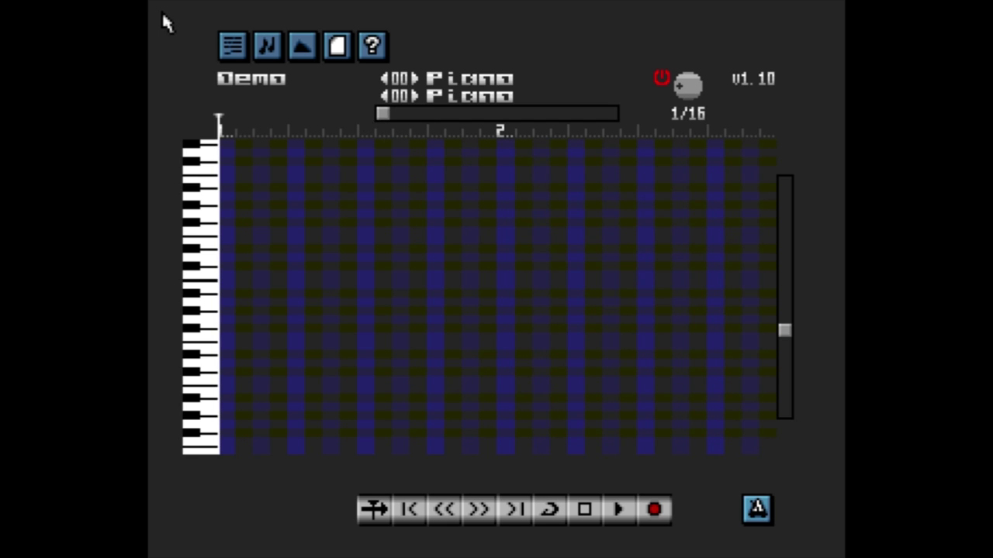
Try the piano roll's snap switch and resolution control, leaving snapping on at 1/16.
click(661, 78)
click(692, 92)
drag(689, 95, 694, 111)
scroll(687, 85, up, 1)
scroll(689, 86, up, 1)
scroll(688, 85, up, 2)
Place a note at the start of bar 1 in the Demo sequence and move it to a higher pitch.
click(226, 212)
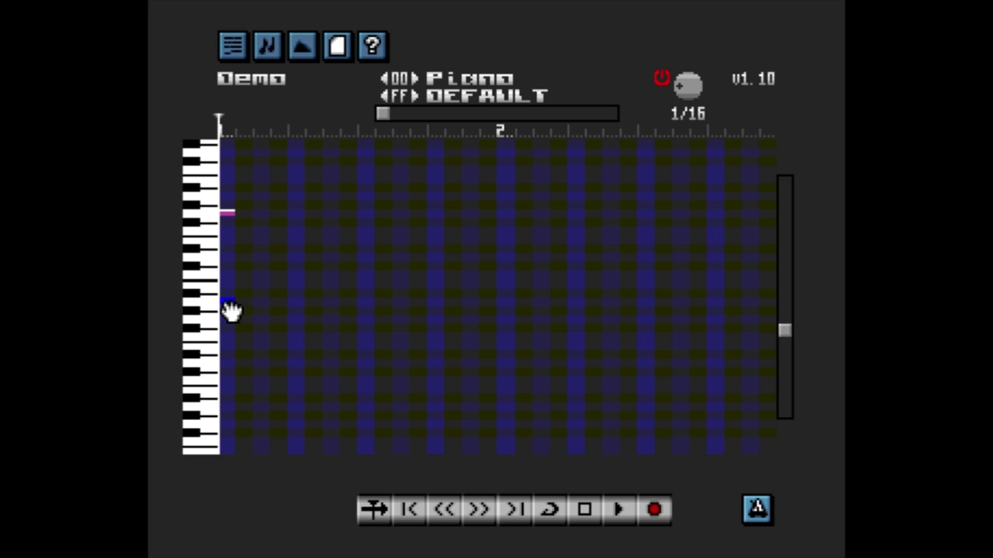
click(227, 188)
Turn off Glide in the Piano patch and return to the Demo sequence's piano roll.
click(301, 48)
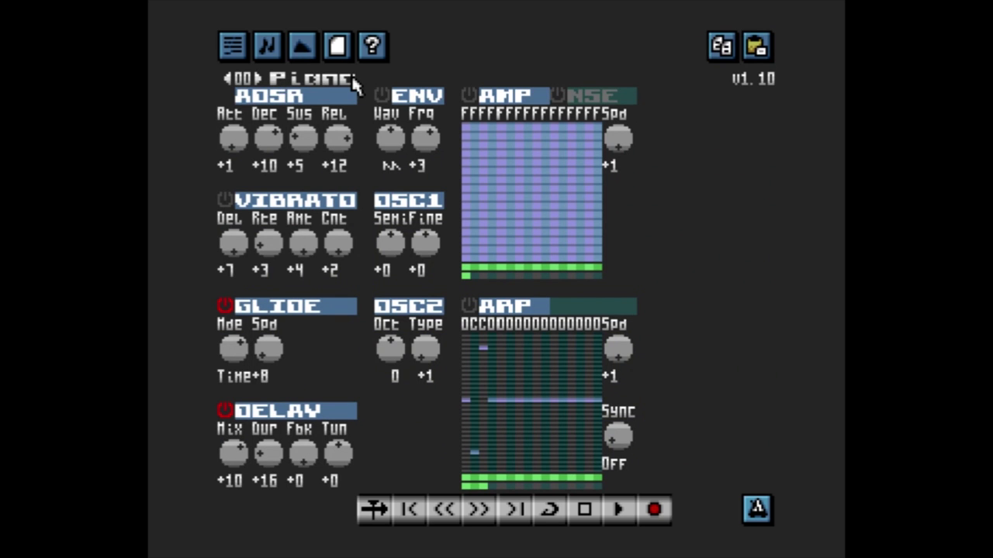
click(222, 308)
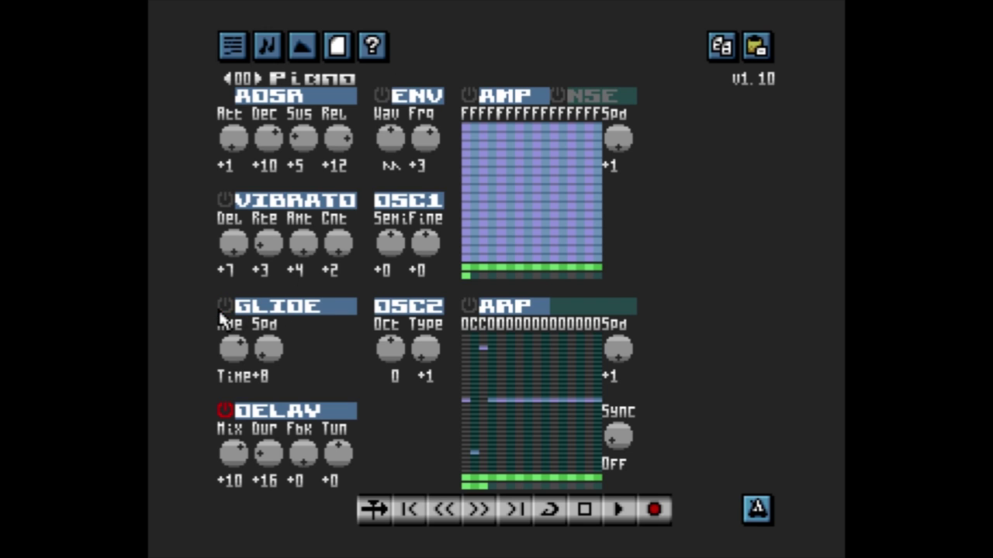
click(268, 46)
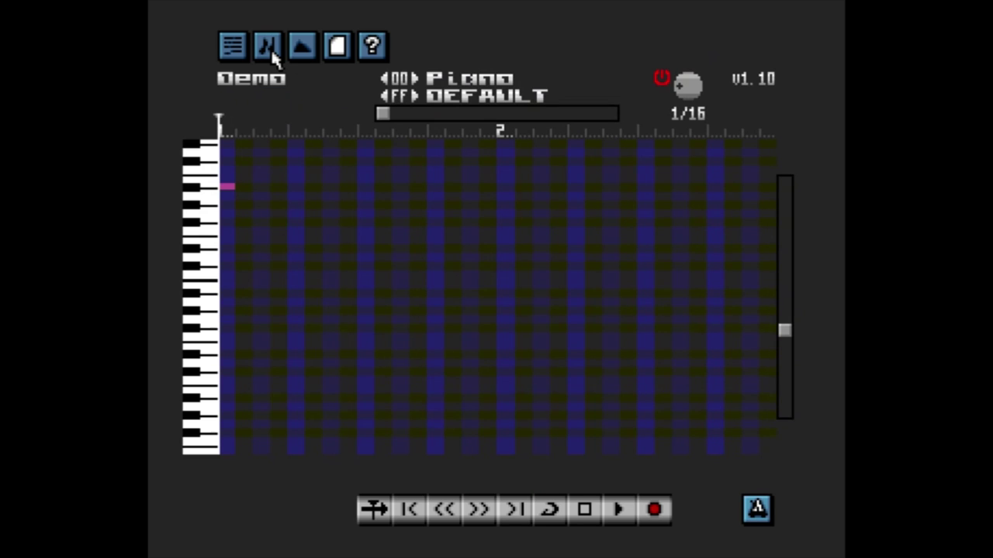
Record six ascending and five descending 1/16 notes from the start of bar 1 in the Demo sequence, and stop recording.
click(224, 187)
click(229, 224)
mouse_move(788, 328)
mouse_down()
mouse_move(788, 273)
mouse_move(788, 322)
mouse_up()
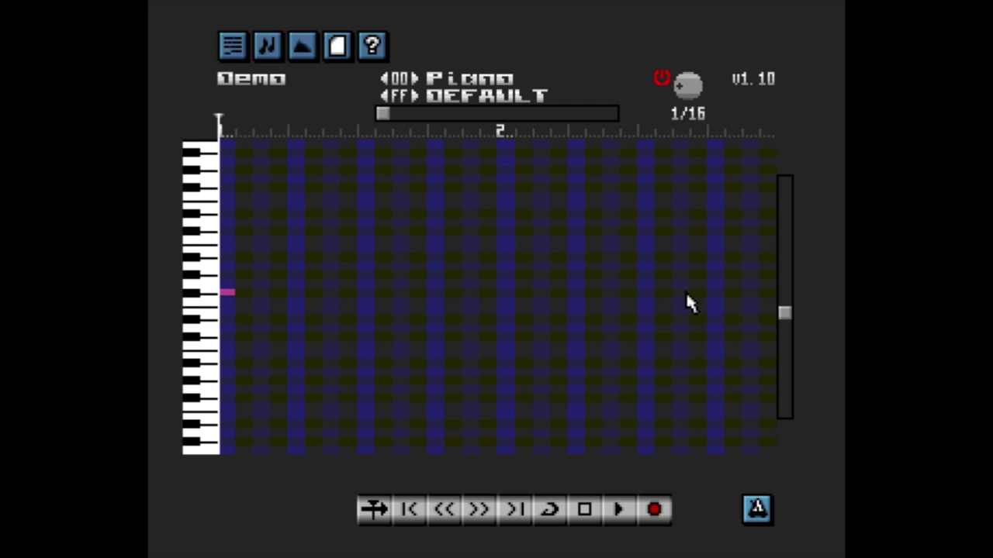
click(659, 517)
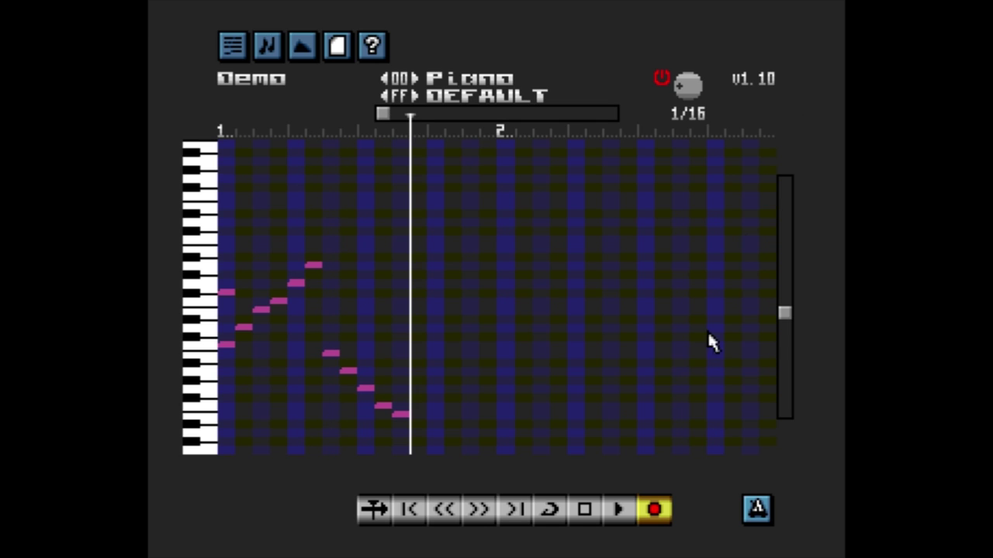
click(655, 509)
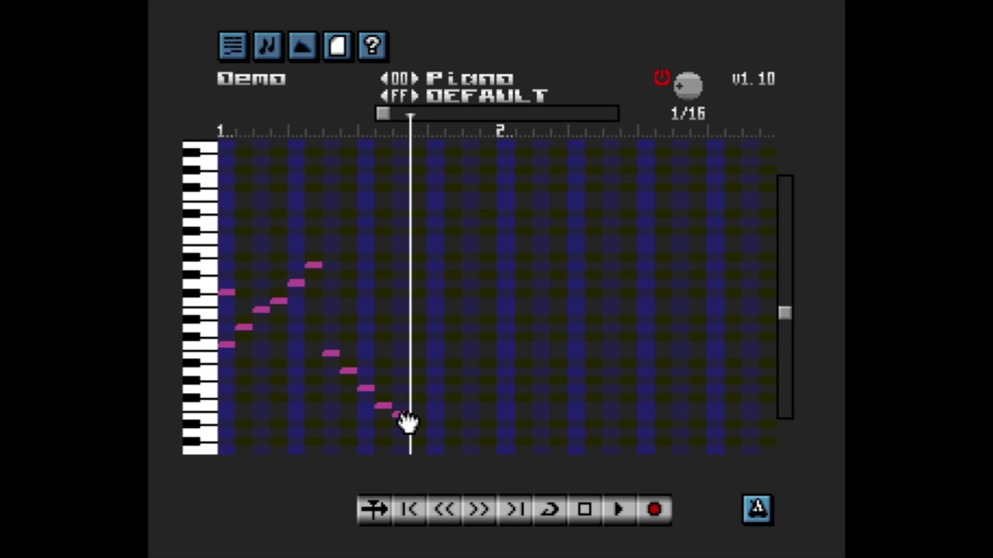
Place a test note on beat 4 of bar 1 and try selecting and moving the five descending notes as a group.
click(437, 329)
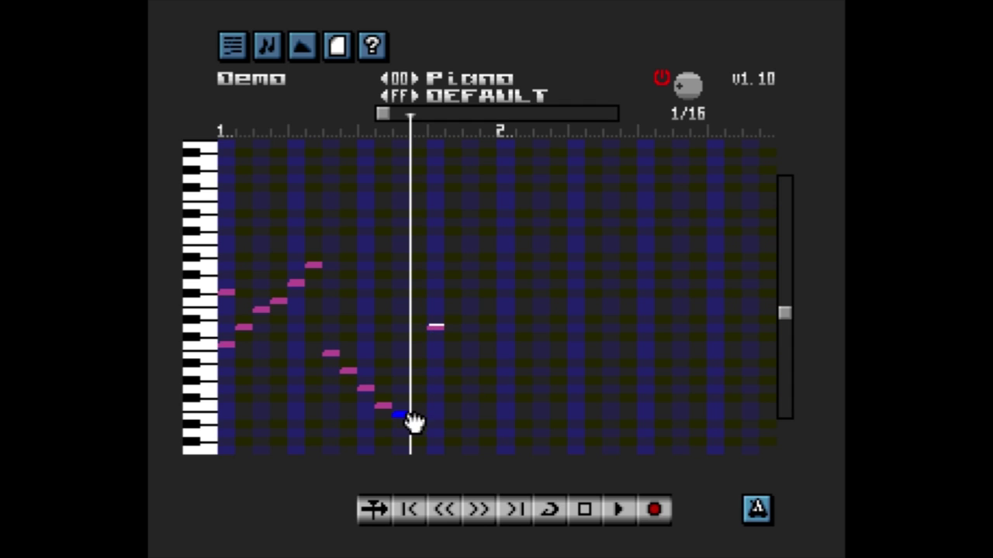
drag(409, 423, 312, 337)
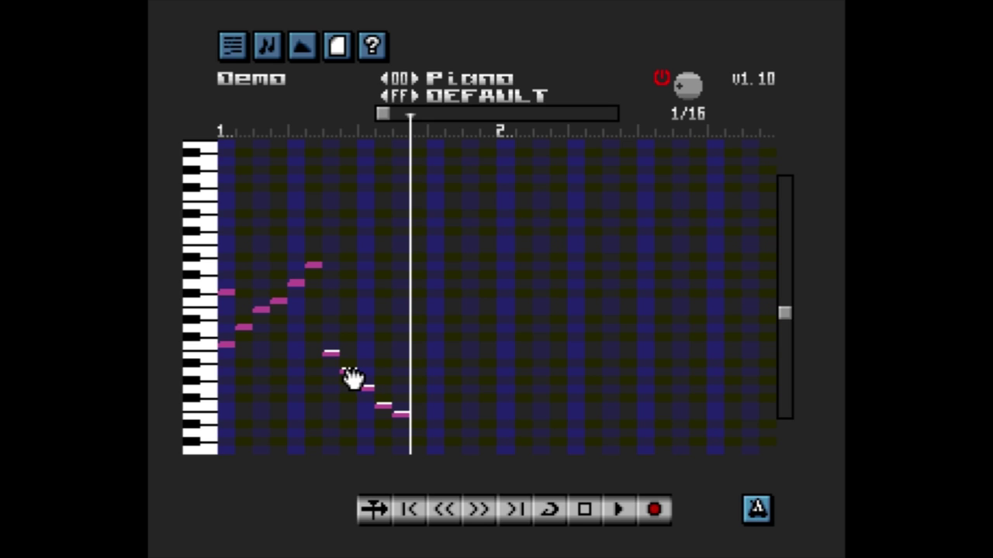
mouse_move(352, 377)
mouse_down()
mouse_move(368, 339)
mouse_move(412, 323)
mouse_move(415, 337)
mouse_move(374, 328)
mouse_move(354, 354)
mouse_move(356, 378)
mouse_up()
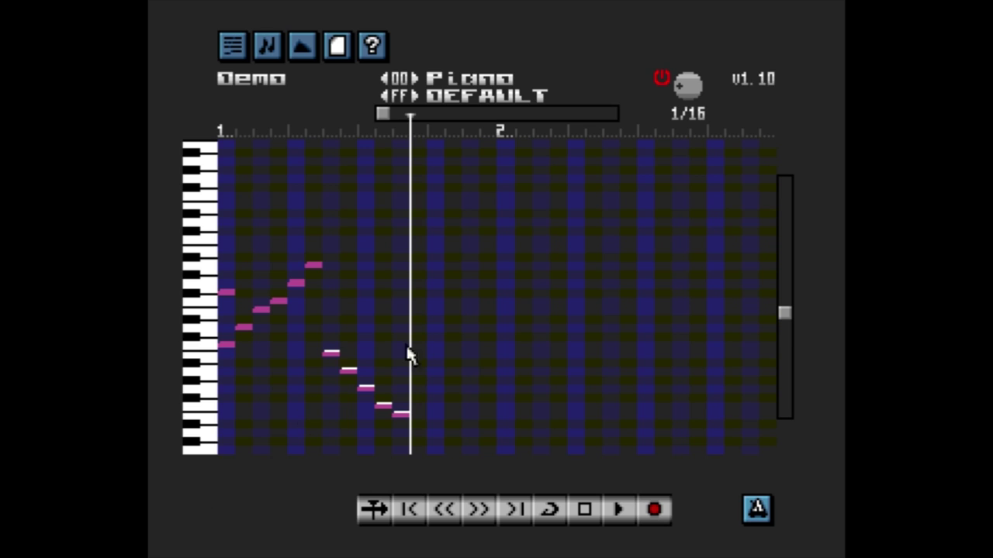
click(451, 318)
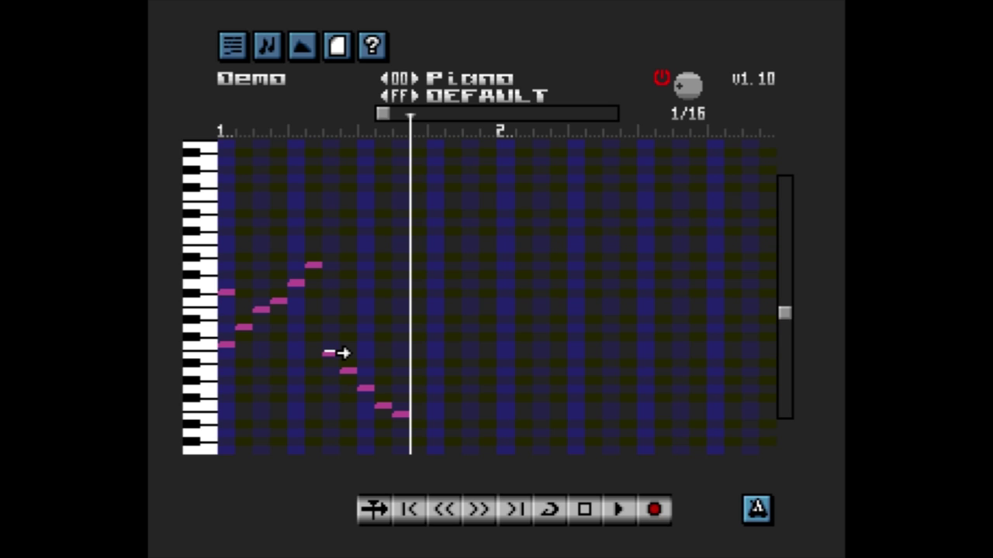
Try resizing the first of the descending notes from both ends, and delete it.
mouse_move(341, 353)
mouse_down()
mouse_move(383, 353)
mouse_move(343, 360)
mouse_up()
mouse_move(319, 353)
mouse_down()
mouse_move(282, 354)
mouse_move(326, 354)
mouse_up()
key(Delete)
Delete the remaining recorded notes from the Demo sequence, keeping only the original higher note at the start of bar 1.
drag(434, 424, 321, 348)
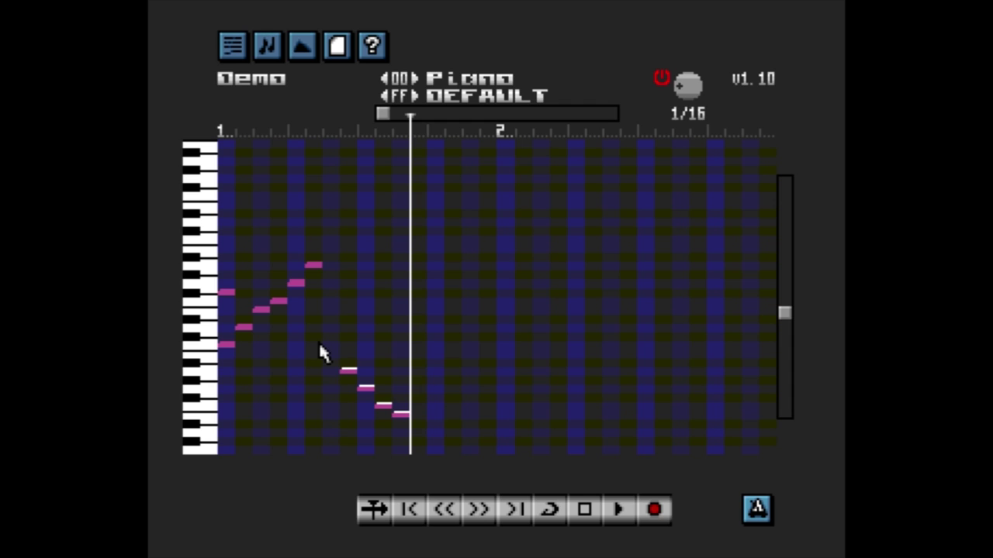
key(Delete)
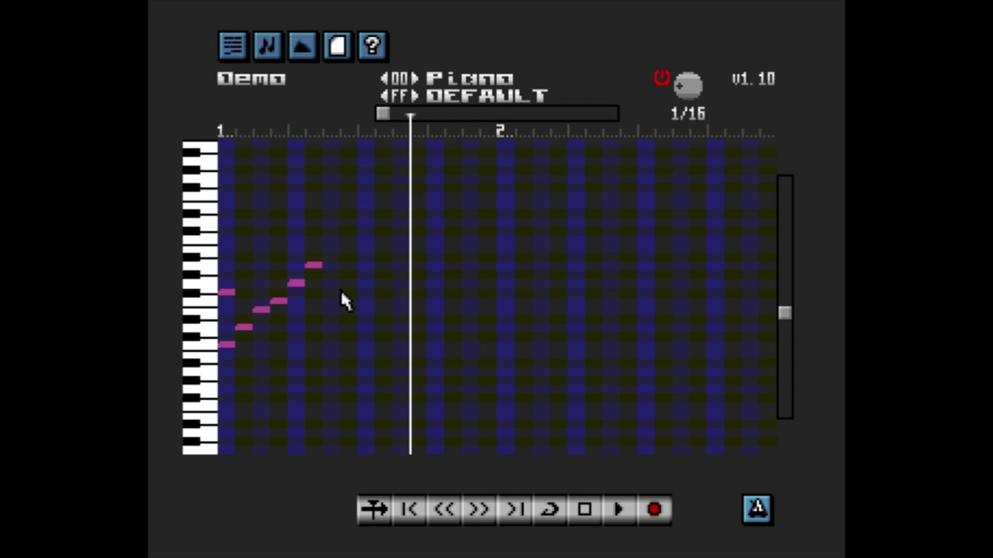
drag(362, 242, 251, 352)
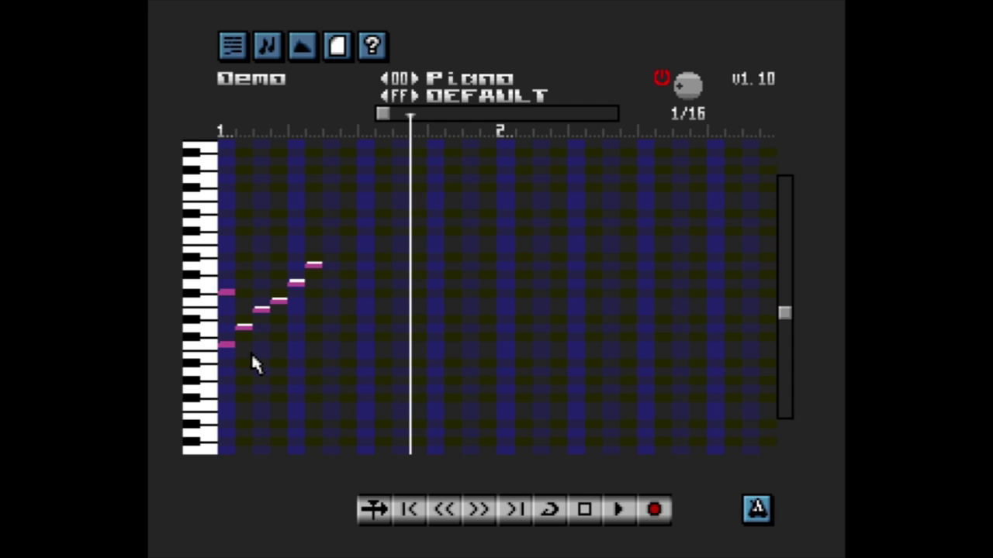
key(Delete)
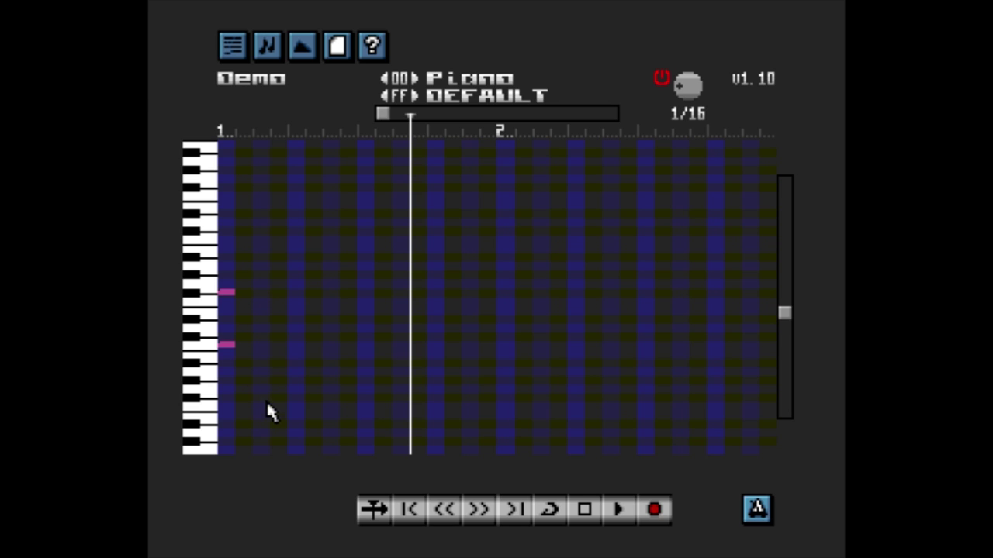
drag(263, 364, 224, 346)
key(Delete)
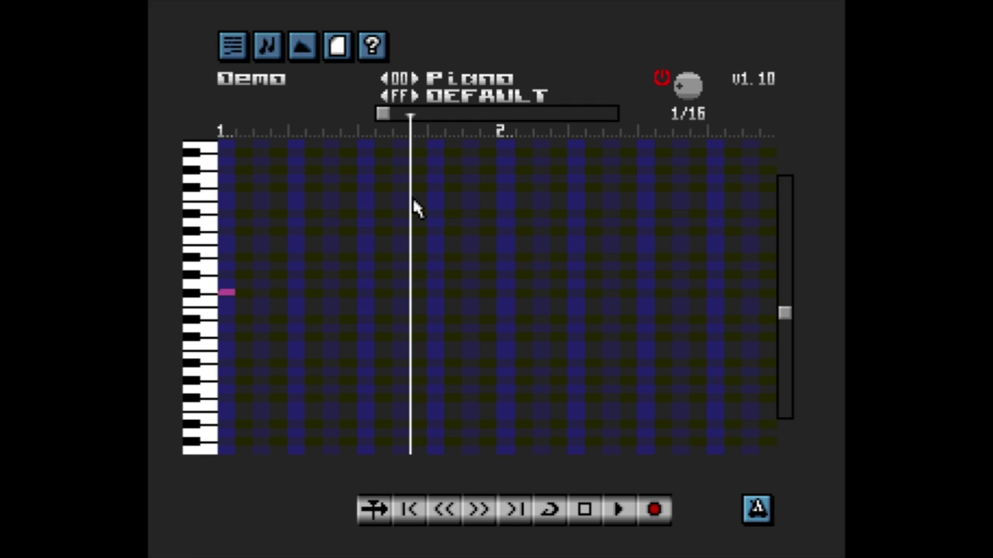
Play the Demo sequence briefly, stop it and return to the song arrangement.
click(620, 510)
click(586, 517)
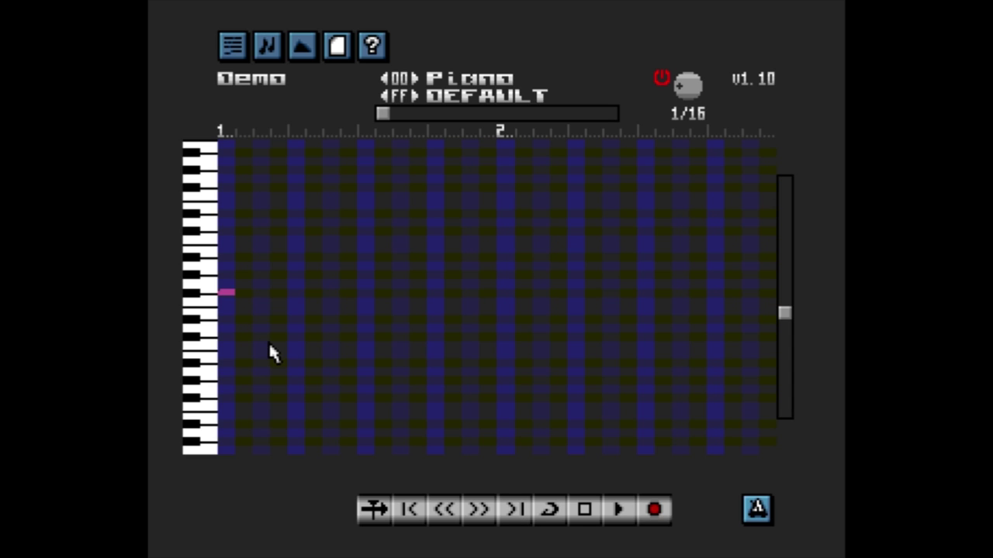
click(232, 48)
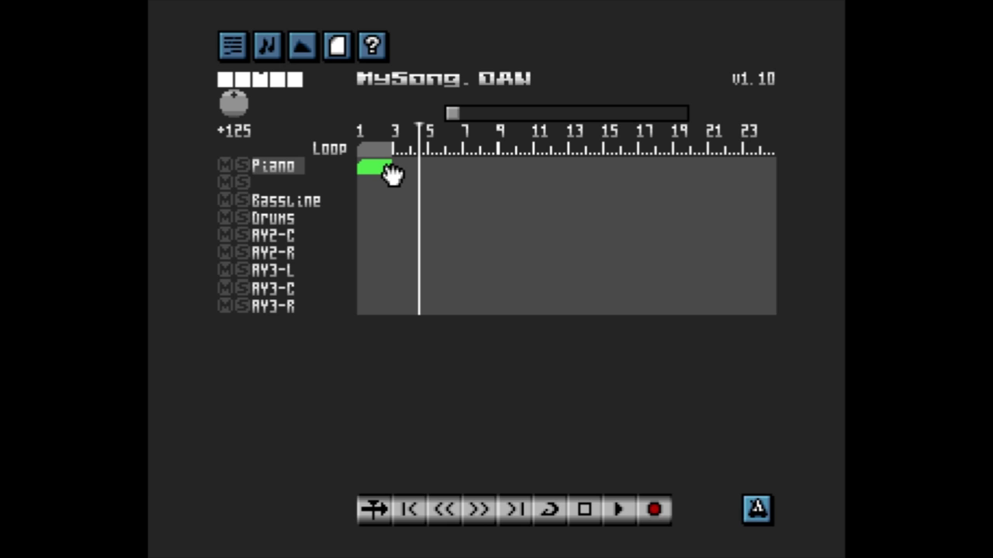
Turn on looping and try a loop range from bar 5 to bar 8, finishing with the range from bar 1 to bar 3.
click(551, 510)
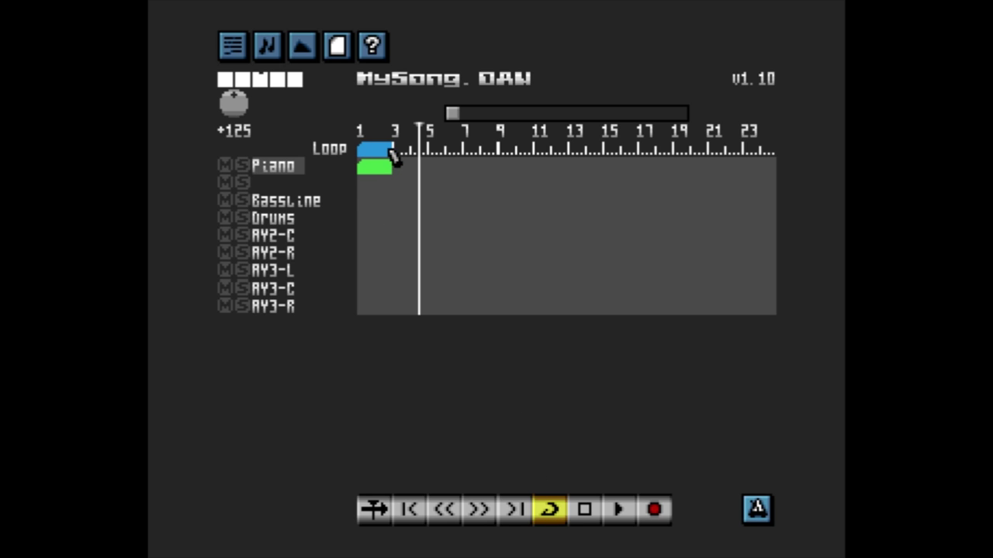
click(436, 151)
click(478, 151)
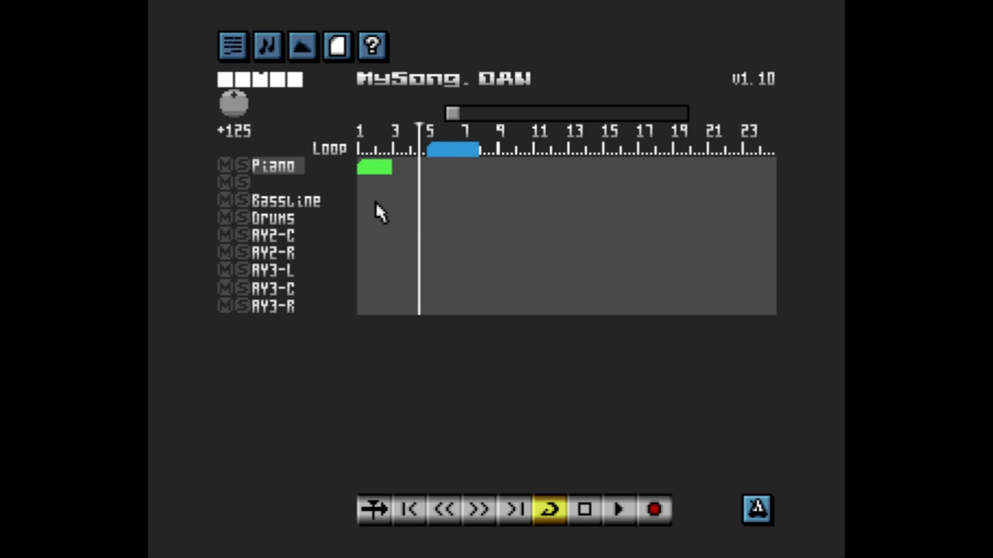
click(364, 148)
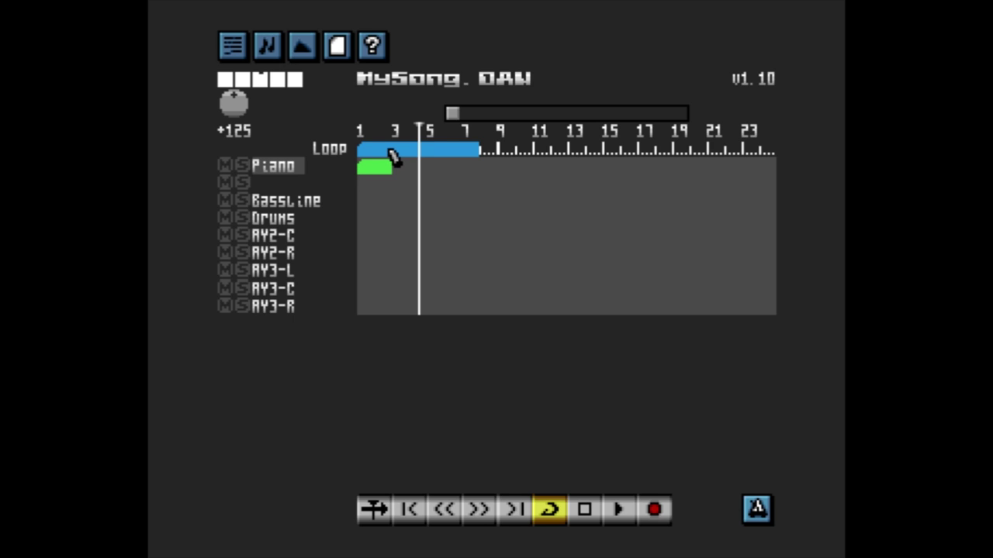
right_click(392, 152)
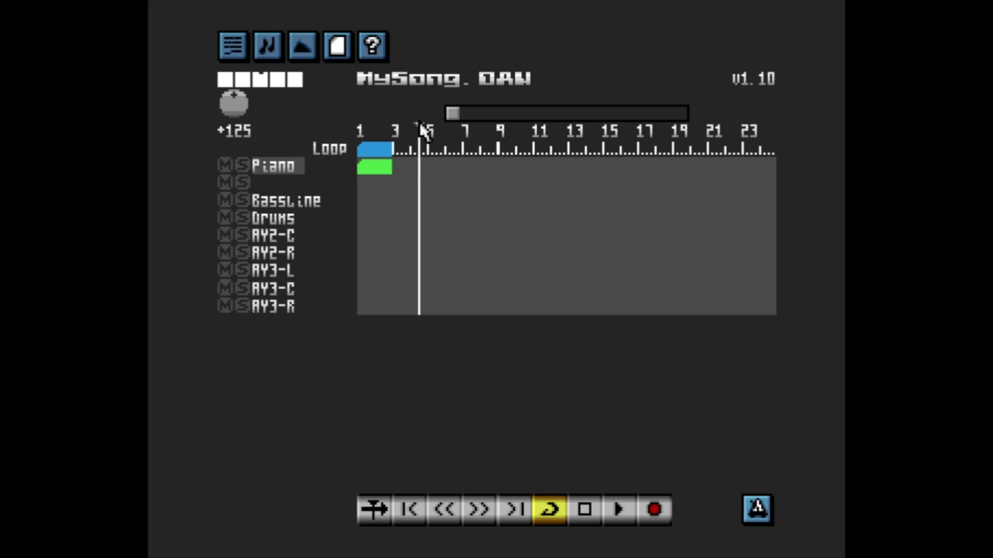
Play the Demo sequence looped from the song's start in the piano roll, and turn looping off back at the start.
click(410, 510)
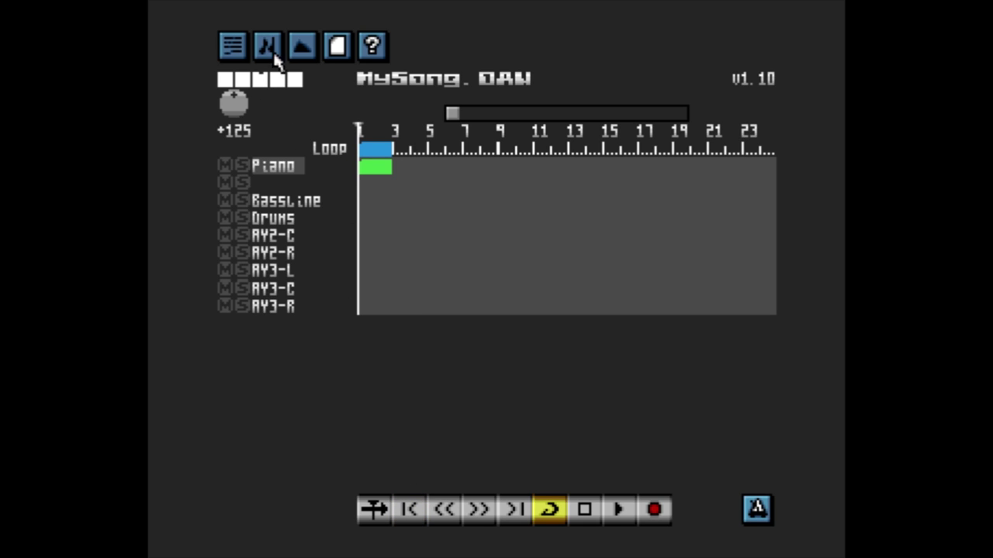
double_click(380, 173)
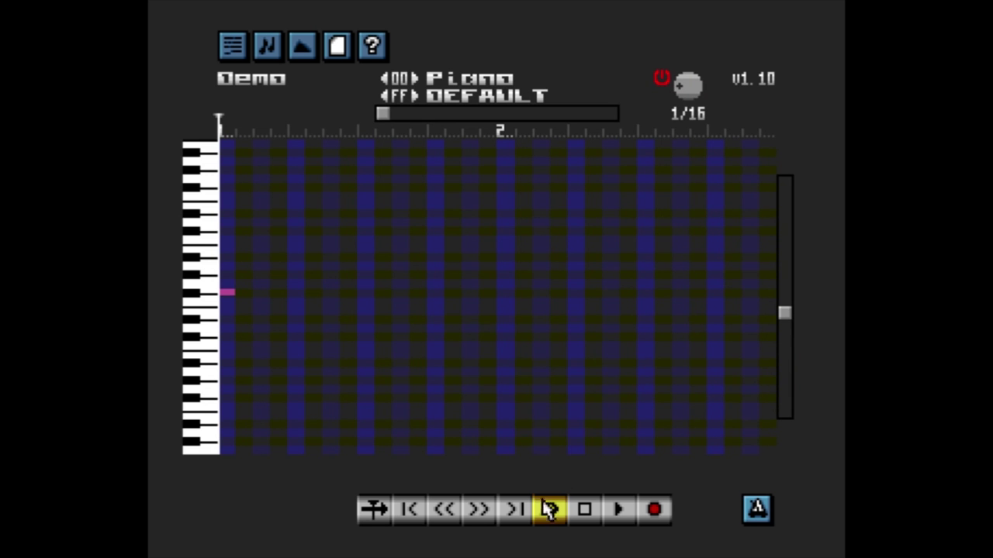
click(619, 511)
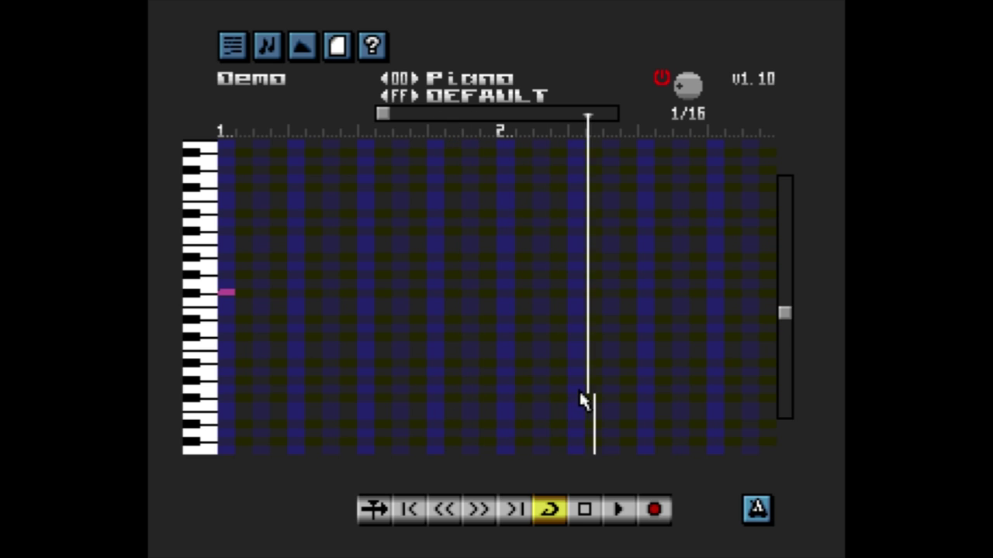
click(587, 515)
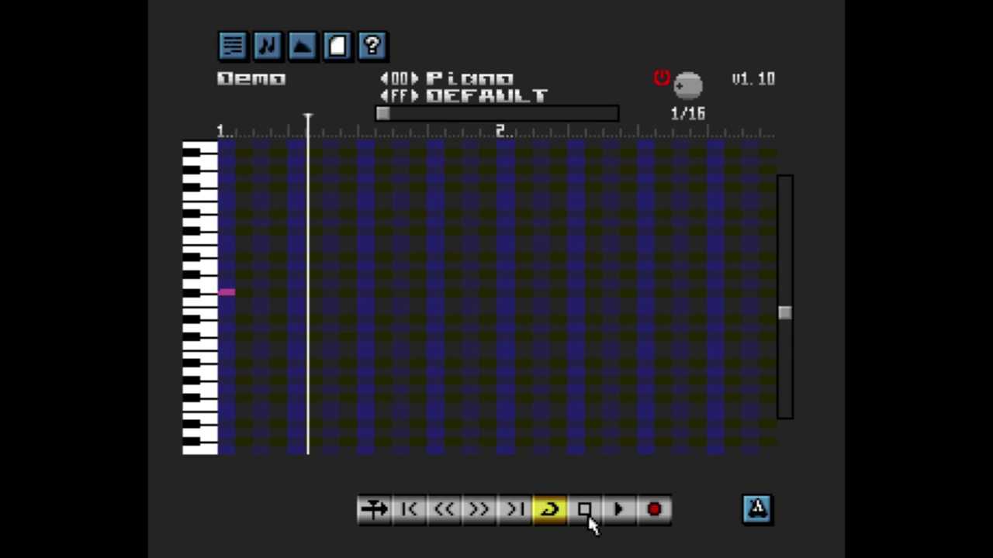
click(560, 516)
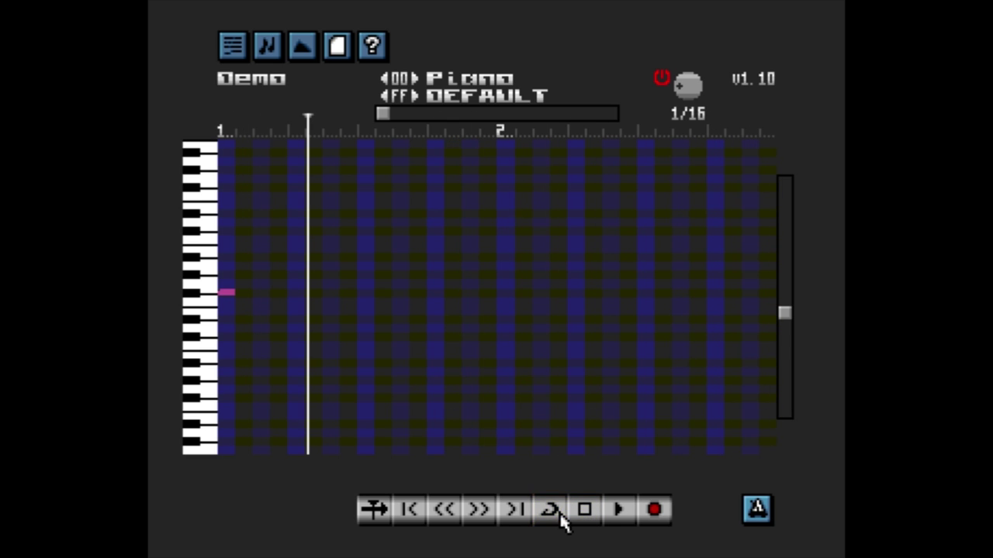
click(412, 512)
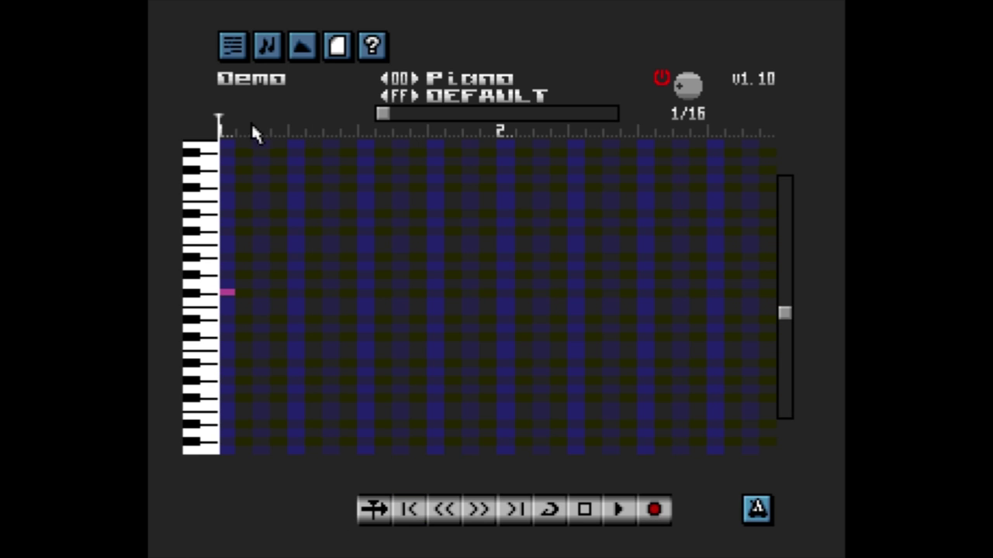
Delete the Demo sequence from the Piano track in the song arrangement.
click(231, 47)
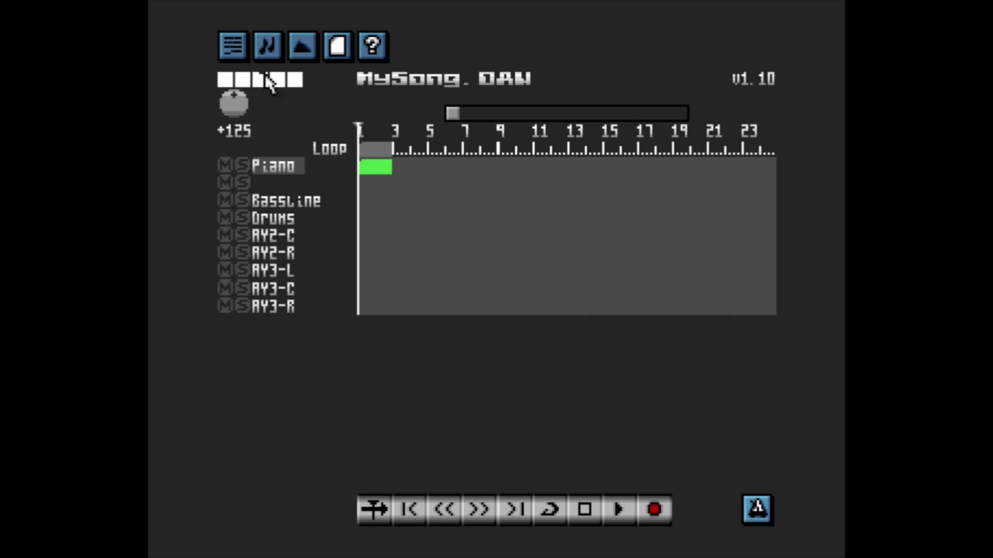
click(379, 172)
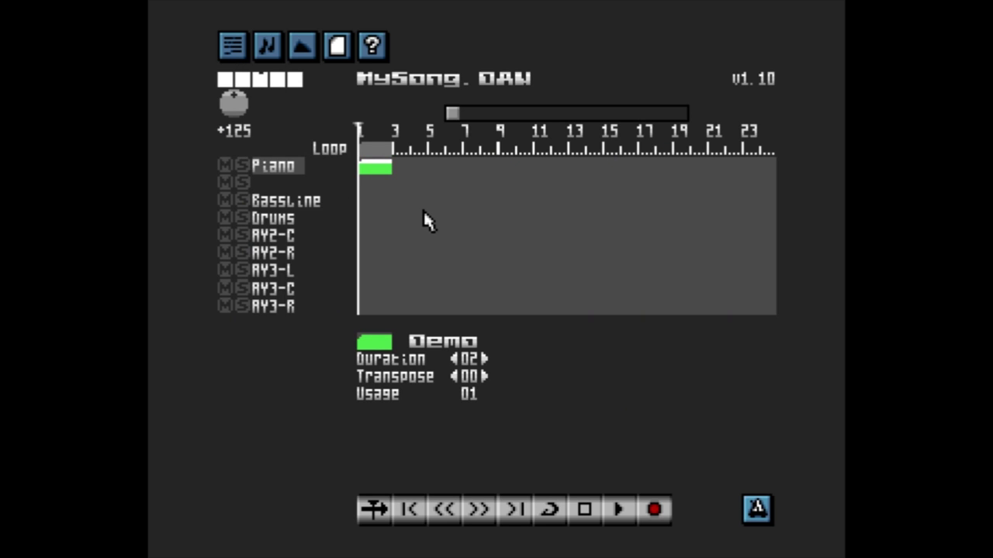
key(Delete)
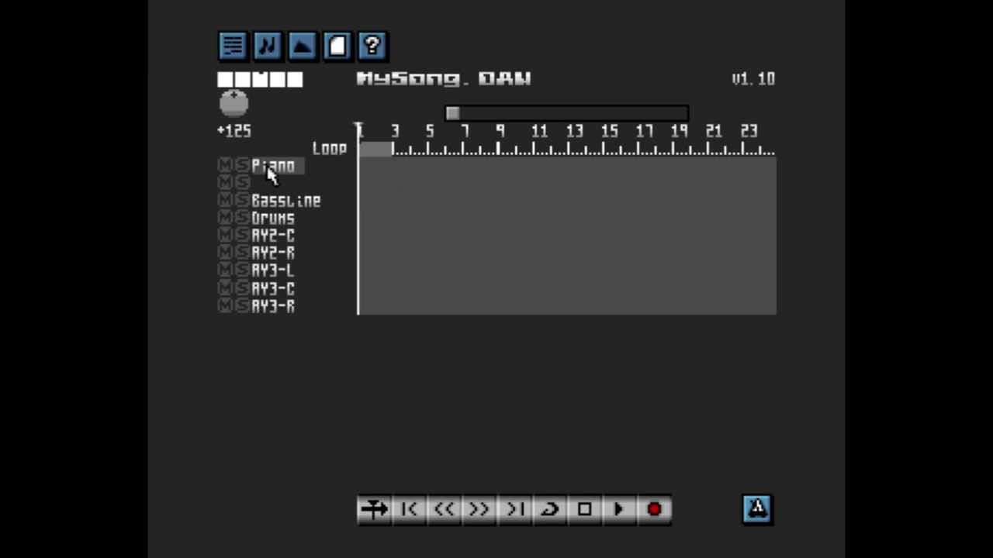
Create a new two-bar sequence at bar 1 of the Piano track and name it Melody.
click(367, 167)
click(379, 168)
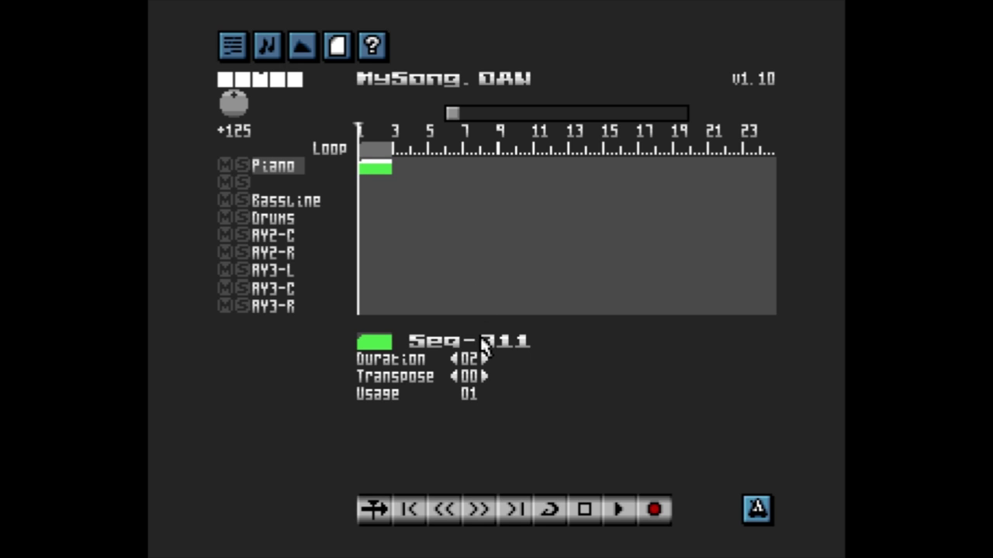
click(483, 345)
key(BackSpace)
key(BackSpace)
key(BackSpace)
key(BackSpace)
key(BackSpace)
key(BackSpace)
key(BackSpace)
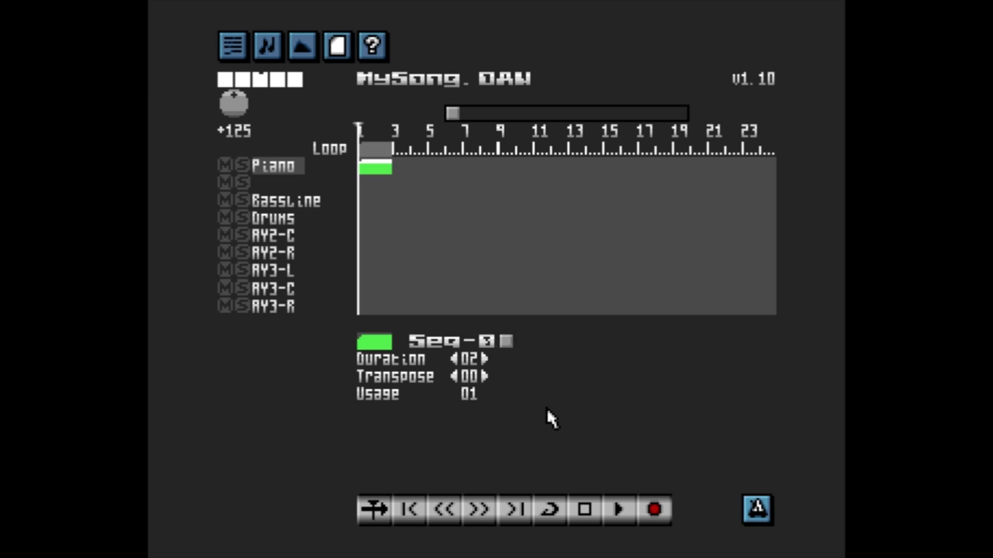
text(Melody)
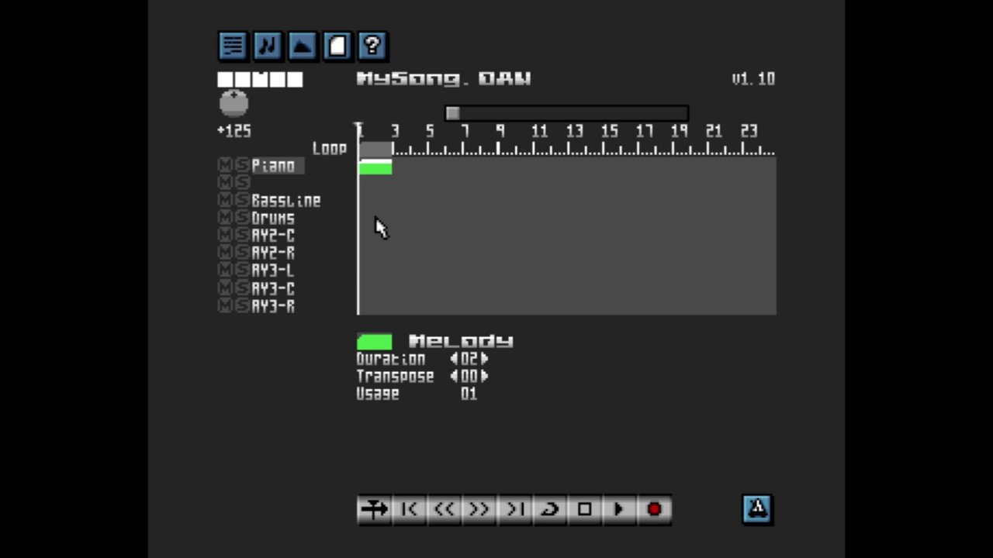
Open the Melody sequence in the piano roll and place six notes in bar 1, three descending and then three rising.
double_click(374, 172)
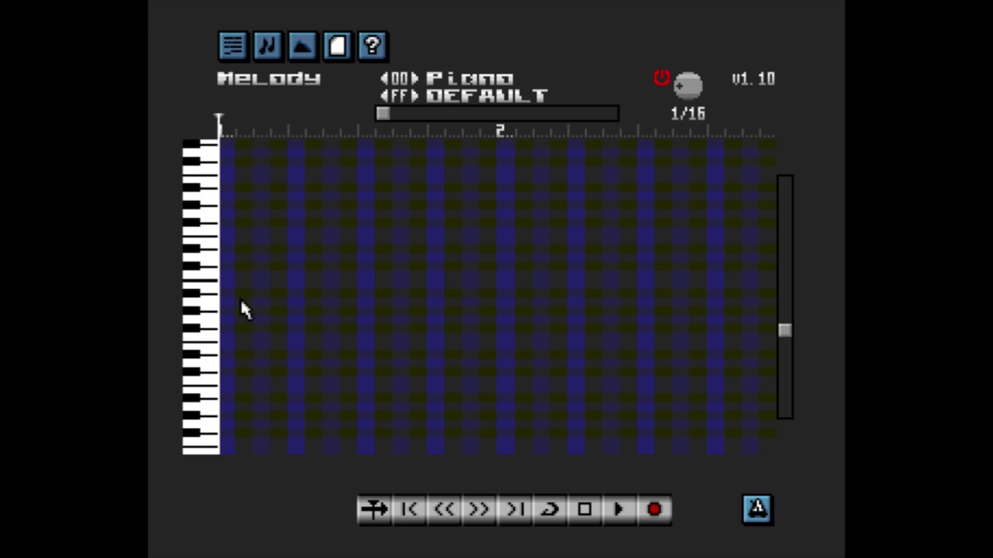
click(228, 276)
click(258, 311)
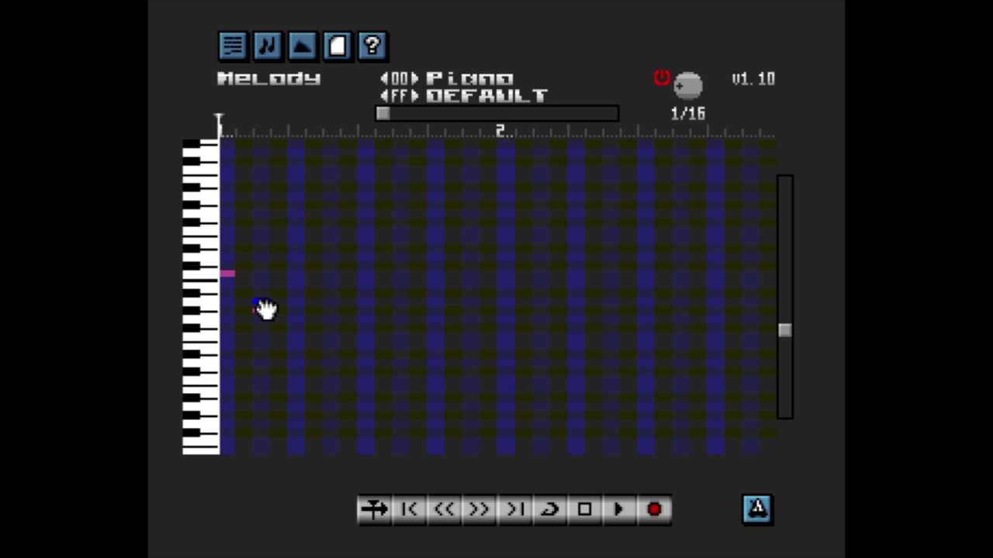
click(260, 301)
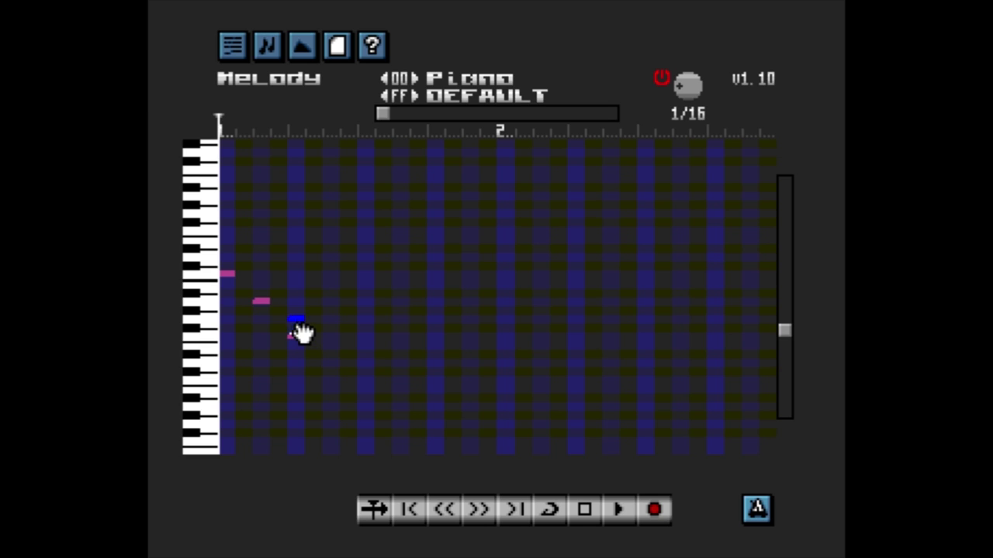
click(299, 320)
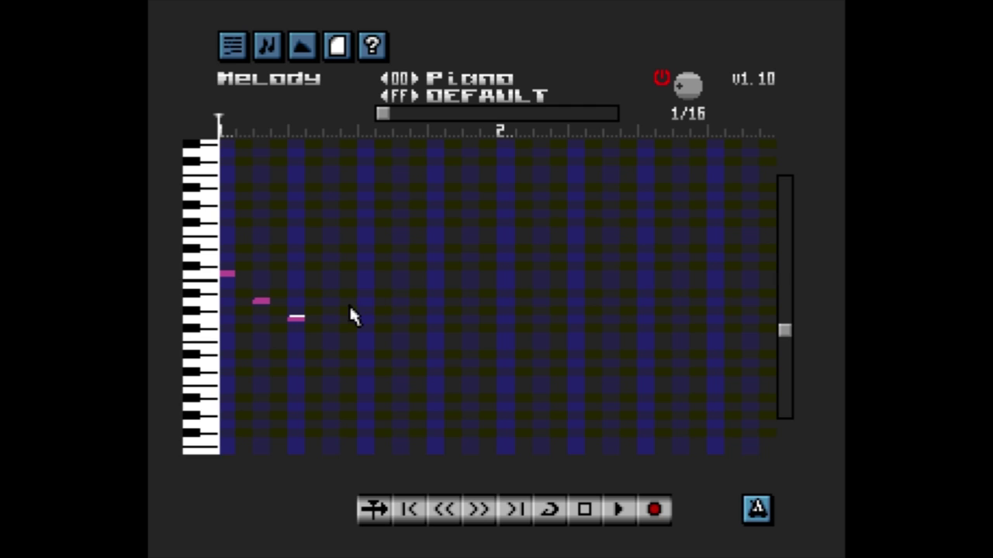
click(364, 274)
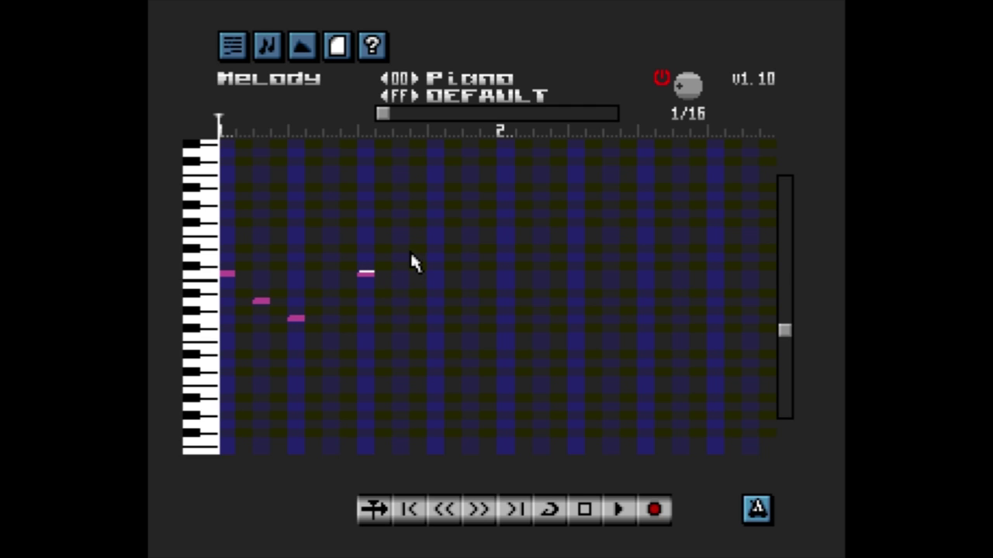
click(400, 248)
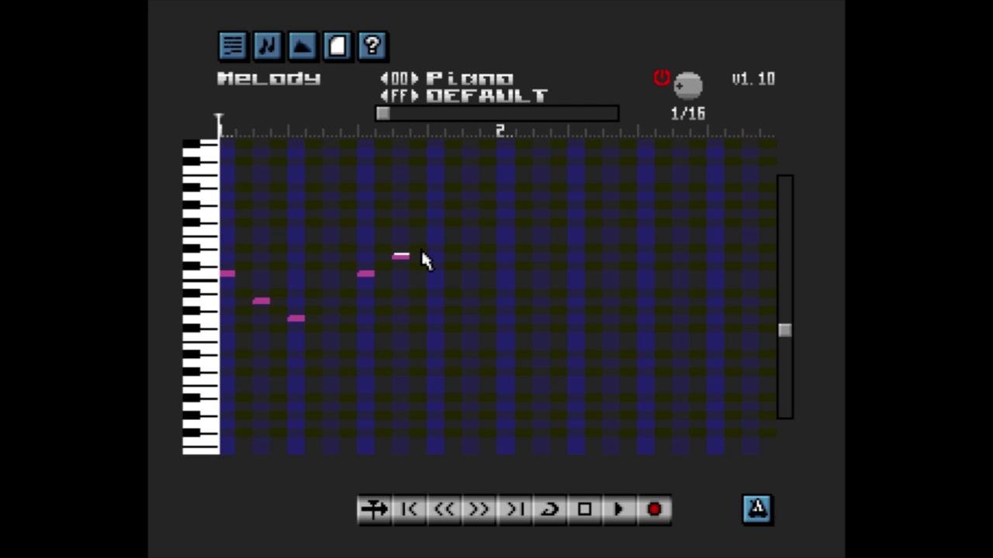
click(453, 241)
click(457, 248)
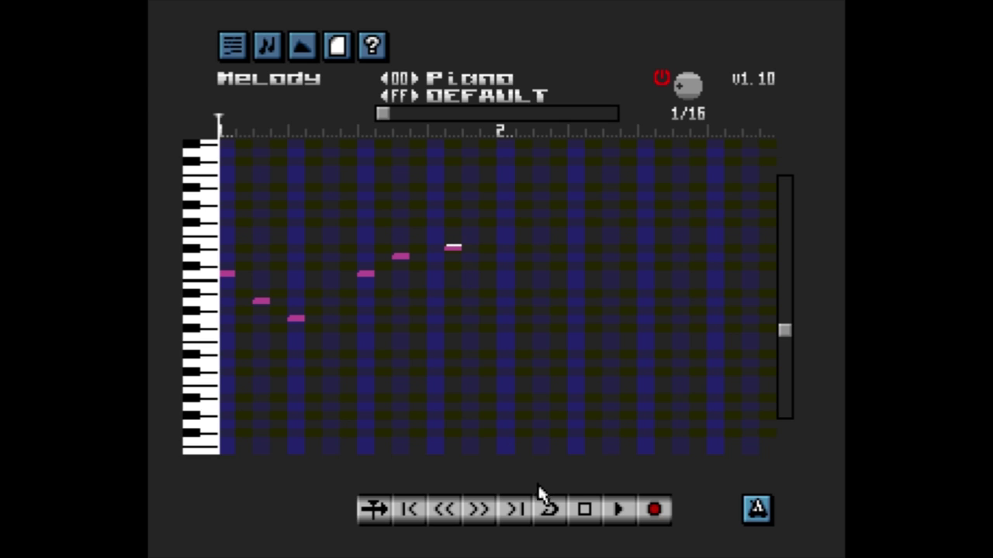
Audition Melody with looping on, raising the second note one semitone and moving the sixth note back to beat 4 of bar 1.
click(550, 510)
key(space)
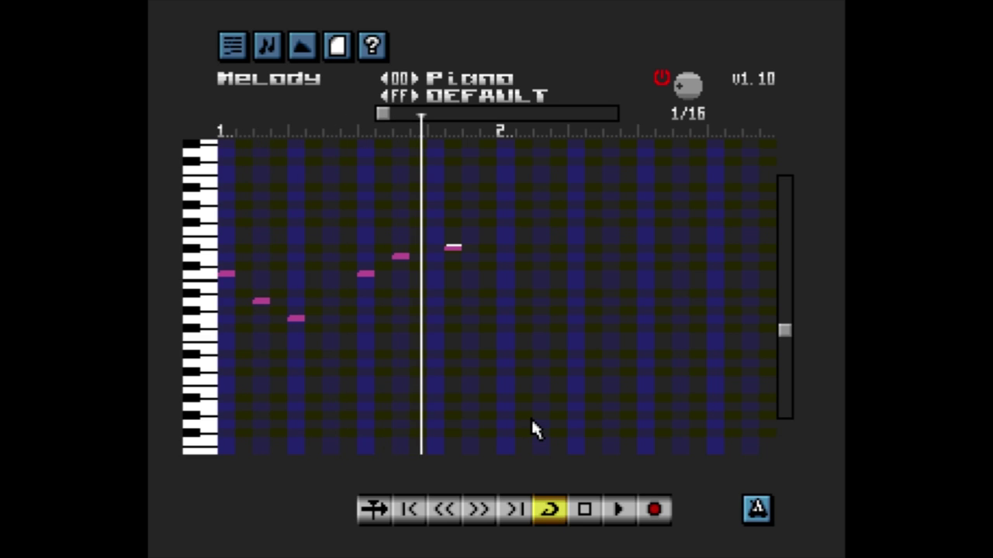
drag(261, 301, 261, 293)
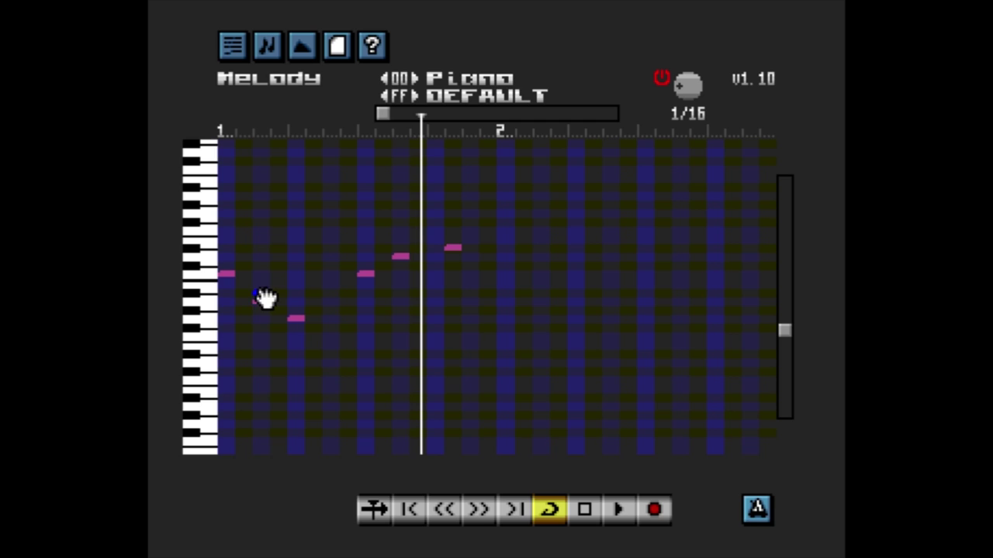
click(411, 512)
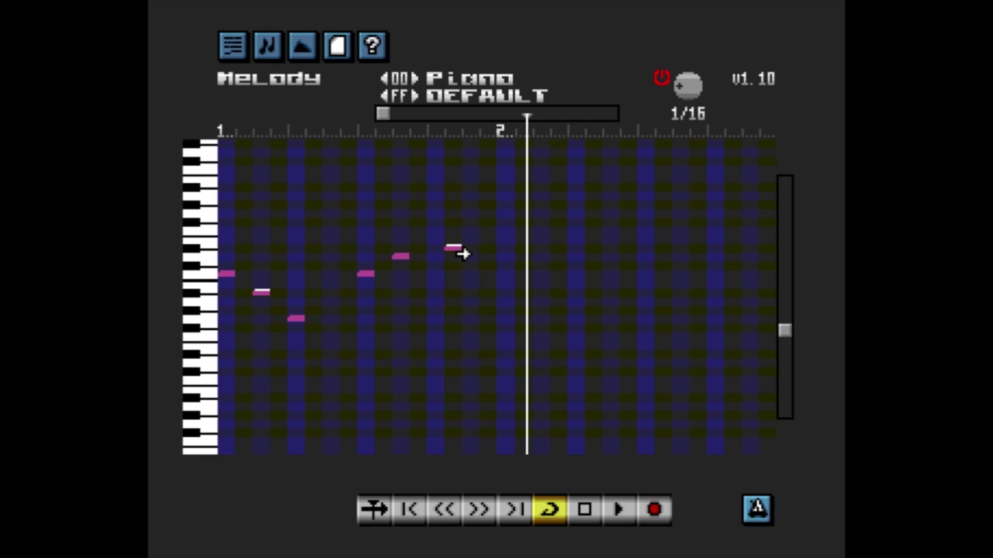
drag(451, 256, 434, 256)
Add six notes in bar 2 with bar 1's rhythm: three descending, then a middle, a higher and the same middle pitch.
click(504, 223)
drag(508, 224, 509, 236)
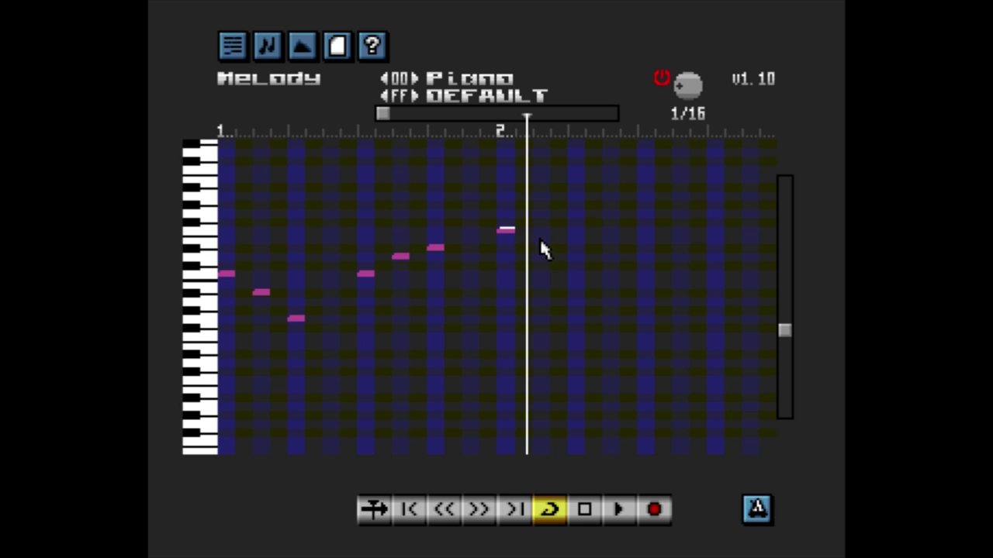
click(540, 239)
drag(545, 253, 551, 258)
click(579, 278)
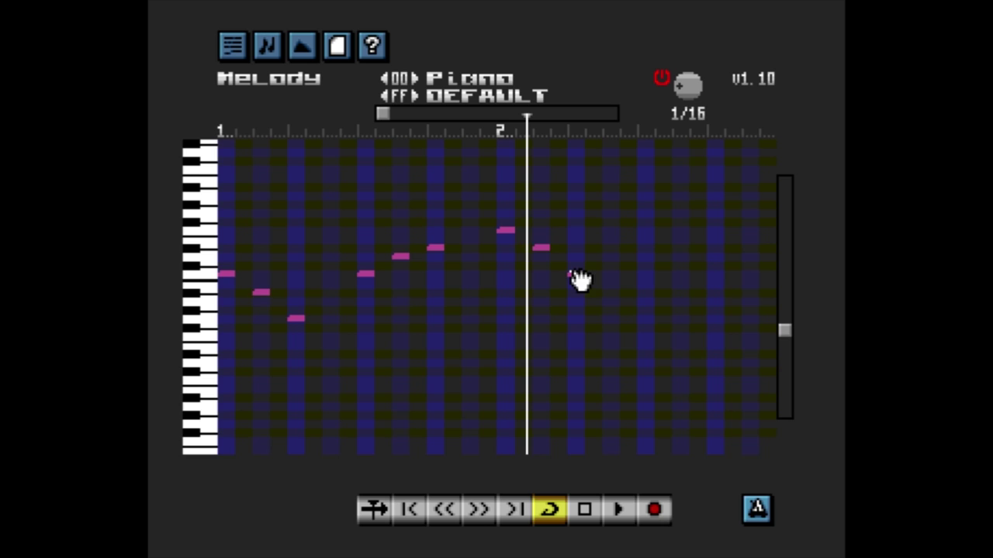
click(648, 275)
click(682, 256)
click(715, 275)
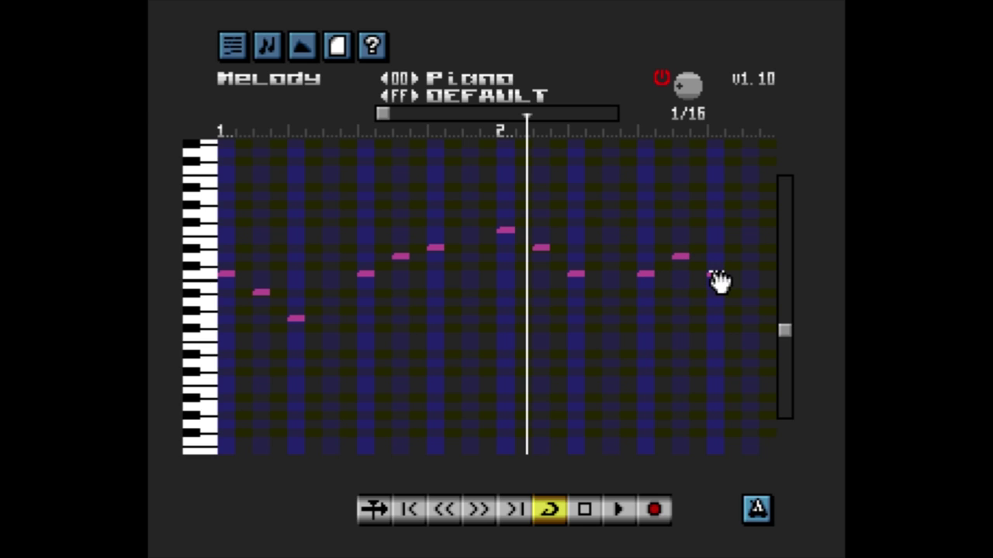
Play the looped Melody from the start, stop with the playhead back at bar 1, and return to the song arrangement.
click(411, 510)
key(space)
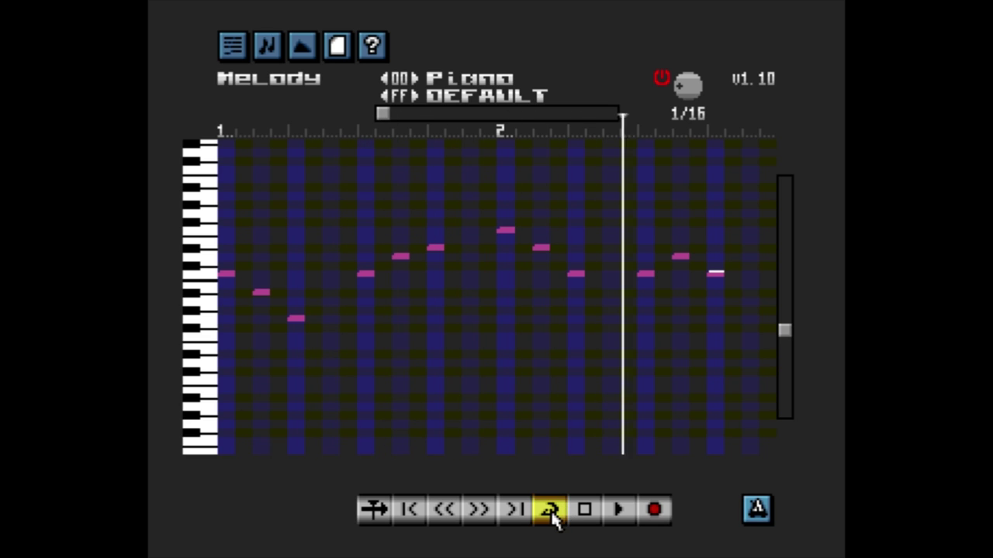
click(582, 518)
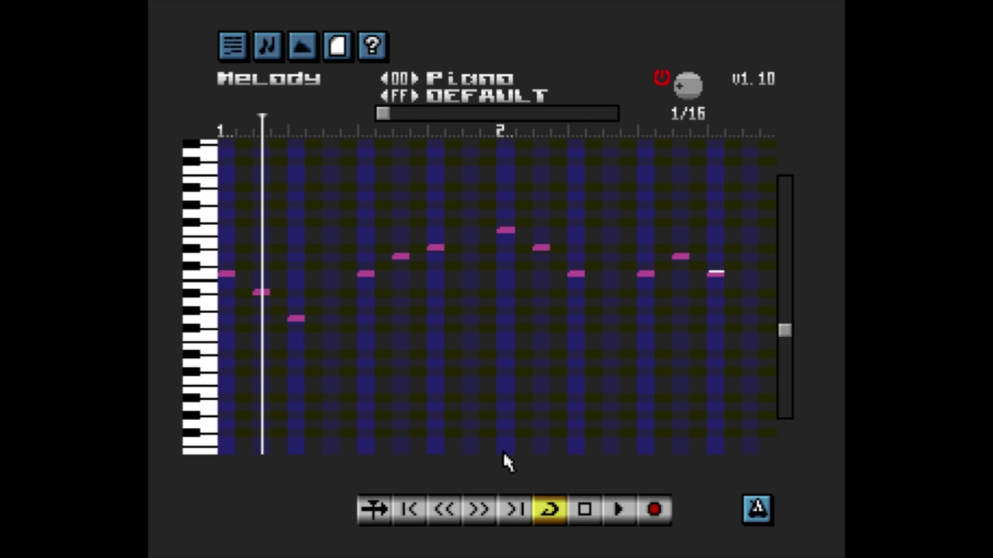
click(410, 512)
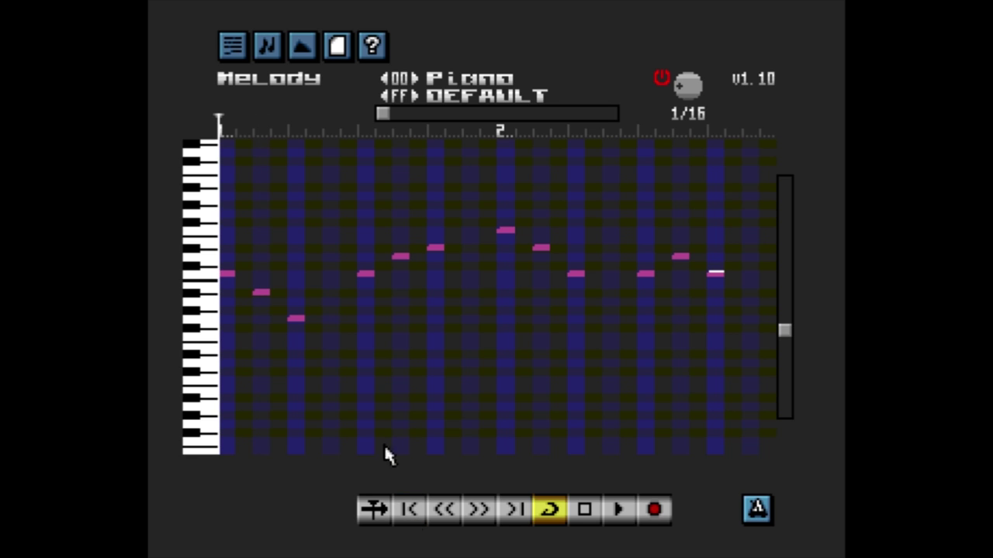
click(234, 45)
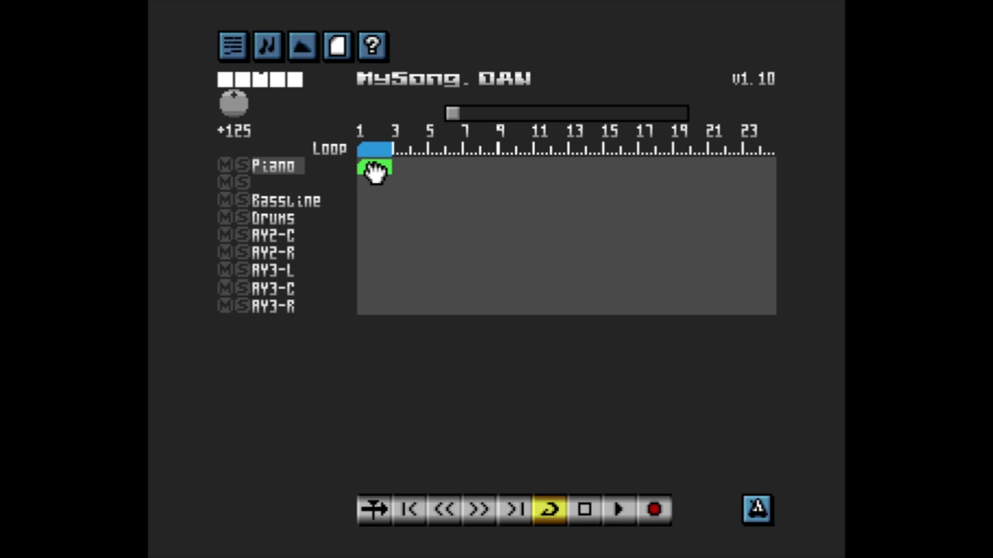
Try placing a linked copy of the Melody sequence at bar 3 of the Piano track, and delete that copy.
mouse_move(375, 172)
drag(375, 173, 412, 171)
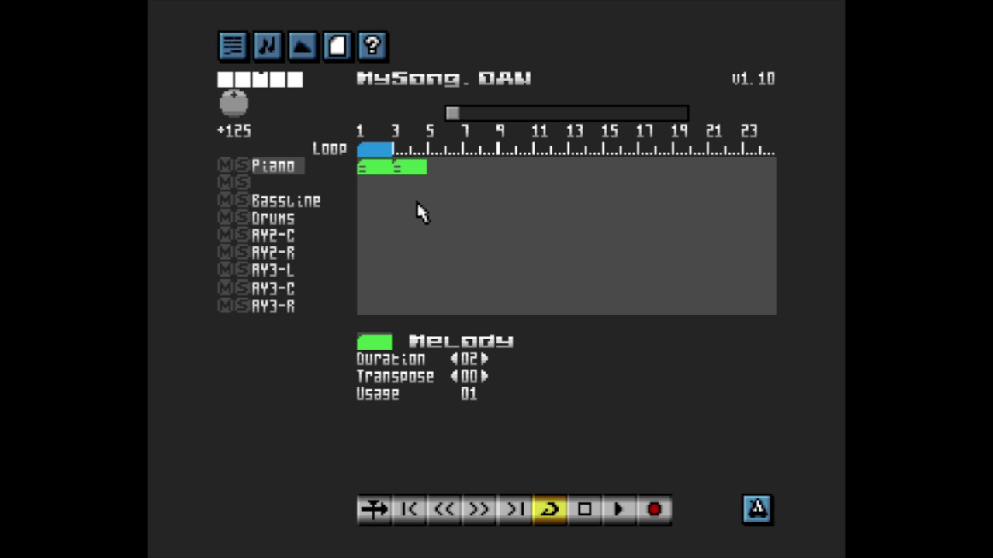
click(411, 173)
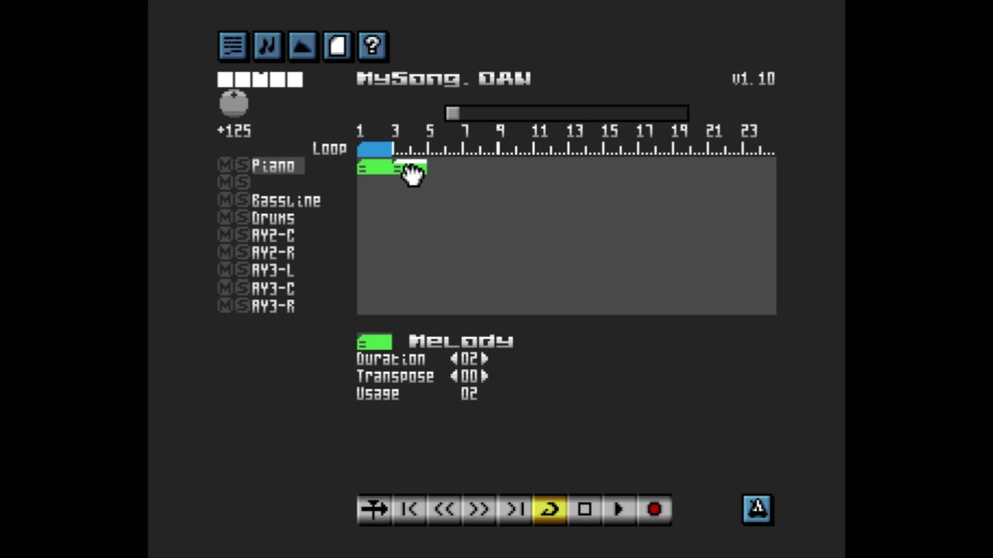
right_click(411, 173)
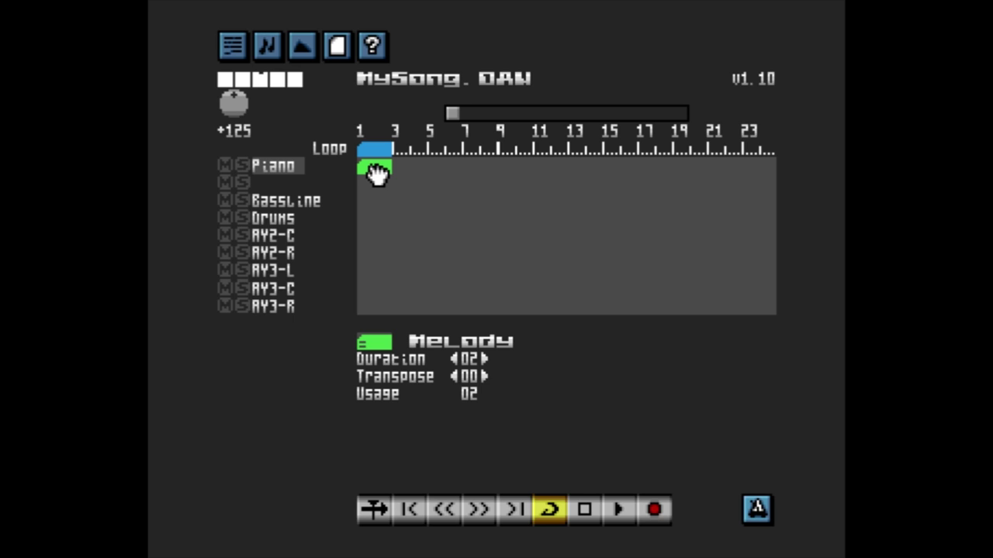
Place an independent copy of Melody at bar 3 of the Piano track, and set the loop range from bar 3 to bar 5.
mouse_move(378, 174)
drag(377, 168, 408, 168)
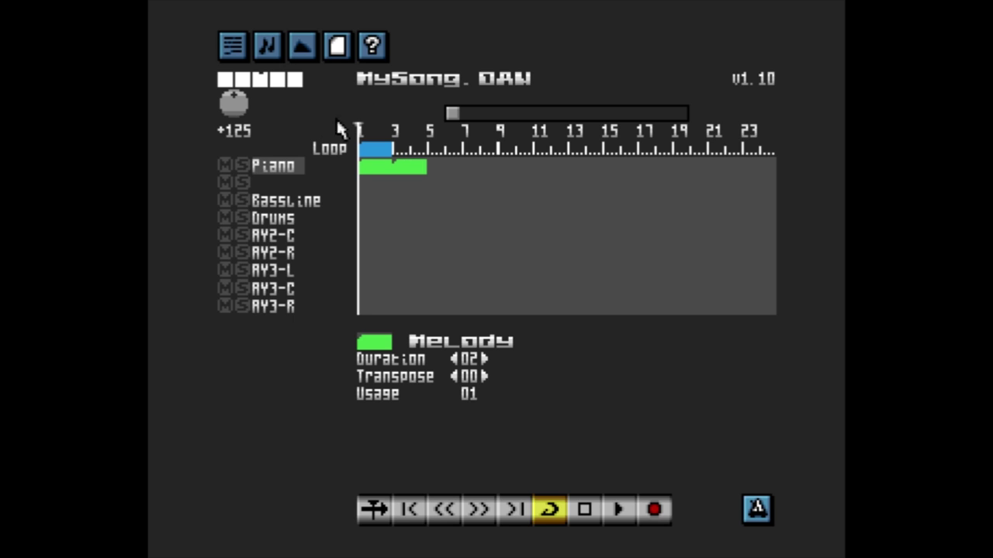
click(397, 152)
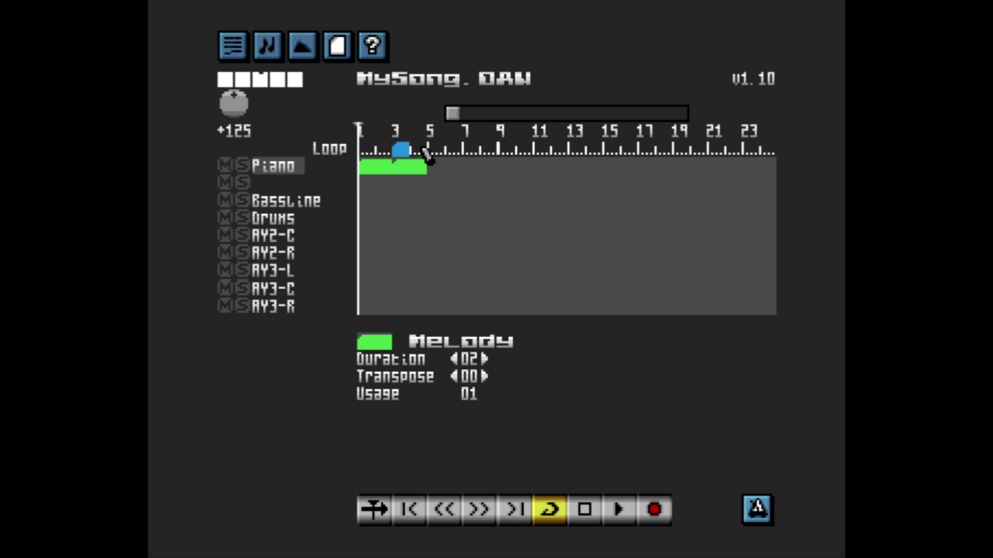
click(426, 152)
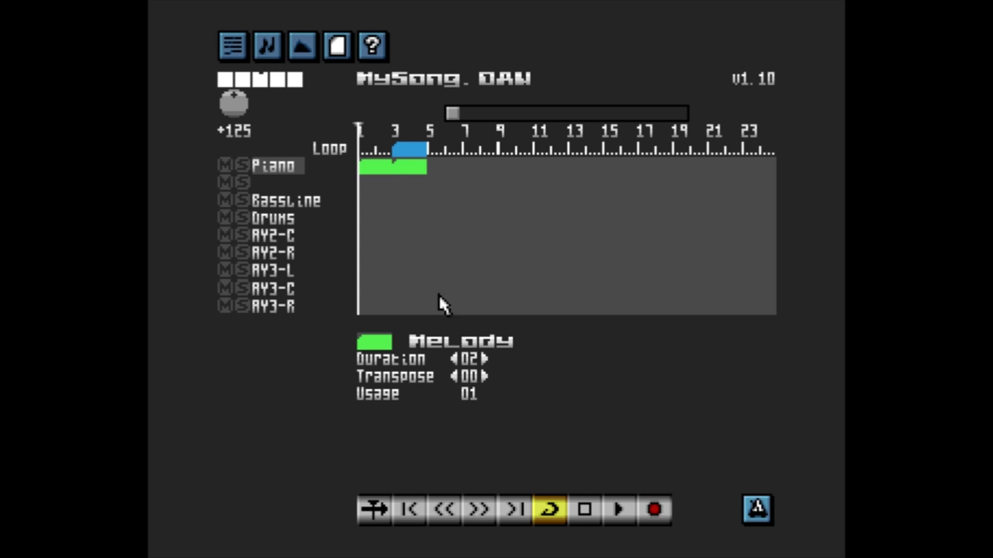
click(411, 510)
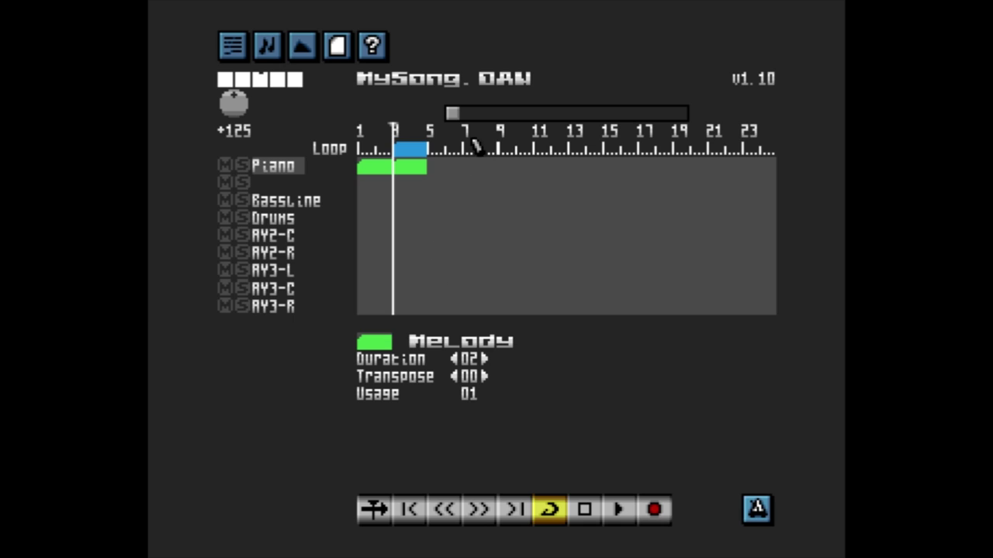
click(466, 144)
click(394, 133)
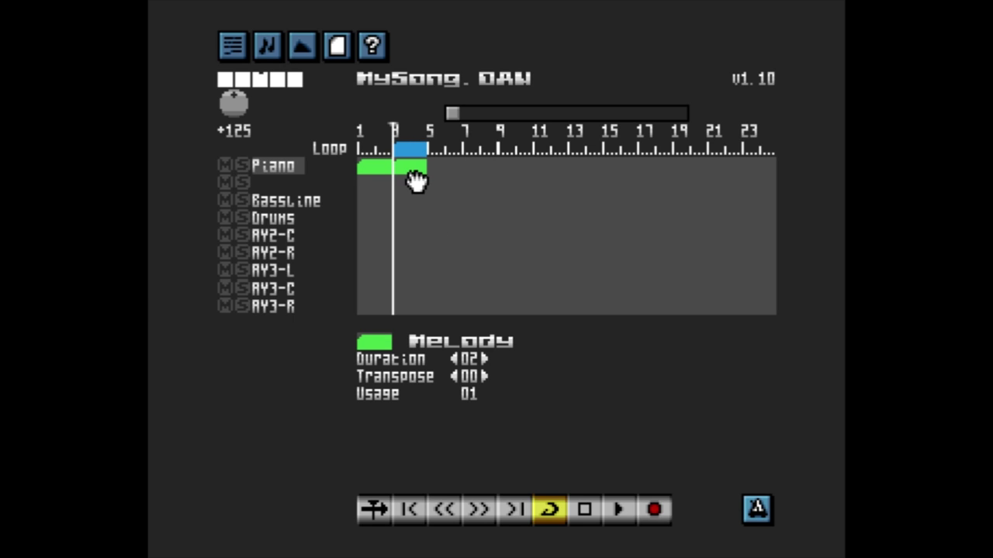
Open the Melody copy at bar 3 and raise its first three notes: two on the same pitch, the third two semitones lower.
double_click(414, 169)
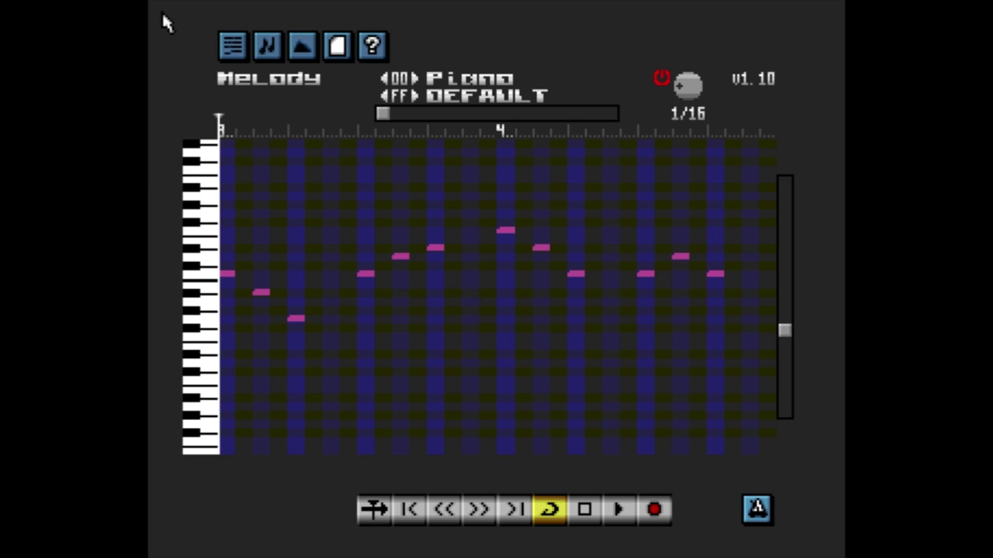
click(228, 273)
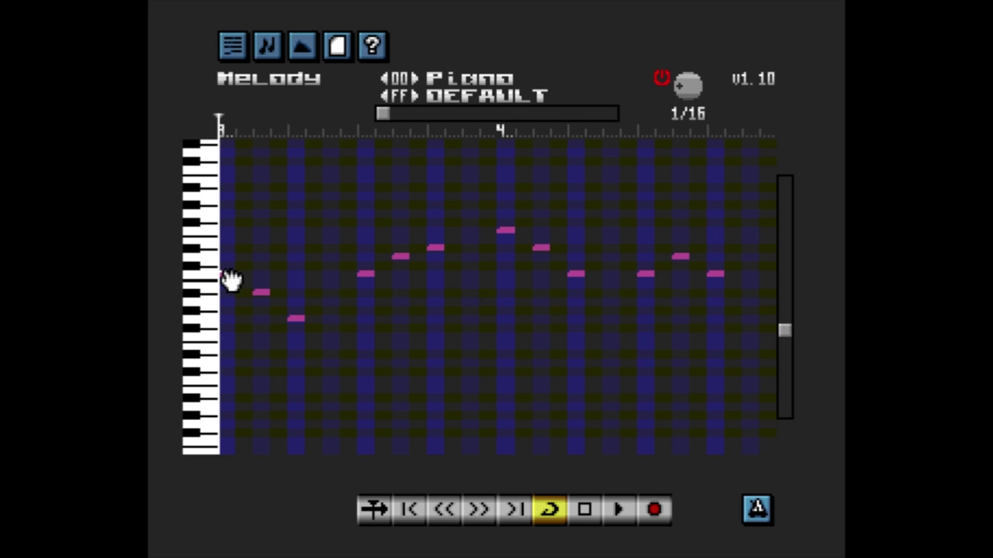
click(225, 273)
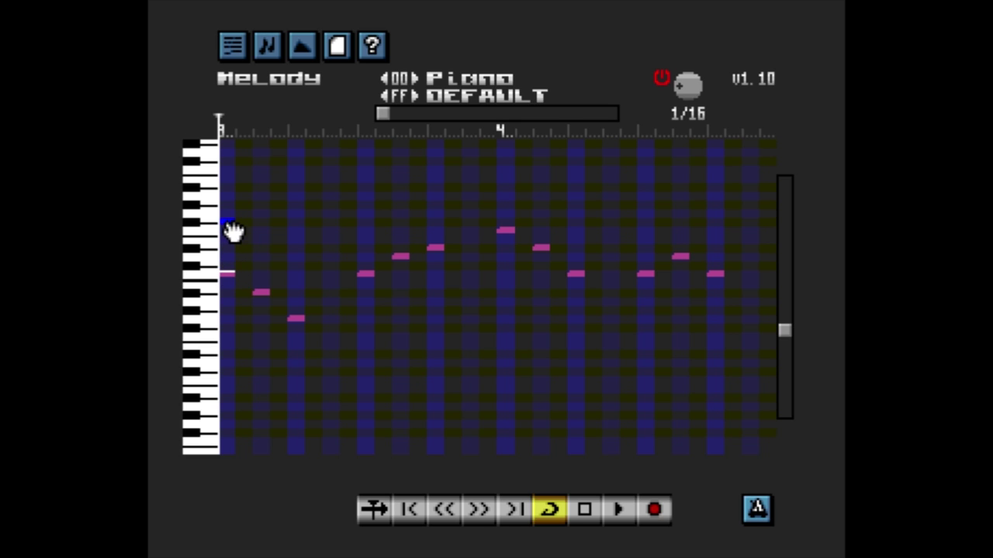
click(229, 212)
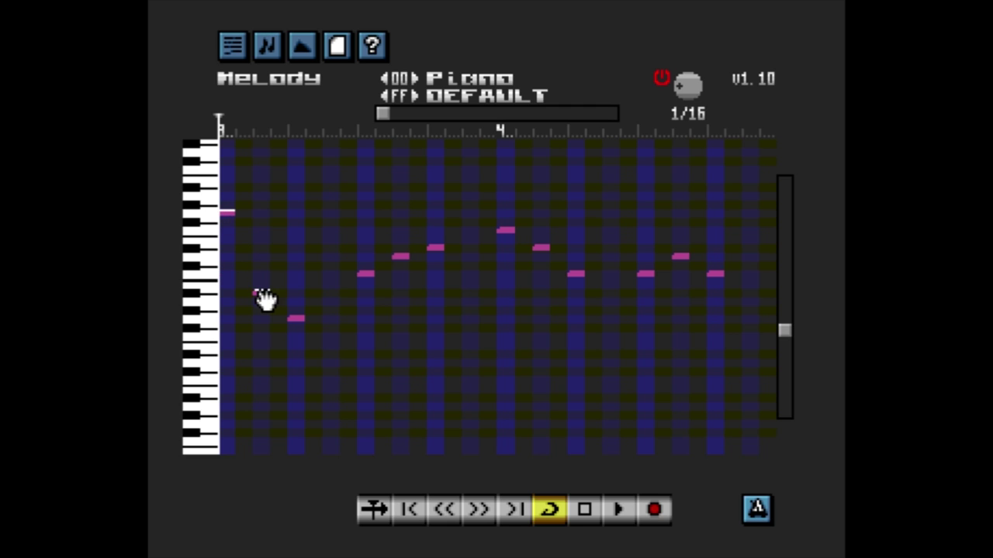
click(262, 213)
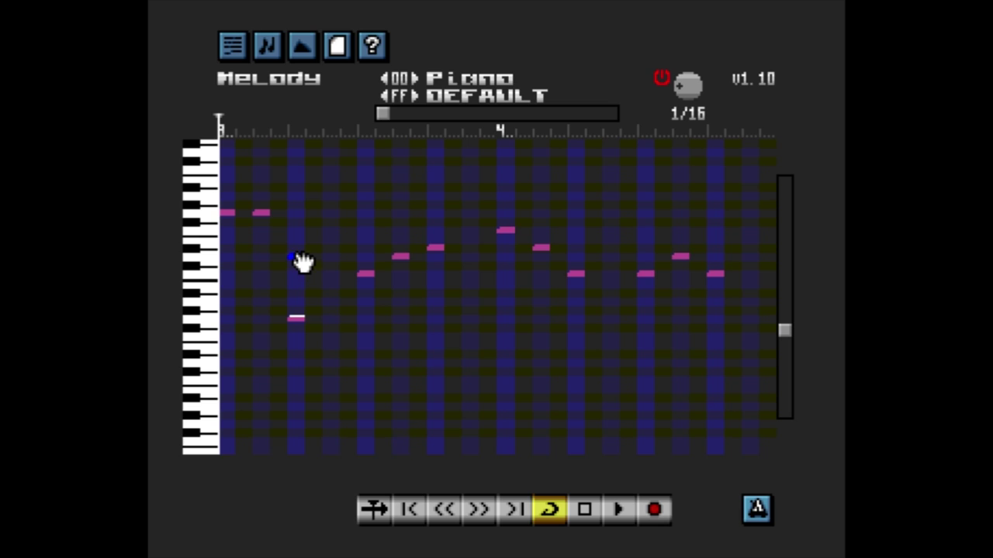
click(297, 231)
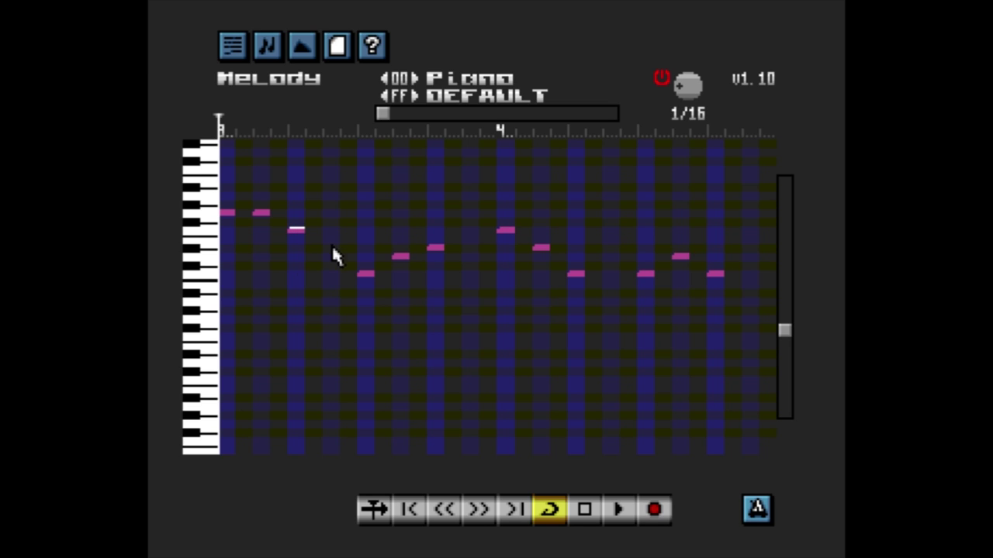
Raise bar 3's fourth and fifth notes to one shared pitch, and lower the sixth to a semitone below them.
click(368, 273)
click(369, 248)
click(401, 256)
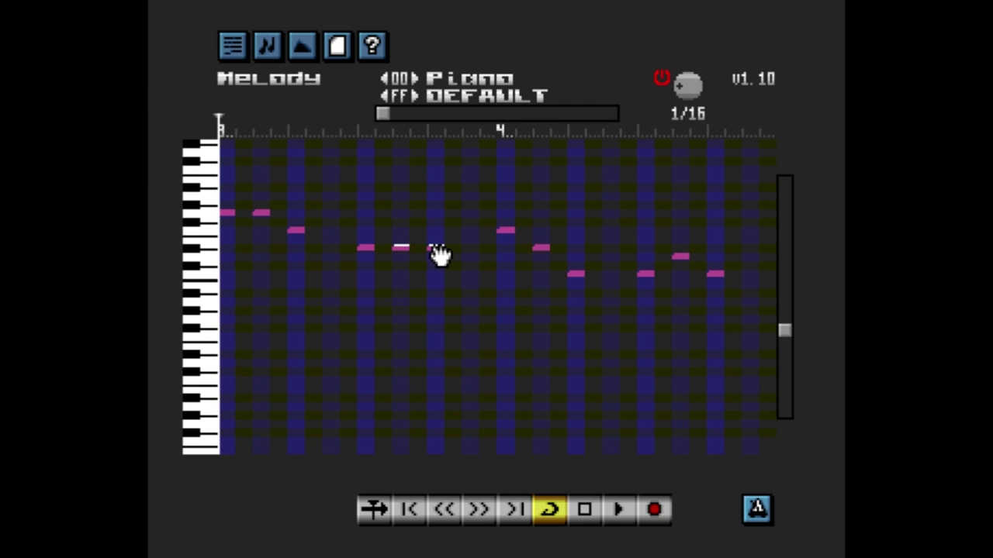
click(436, 257)
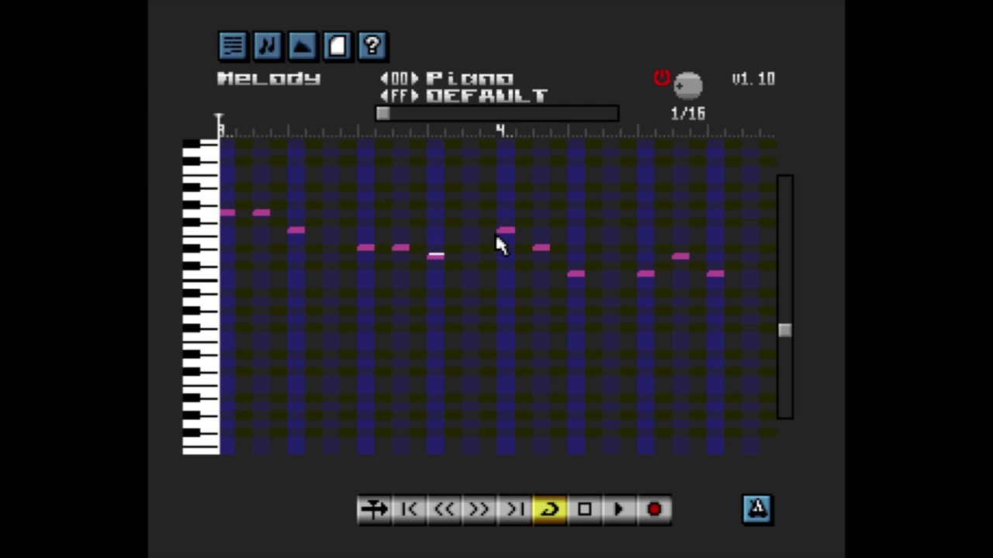
In bar 4, raise the second note to the first note's pitch, the third by three semitones, and the fourth to the fifth's pitch.
click(506, 233)
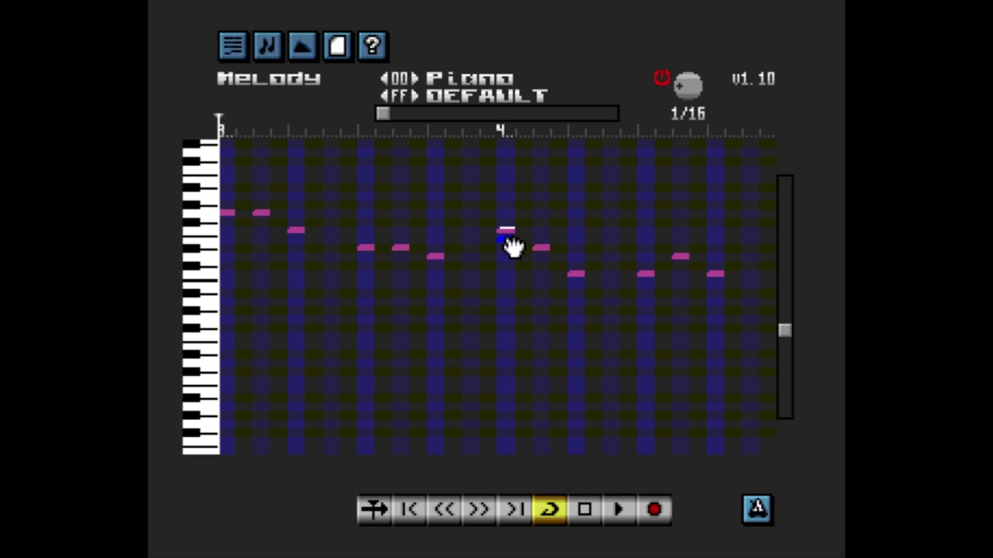
drag(543, 249, 543, 233)
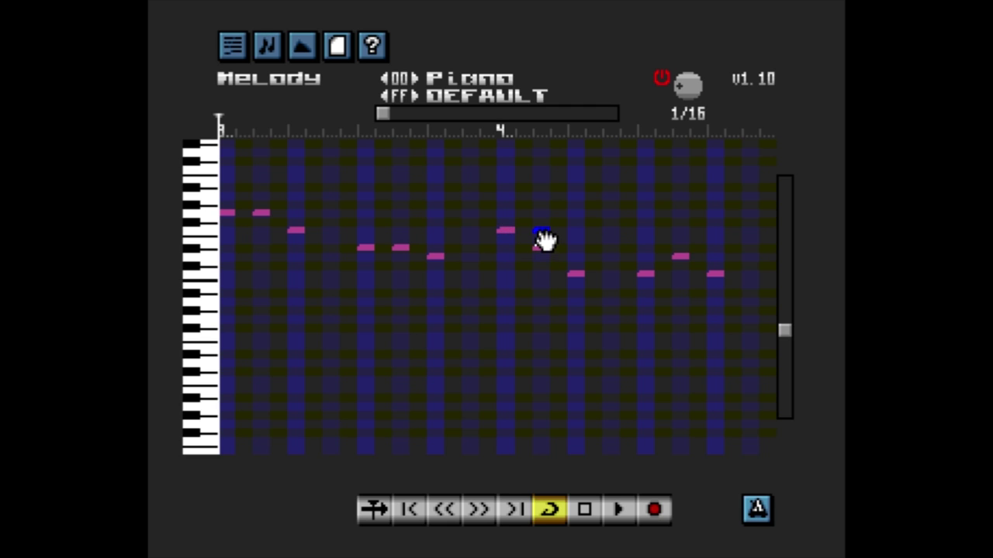
click(576, 273)
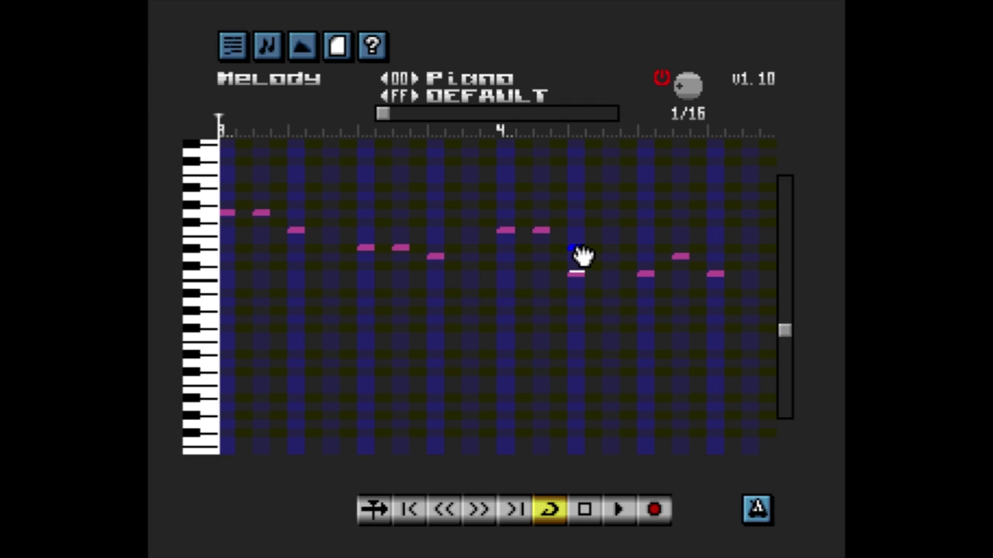
drag(576, 250, 577, 249)
drag(642, 273, 647, 258)
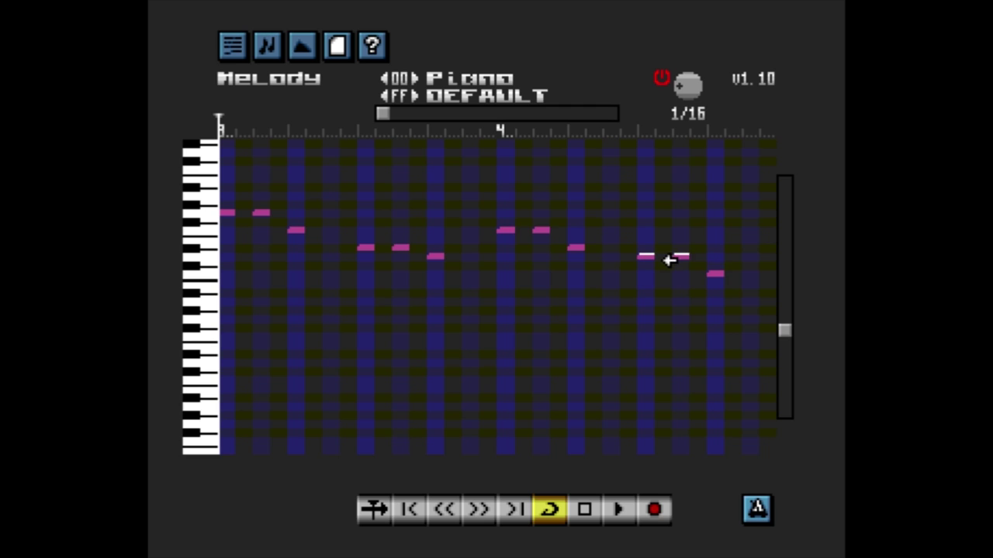
click(715, 275)
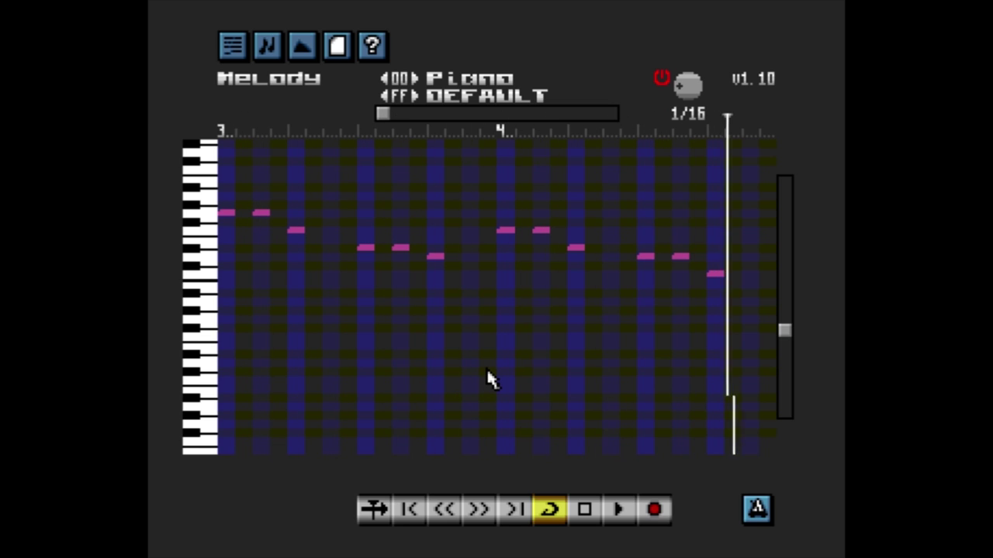
click(409, 509)
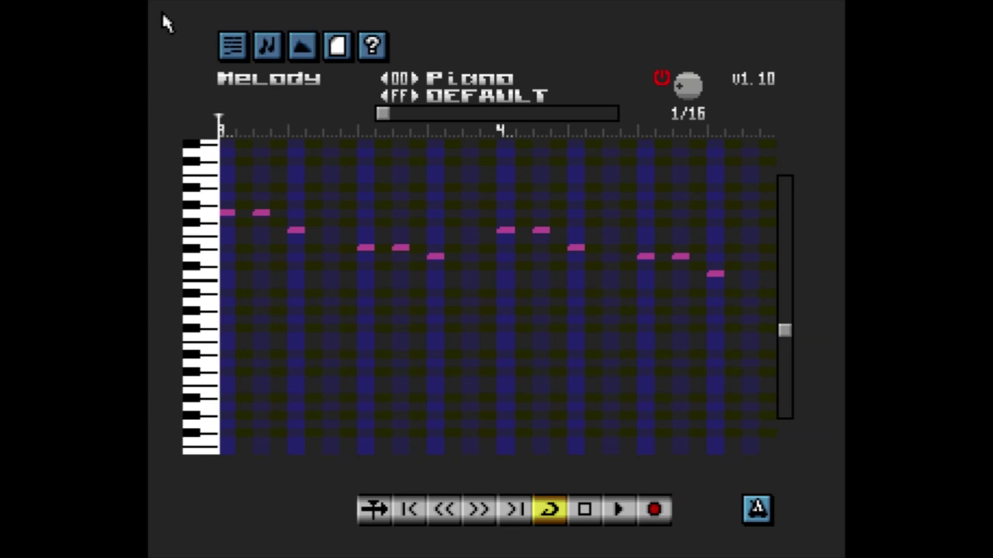
Return to the song arrangement, turn looping off, and play the Piano track from bar 1.
click(232, 45)
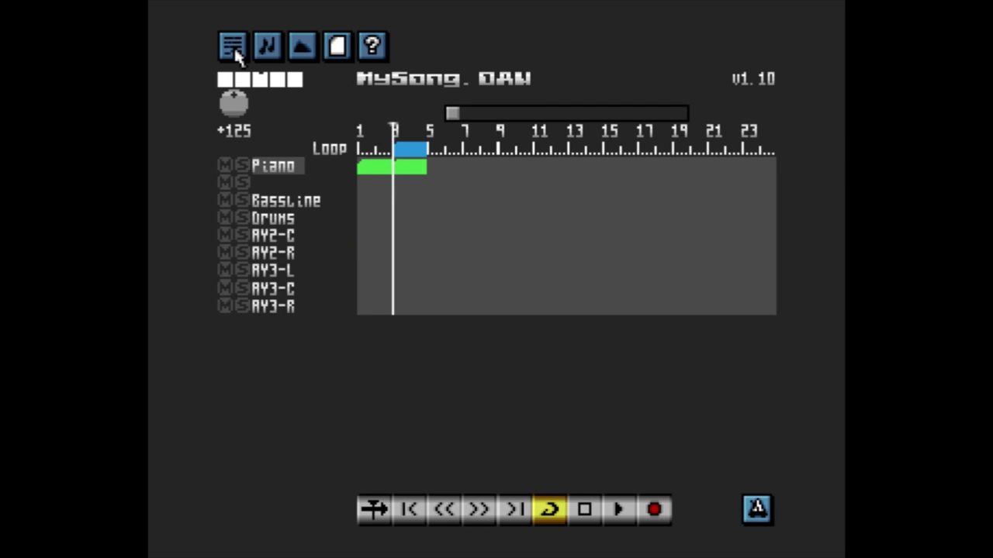
click(546, 513)
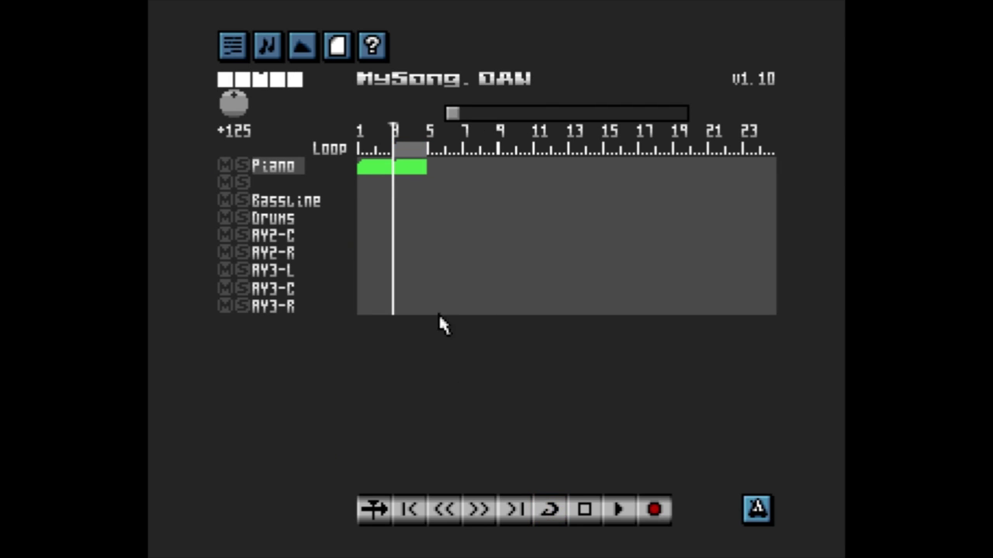
click(358, 126)
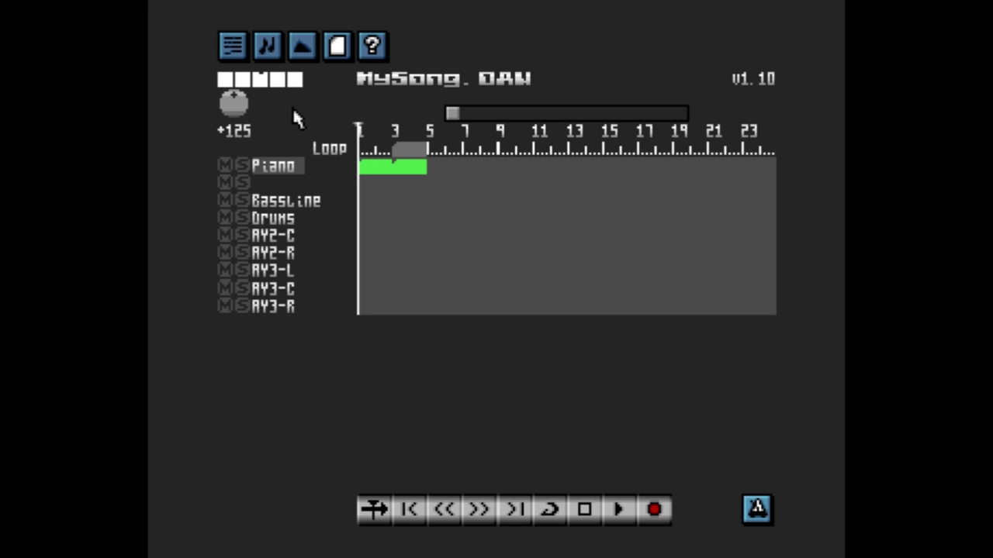
key(space)
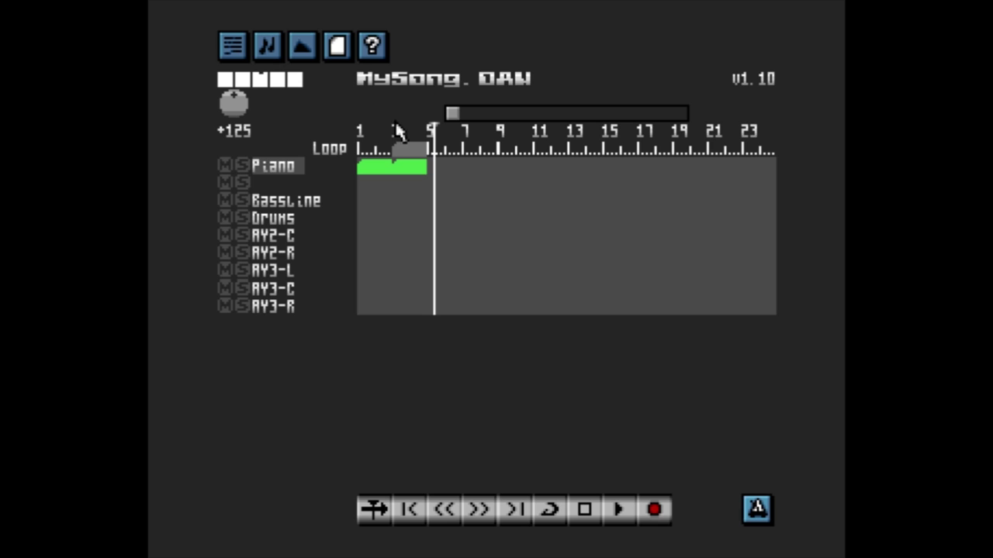
click(362, 131)
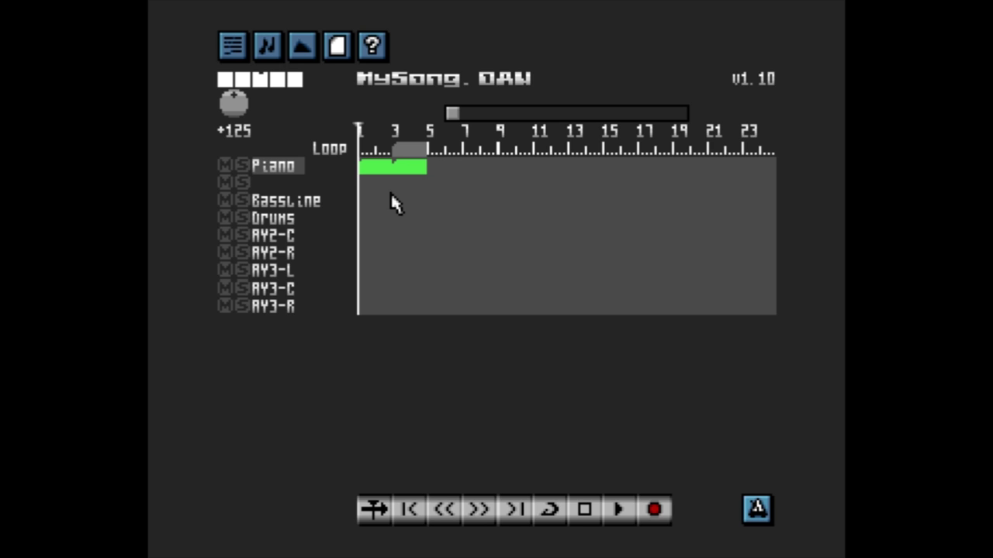
Place linked copies of both Melody sequences at bar 5 of the Piano track, and play the song from bar 1.
drag(380, 164, 432, 188)
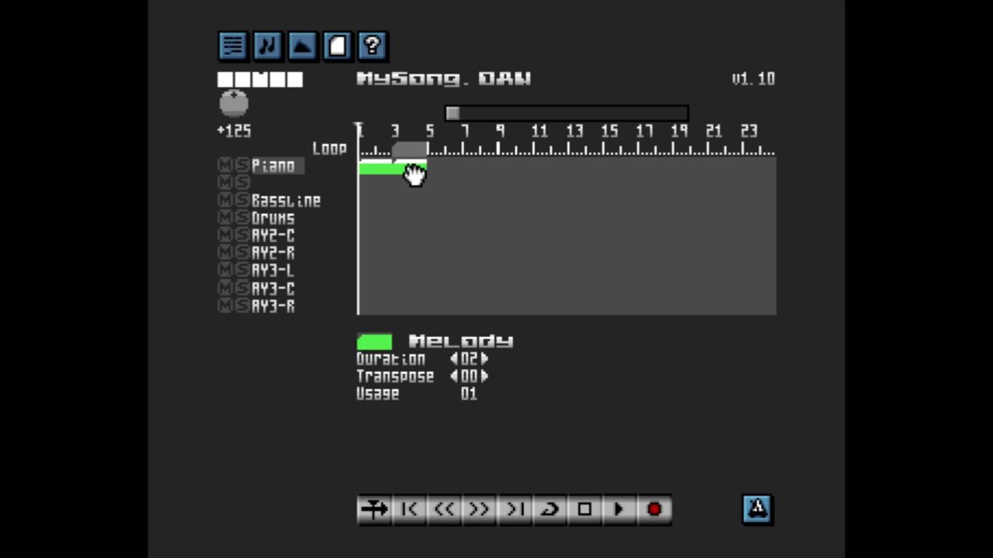
mouse_move(412, 173)
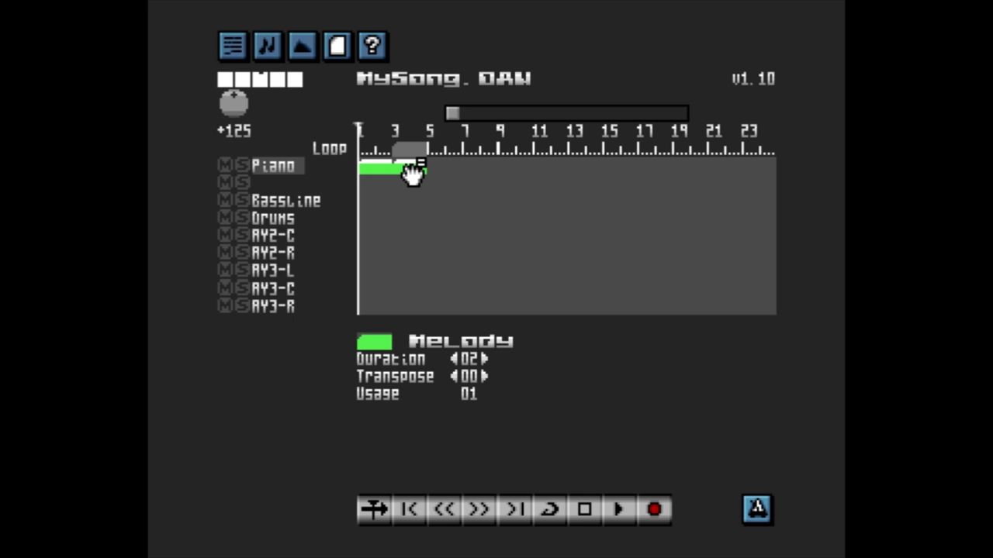
drag(412, 174, 474, 169)
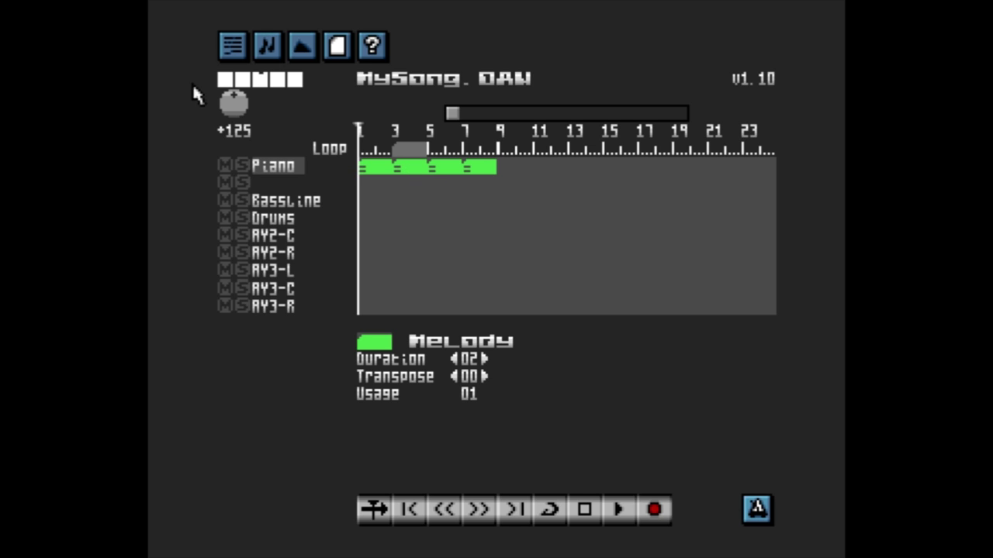
key(space)
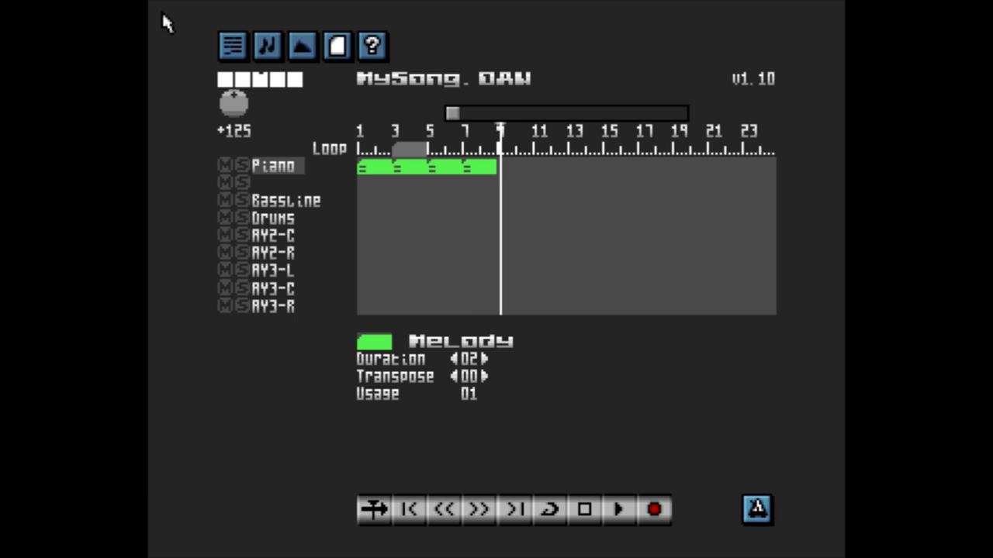
click(361, 134)
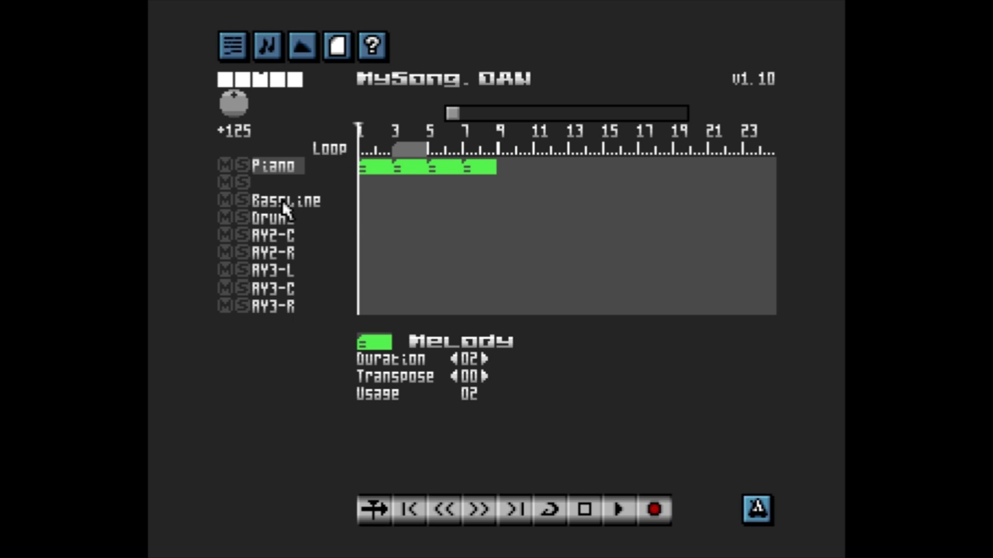
Create a two-bar sequence at bar 1 of the Bassline track, and turn looping on from bar 1 to bar 3.
click(370, 203)
click(366, 151)
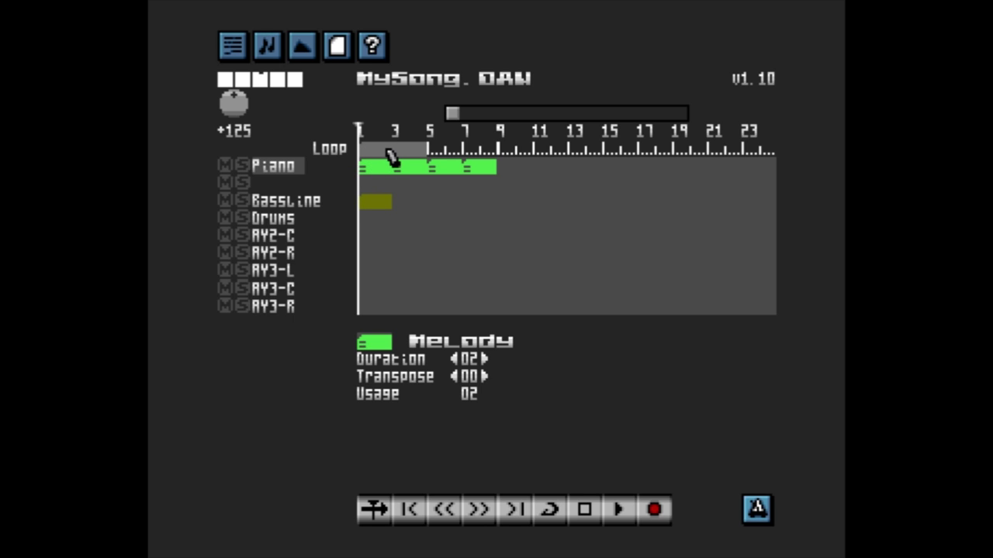
click(392, 151)
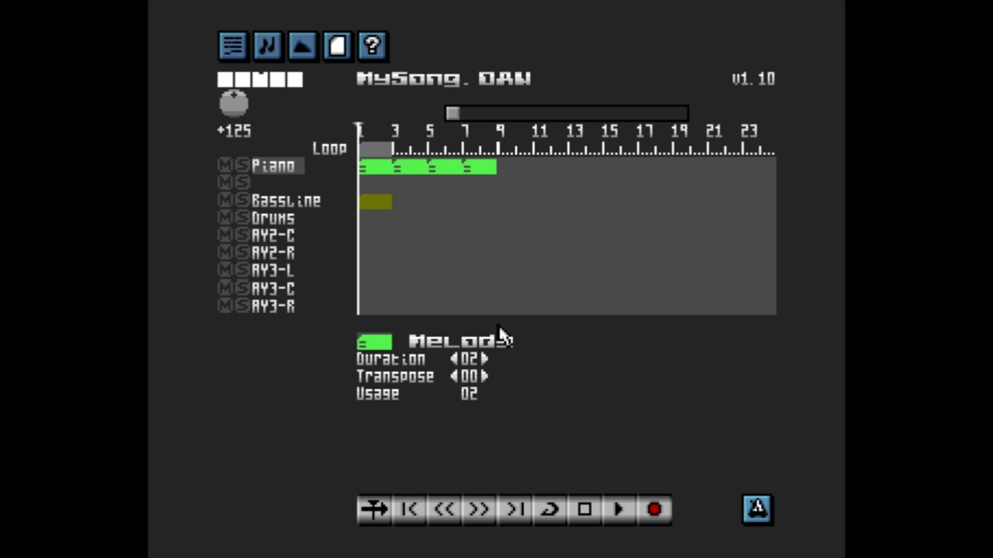
click(548, 512)
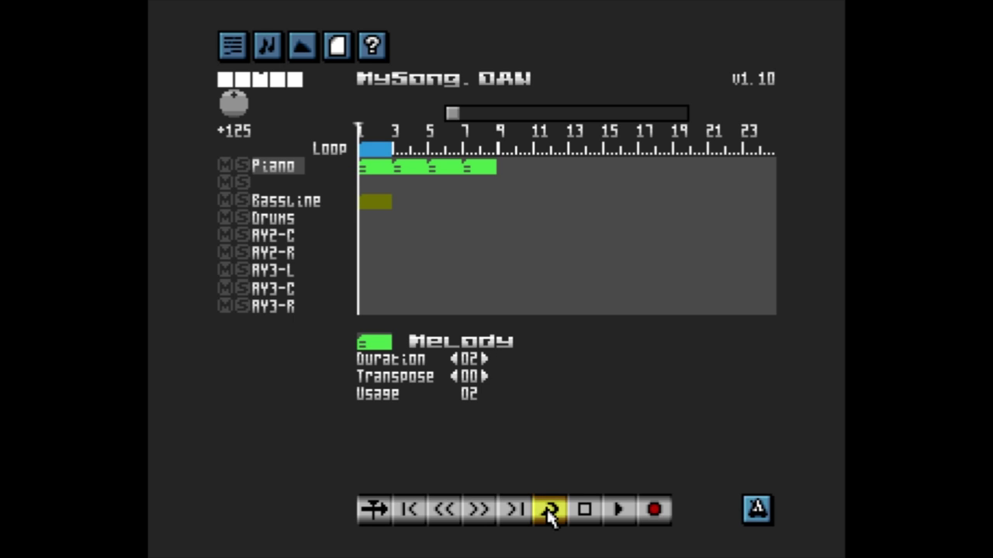
Rename the new Bassline sequence as Bass.
click(382, 205)
click(467, 348)
key(BackSpace)
key(BackSpace)
key(BackSpace)
key(BackSpace)
key(BackSpace)
key(BackSpace)
key(BackSpace)
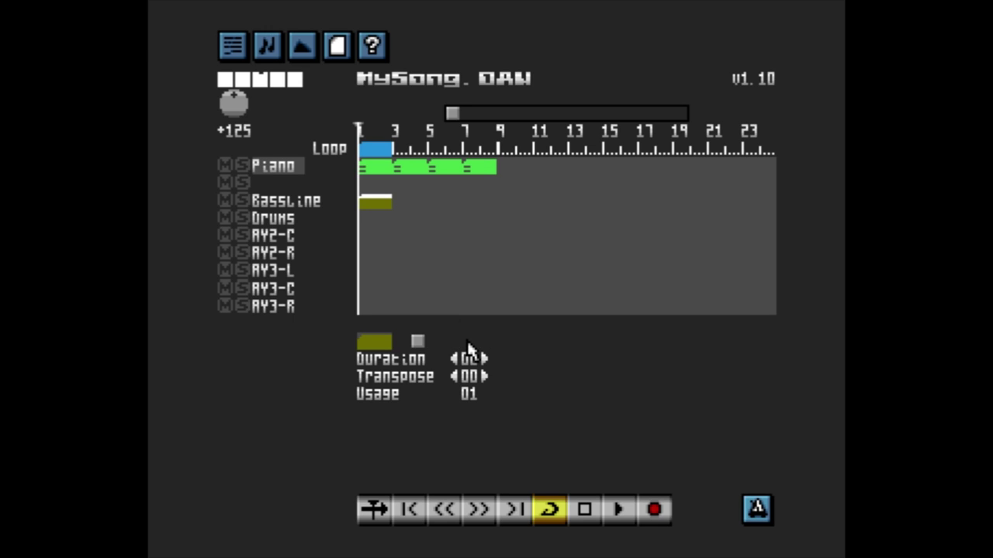
text(Bass)
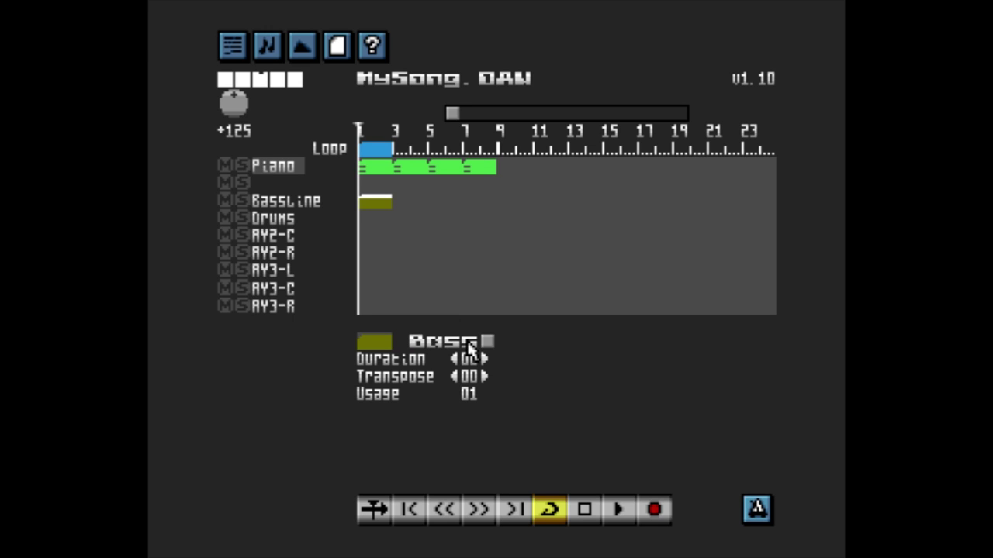
Open the Bass sequence for note editing, assign it patch 01 Bass, and play the loop.
double_click(381, 211)
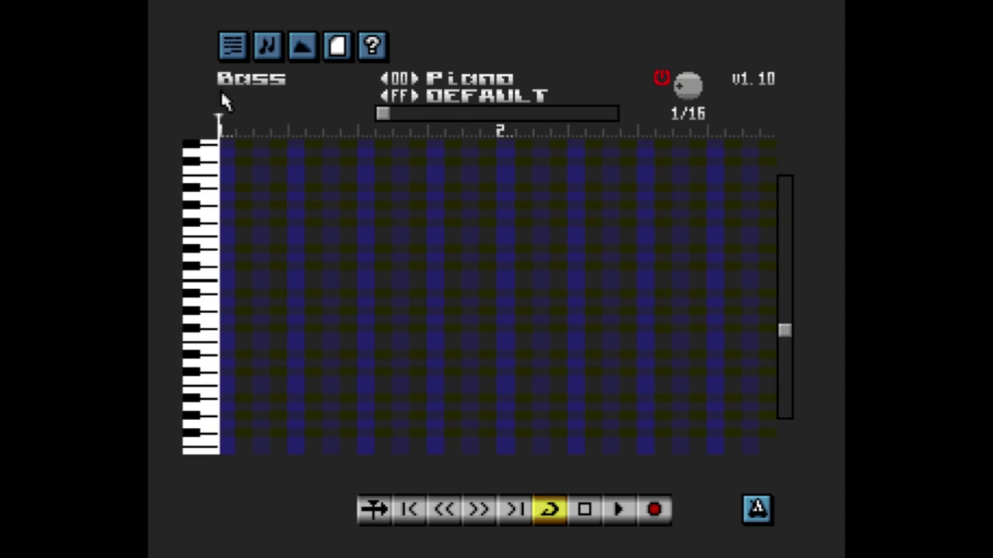
click(416, 78)
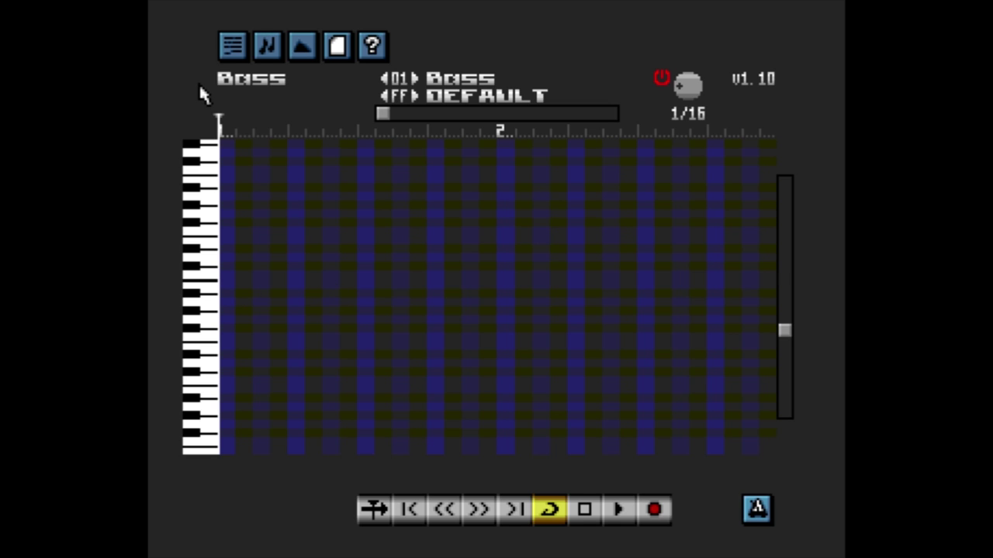
key(space)
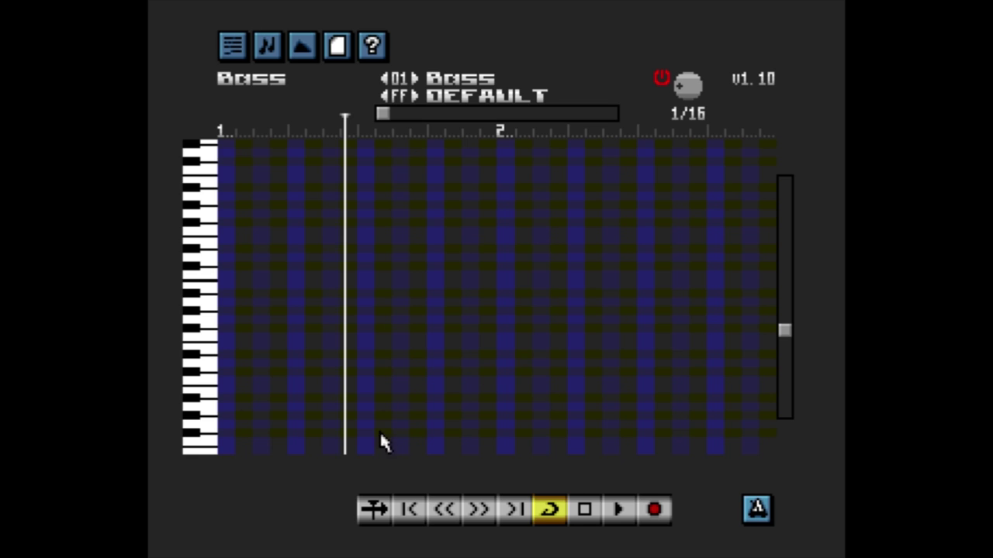
click(408, 509)
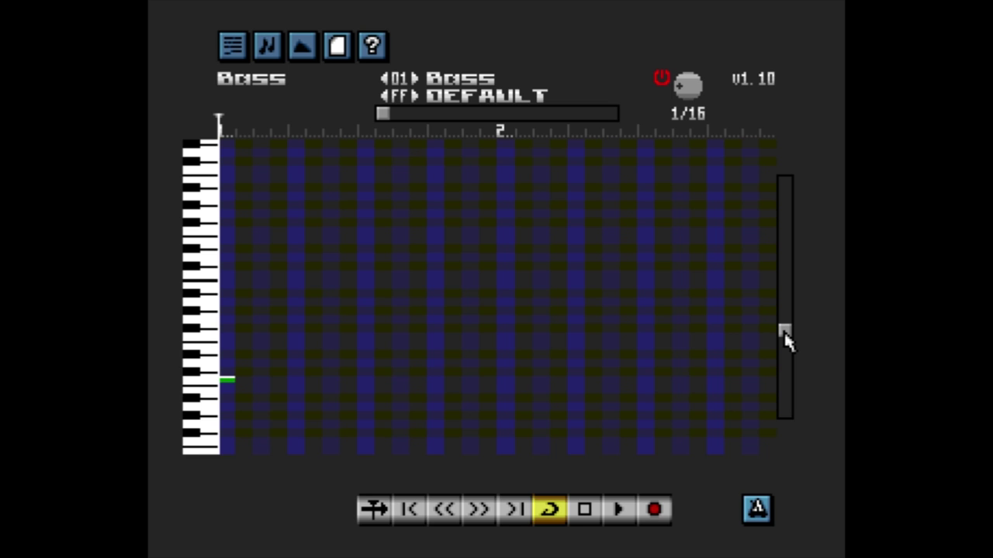
Place three low notes in bar 1 at sixteenths 1, 7 and 9, with the middle one two semitones below the other two.
drag(784, 331, 788, 372)
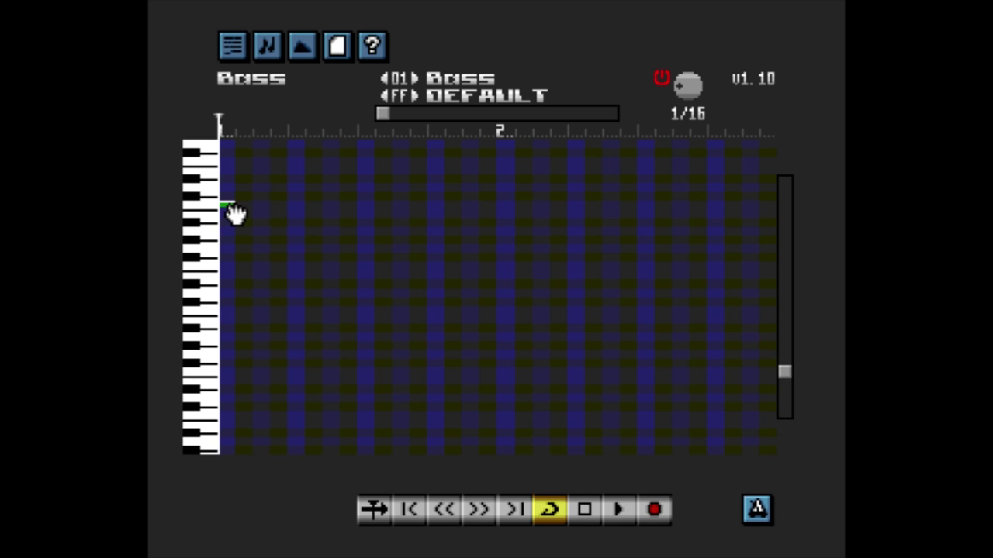
click(232, 312)
click(329, 327)
click(365, 311)
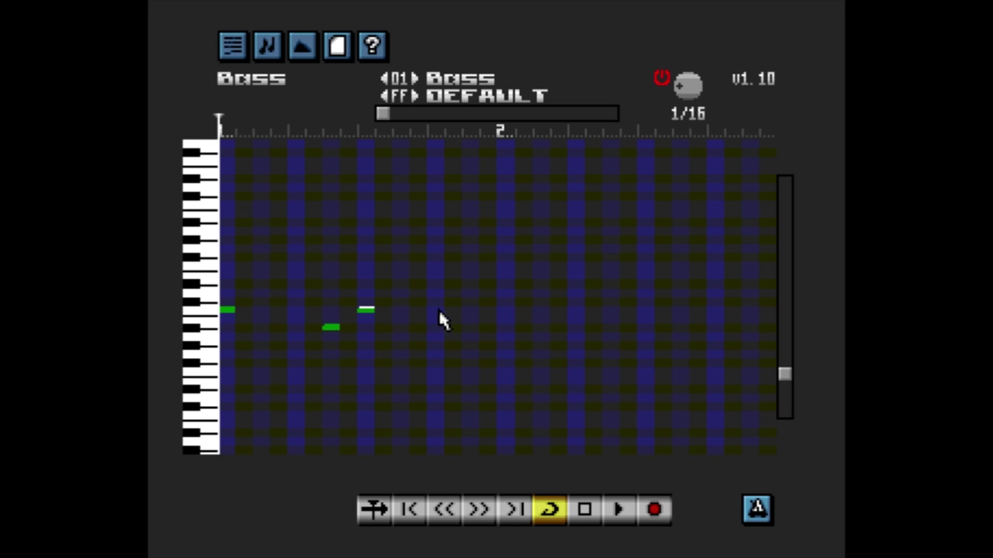
Add five notes in bar 2 at sixteenths 1, 2, 4, 8 and 10: second three semitones below the first, last two semitones above it.
click(505, 318)
click(508, 327)
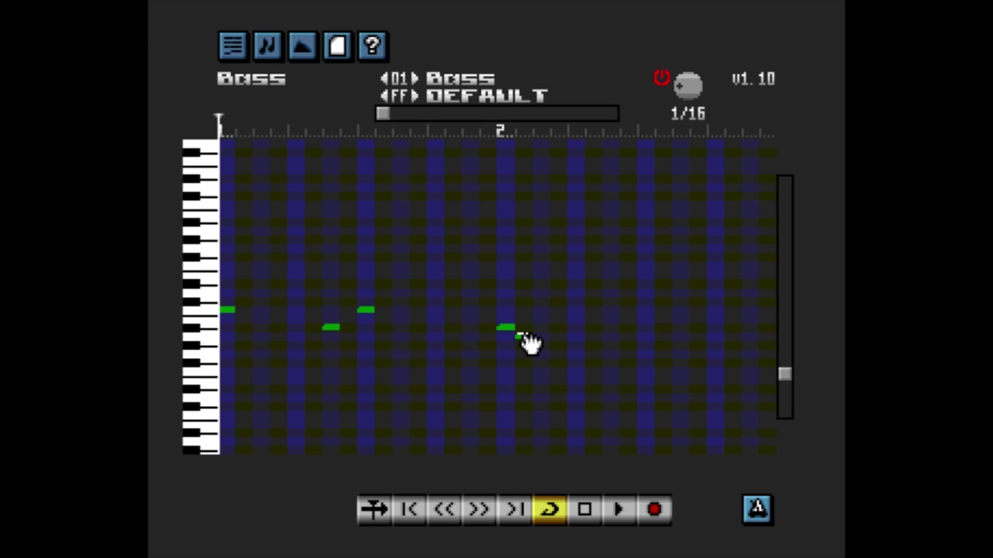
click(524, 338)
drag(523, 341, 523, 353)
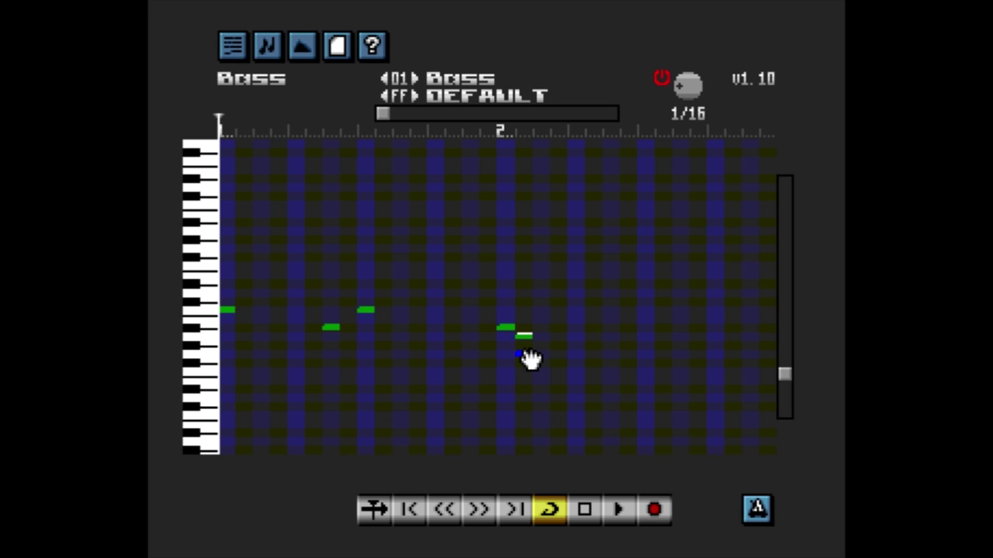
click(558, 328)
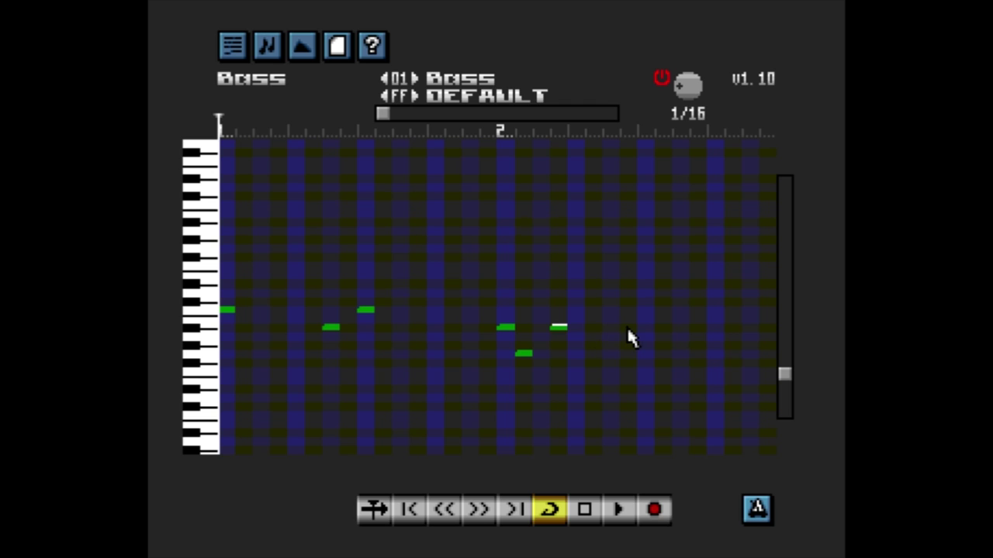
click(628, 328)
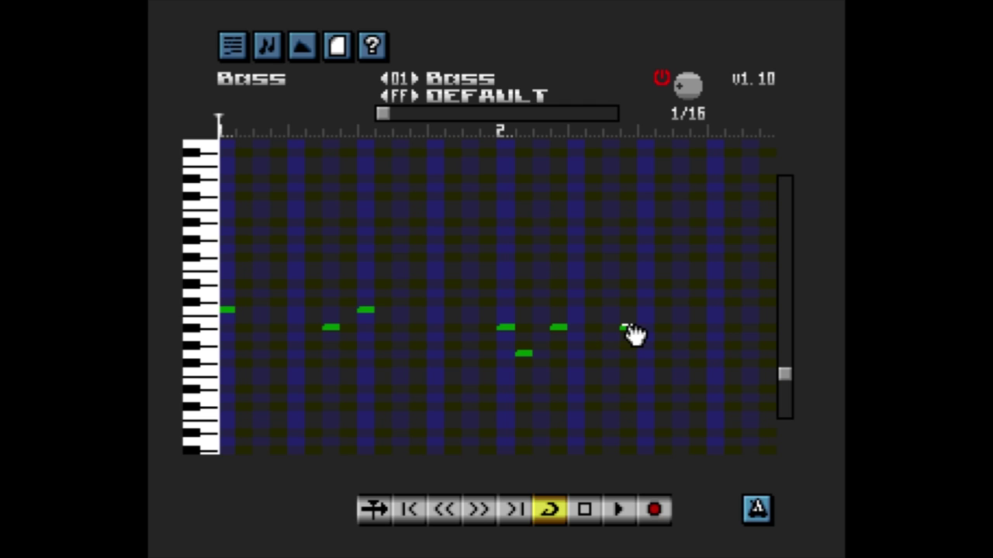
click(664, 310)
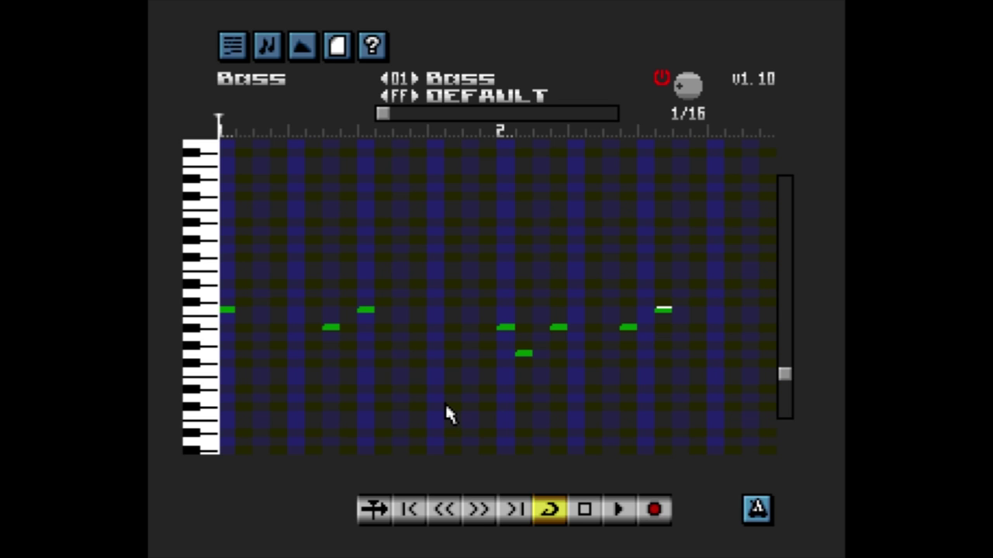
Play the bassline, and shift the last two notes of bar 2 one sixteenth earlier.
key(space)
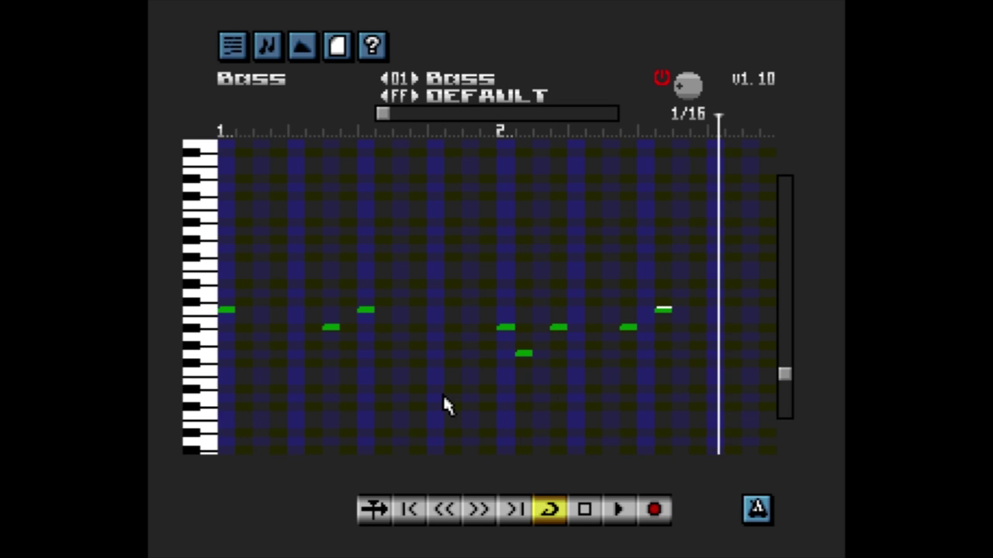
drag(675, 357, 605, 289)
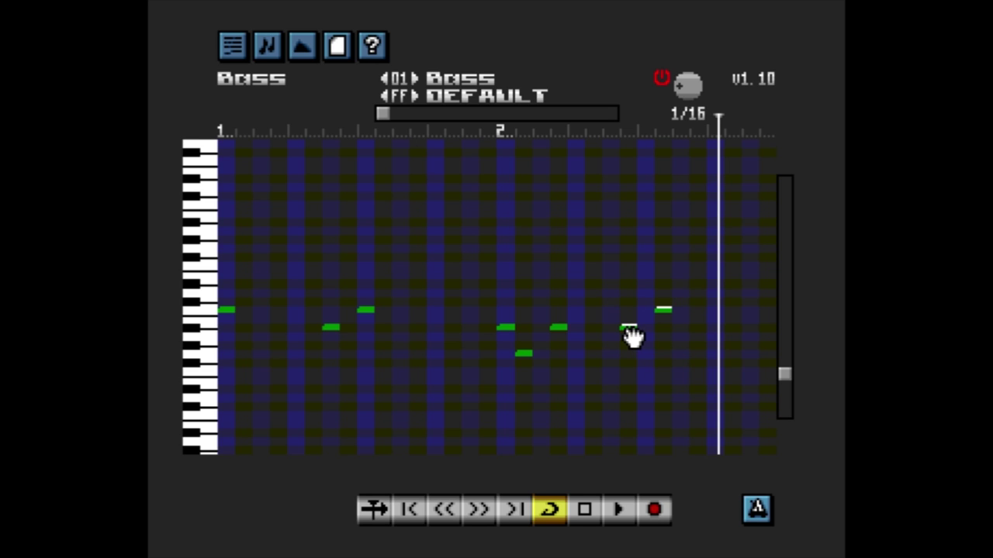
drag(632, 336, 616, 333)
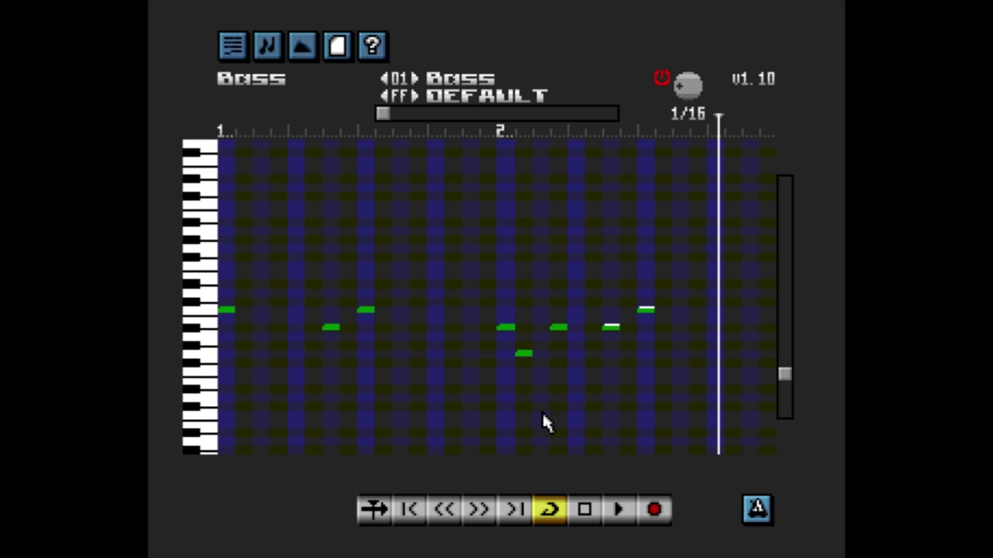
Play the two-bar bassline from its start, and stop playback.
click(422, 506)
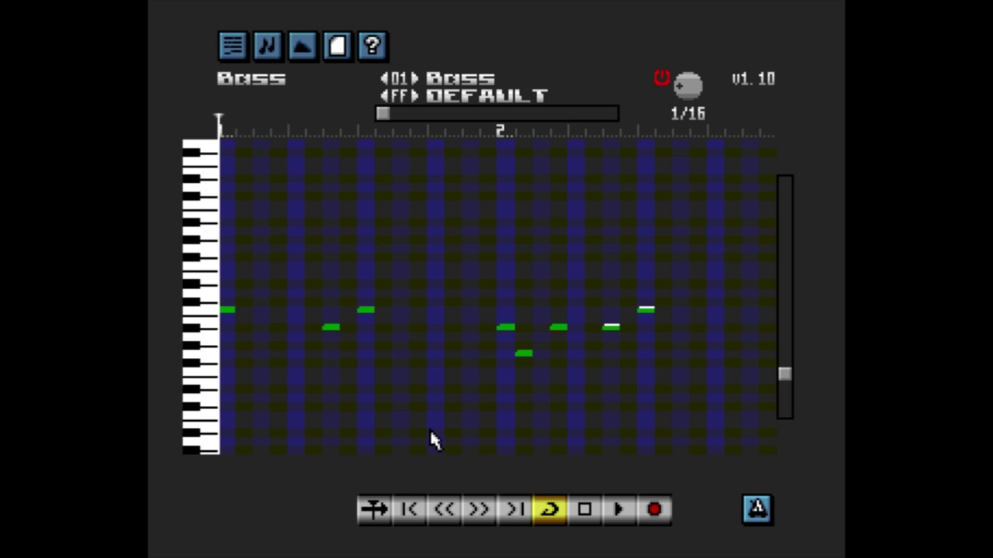
key(space)
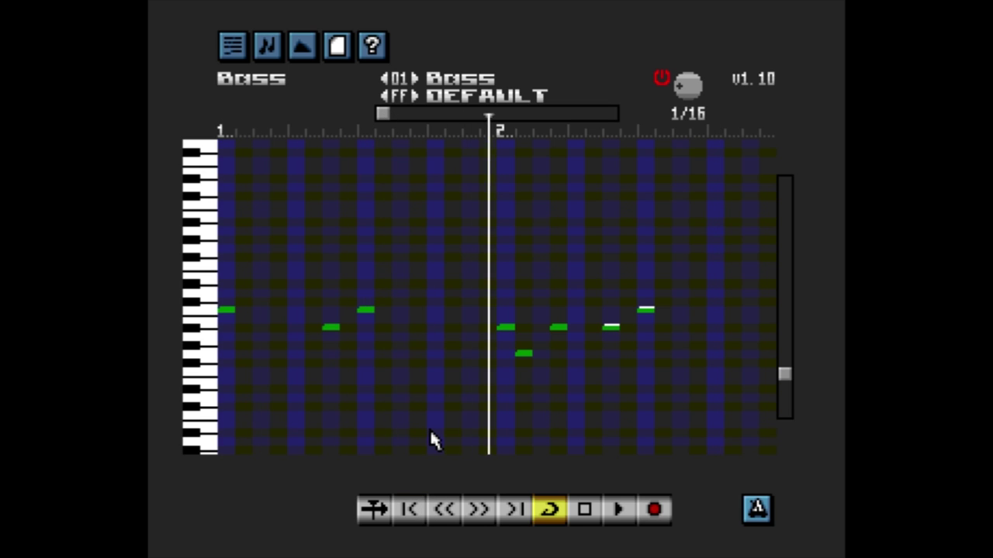
click(430, 438)
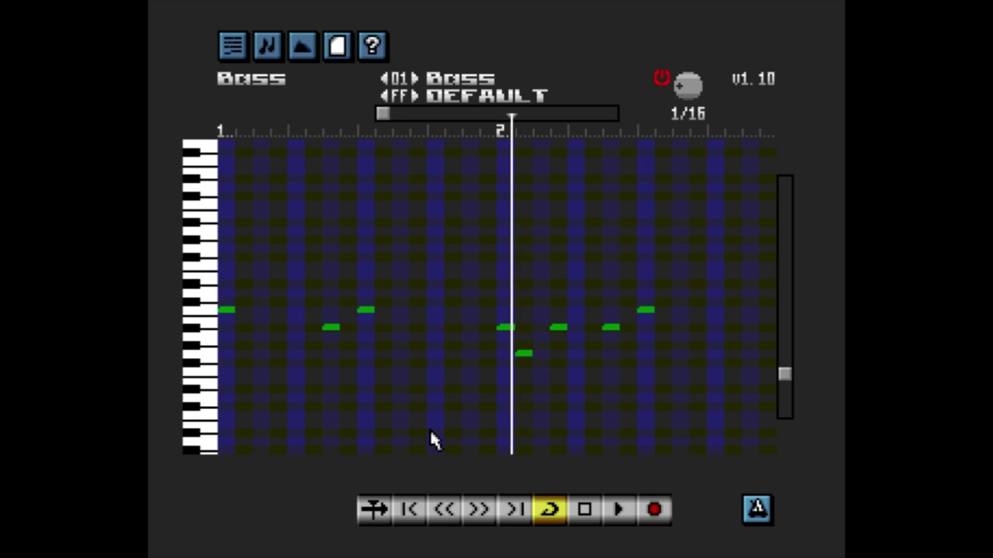
click(590, 512)
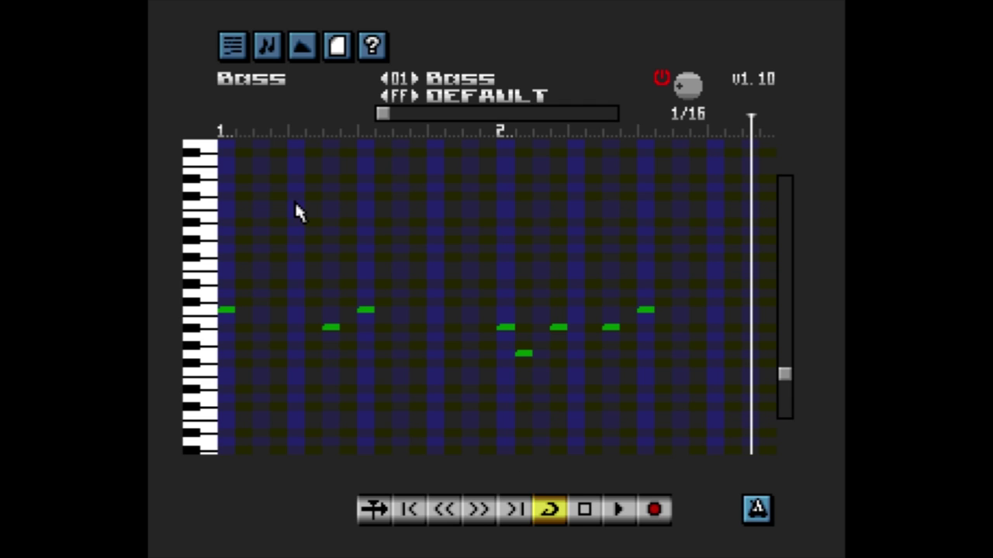
Return to the song arrangement, and turn looping off with the playhead at bar 1.
click(231, 50)
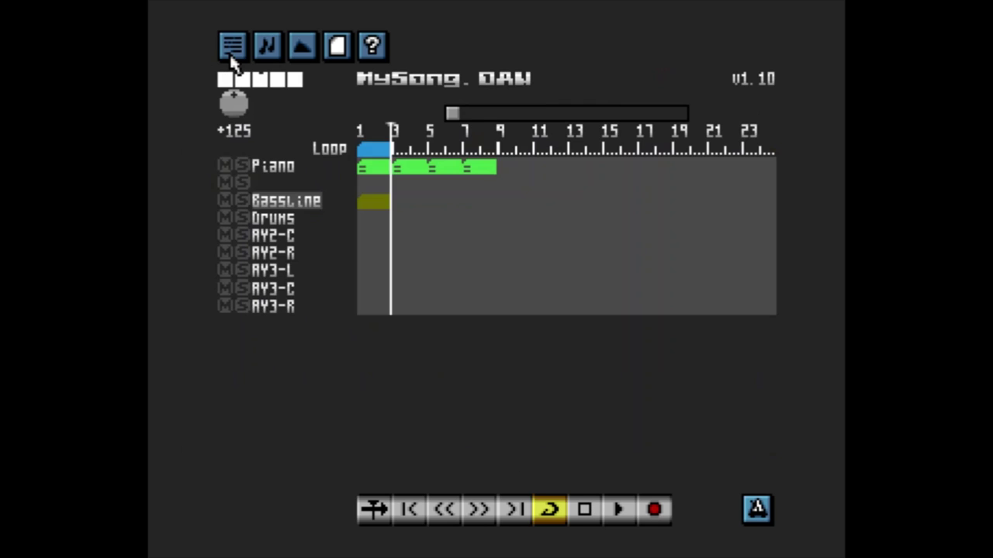
click(419, 509)
click(549, 510)
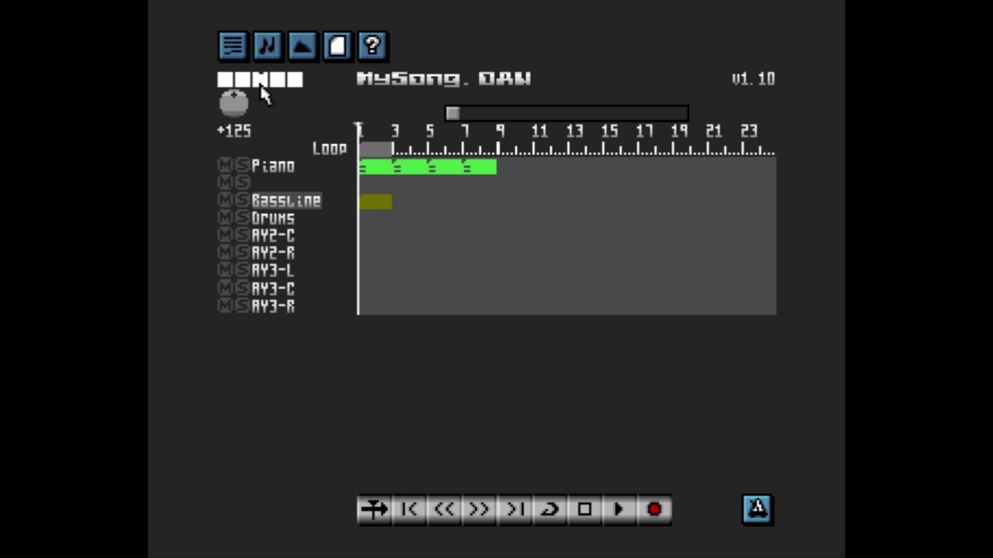
Fill the Bassline track through bar 8 with linked copies of the Bass sequence, and play the song.
click(384, 211)
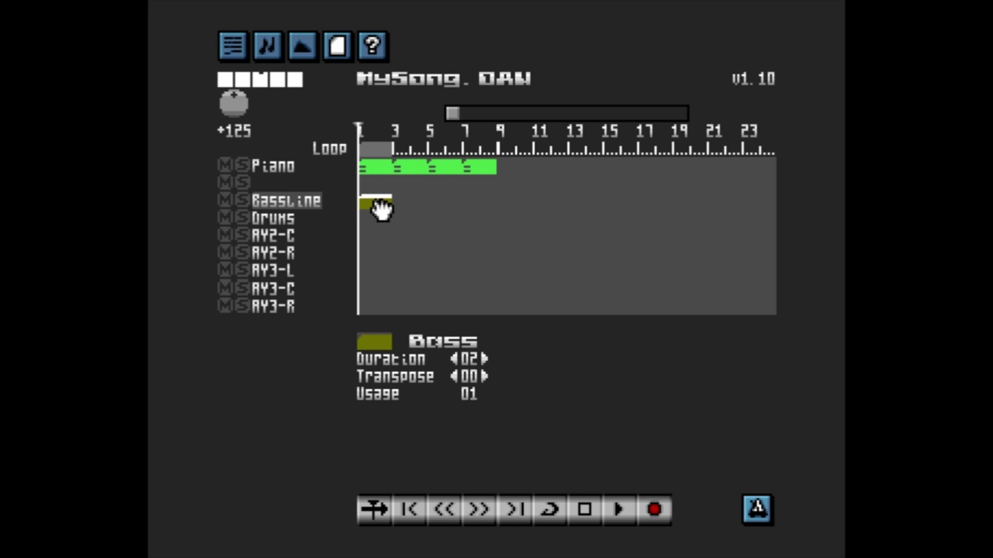
mouse_move(382, 209)
drag(382, 210, 426, 210)
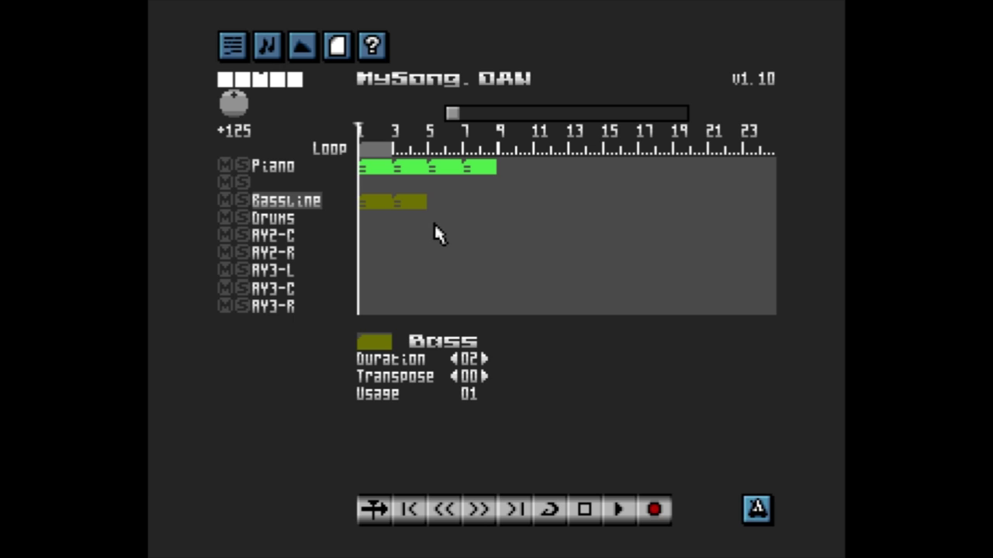
click(382, 205)
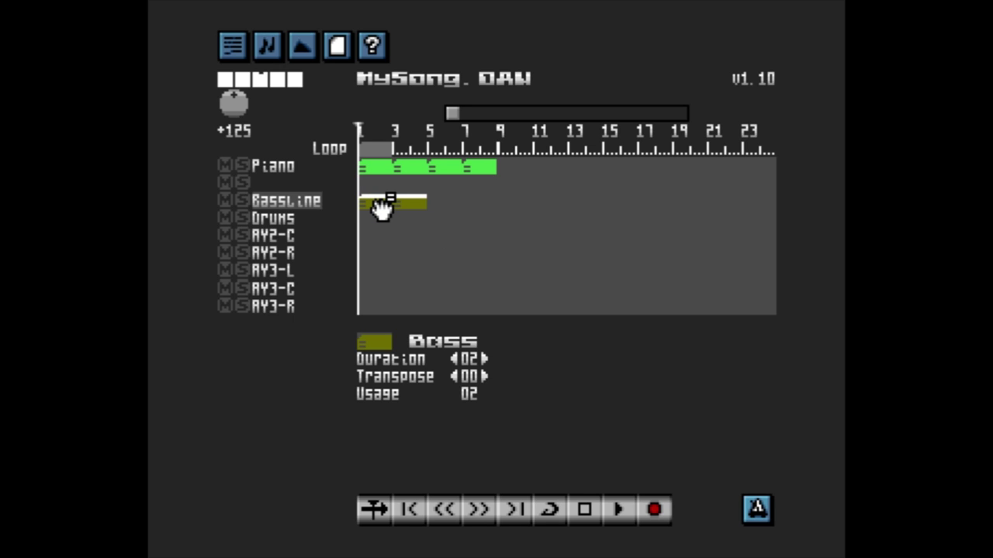
drag(382, 205, 458, 208)
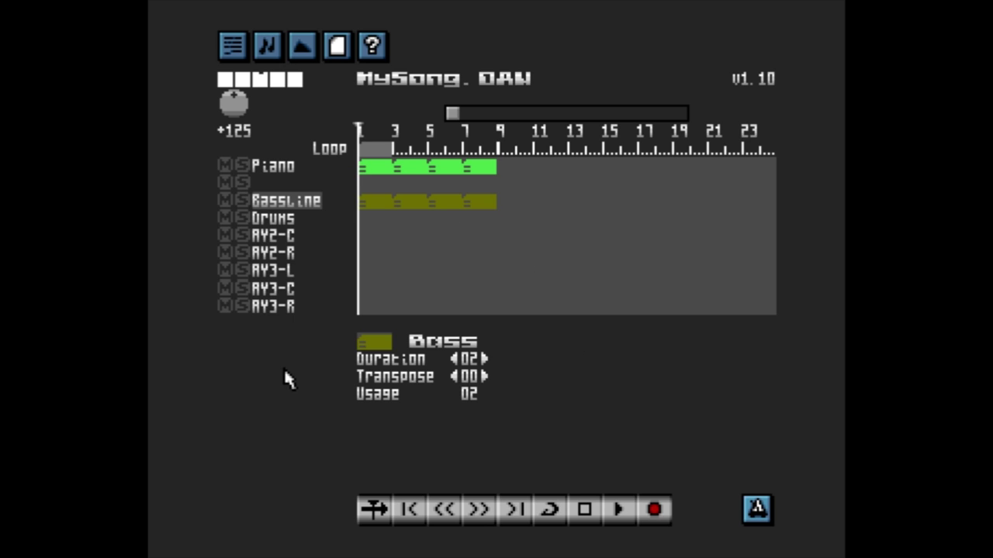
key(space)
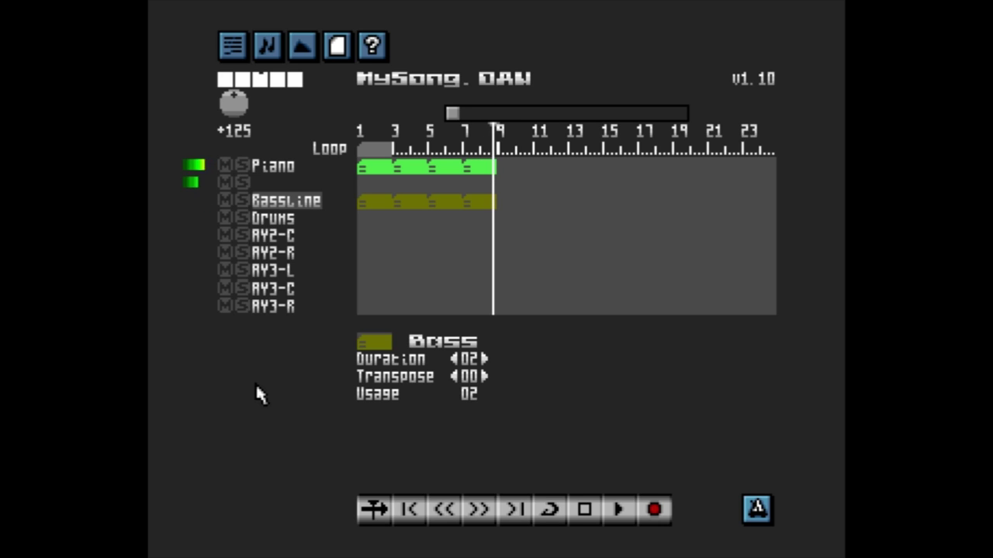
click(361, 138)
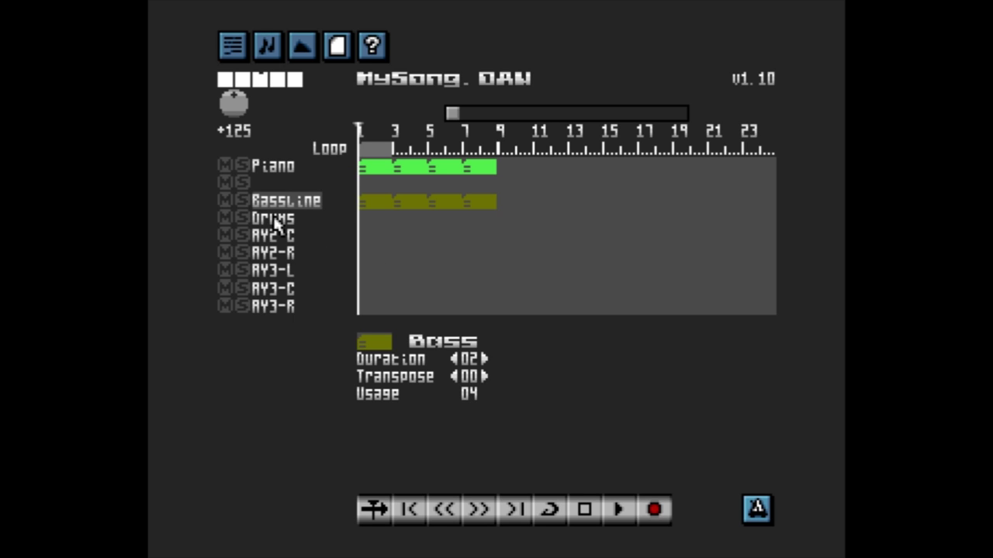
Create a two-bar sequence at bar 1 of the Drums track and name it Beats.
click(370, 223)
click(373, 225)
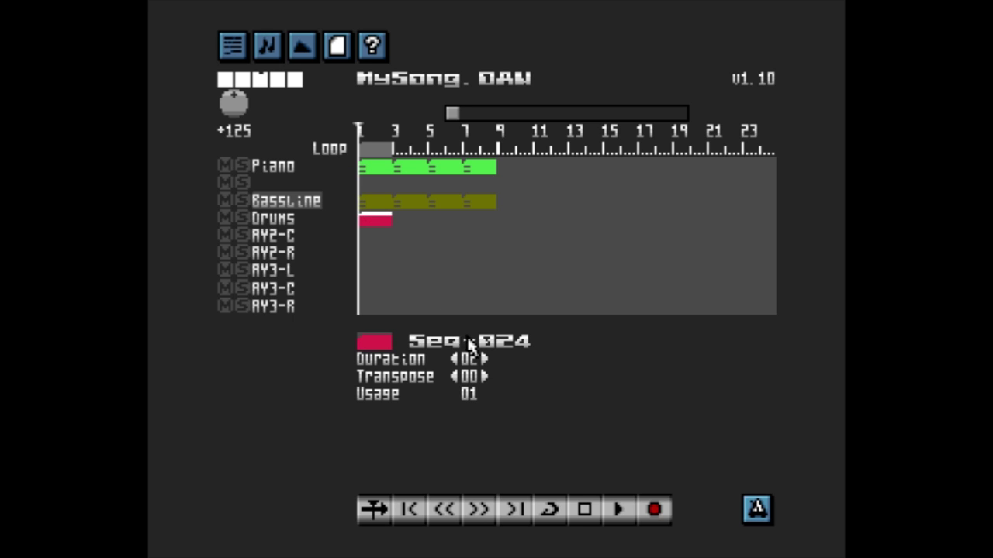
click(470, 341)
key(BackSpace)
key(BackSpace)
key(BackSpace)
key(BackSpace)
key(BackSpace)
key(BackSpace)
key(BackSpace)
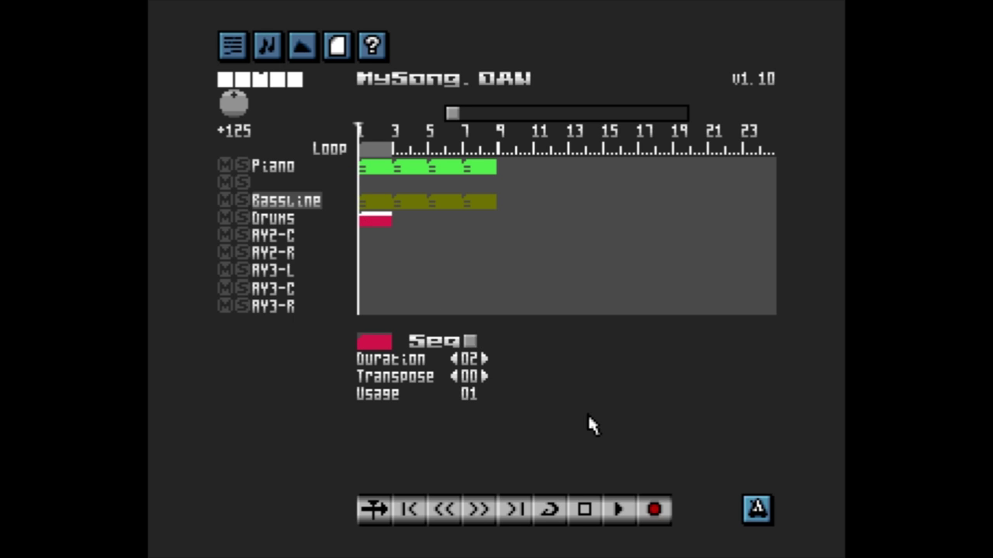
text(Beats)
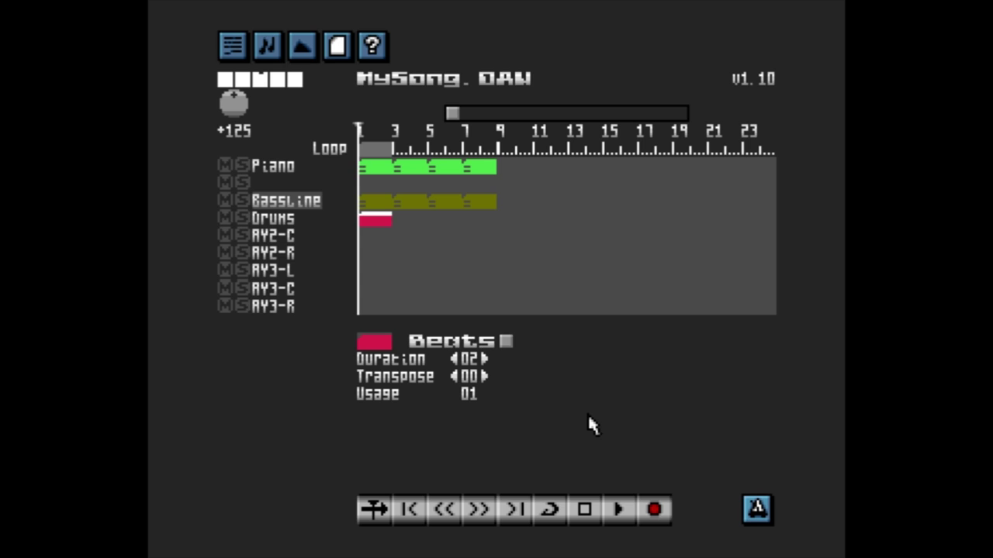
key(Return)
Turn looping on, and open the Beats sequence for note editing with patch 02 Bass Drum.
click(552, 512)
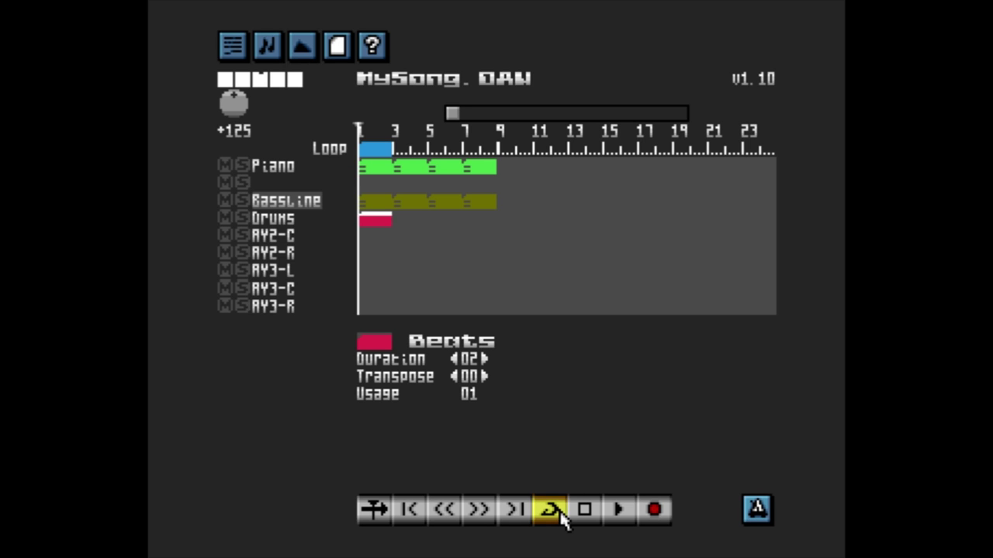
double_click(372, 223)
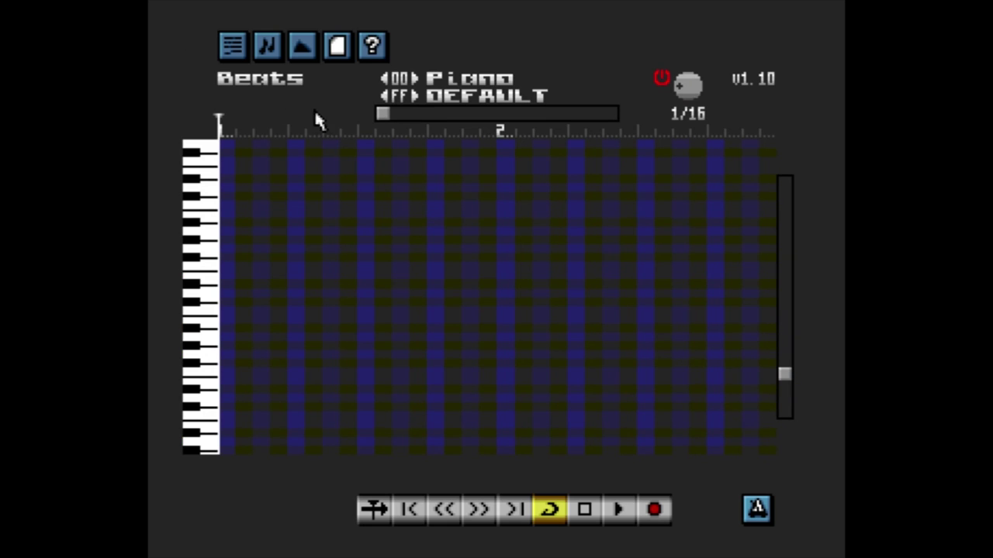
click(415, 78)
click(415, 78)
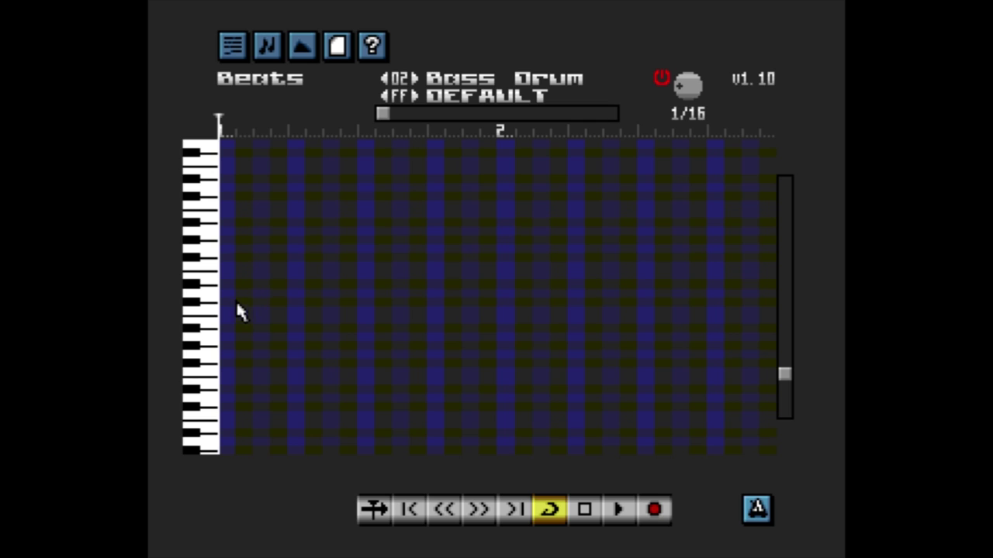
Place four bass drum notes of one pitch at sixteenths 1 and 9 of bars 1 and 2, and play them.
click(228, 296)
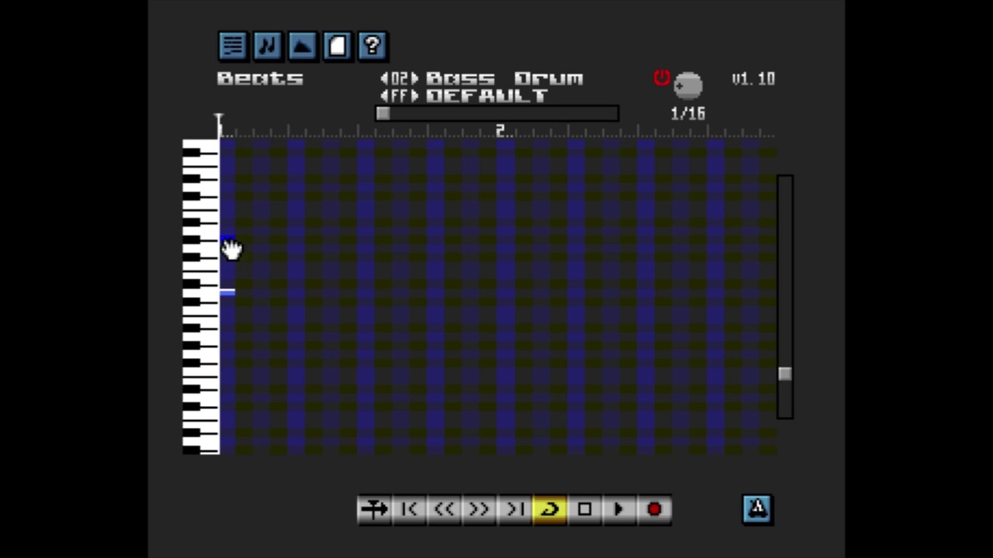
click(229, 321)
drag(232, 334, 235, 303)
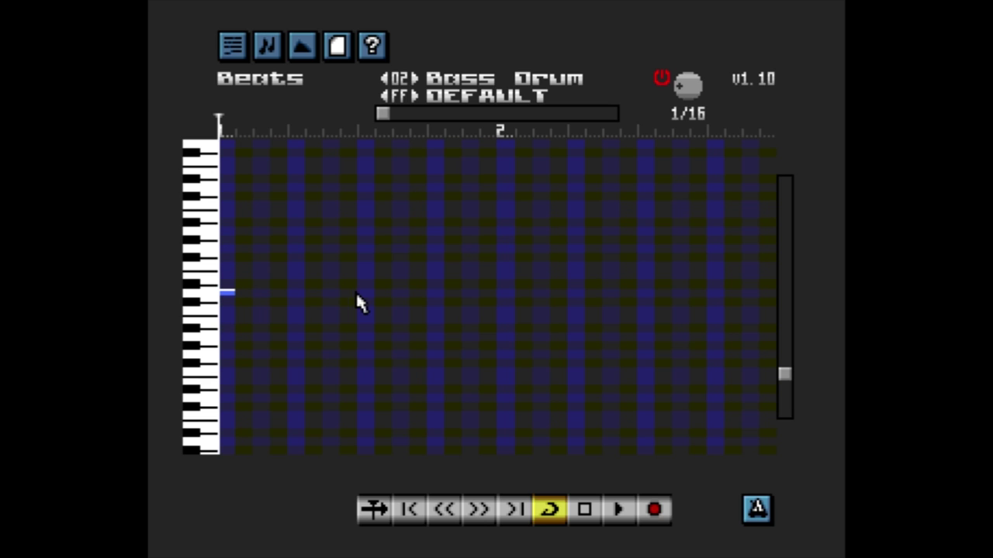
click(383, 294)
click(507, 294)
drag(386, 295, 368, 298)
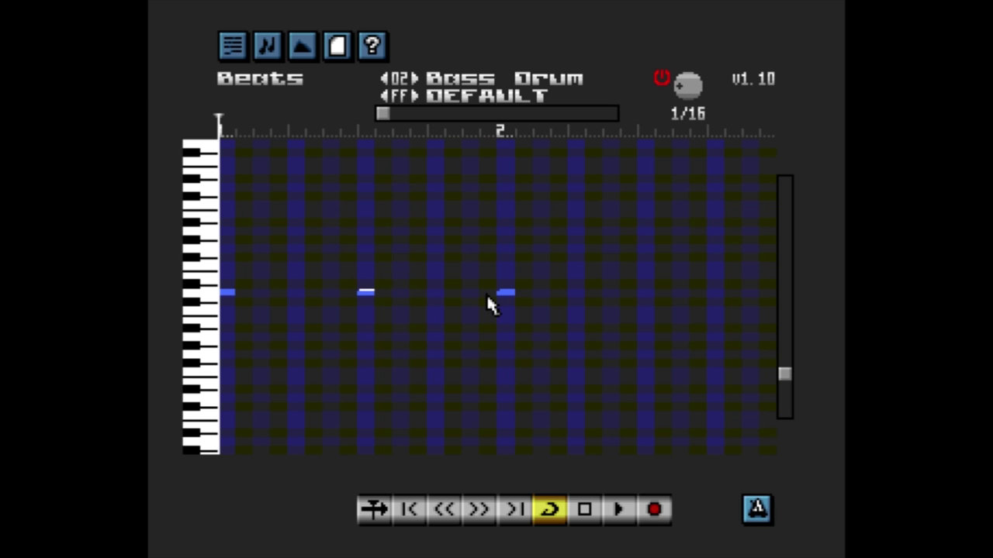
click(645, 294)
key(space)
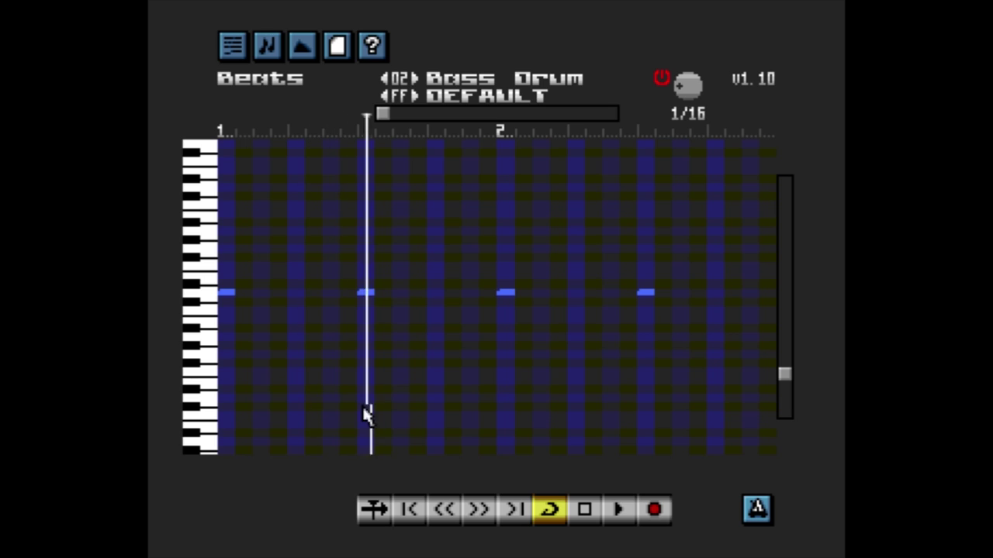
click(410, 509)
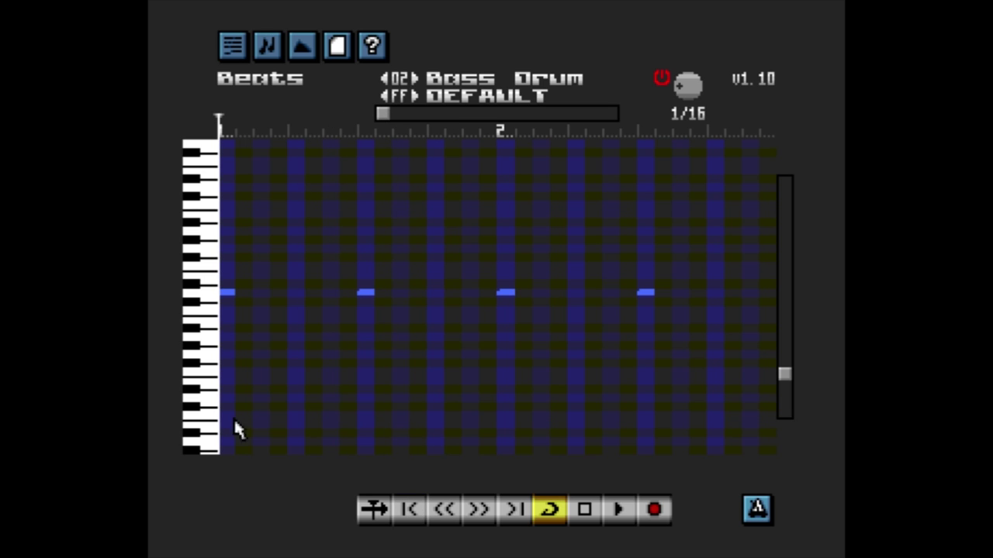
Add notes at sixteenths 5 and 13 of both bars, four semitones above the bass drum notes.
click(297, 256)
click(430, 256)
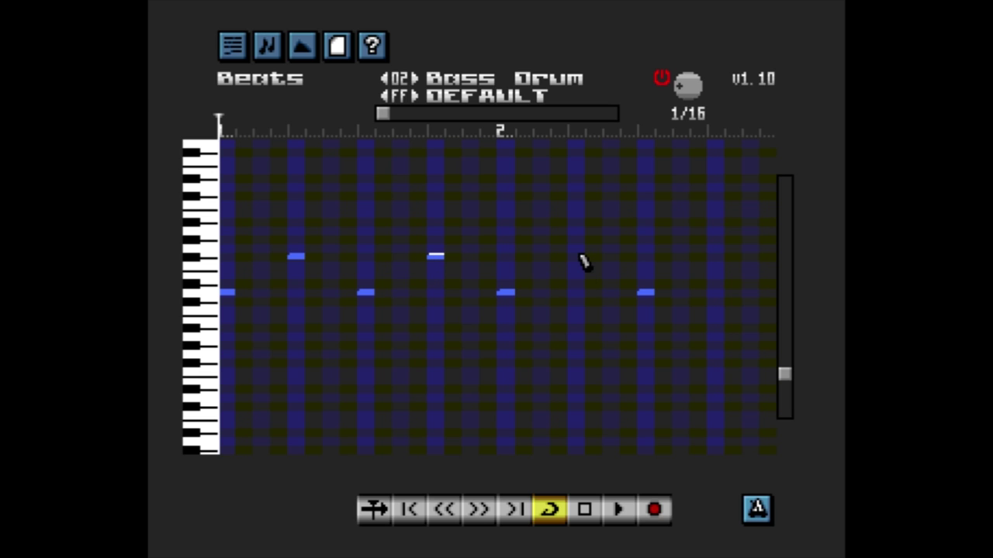
click(577, 256)
click(716, 257)
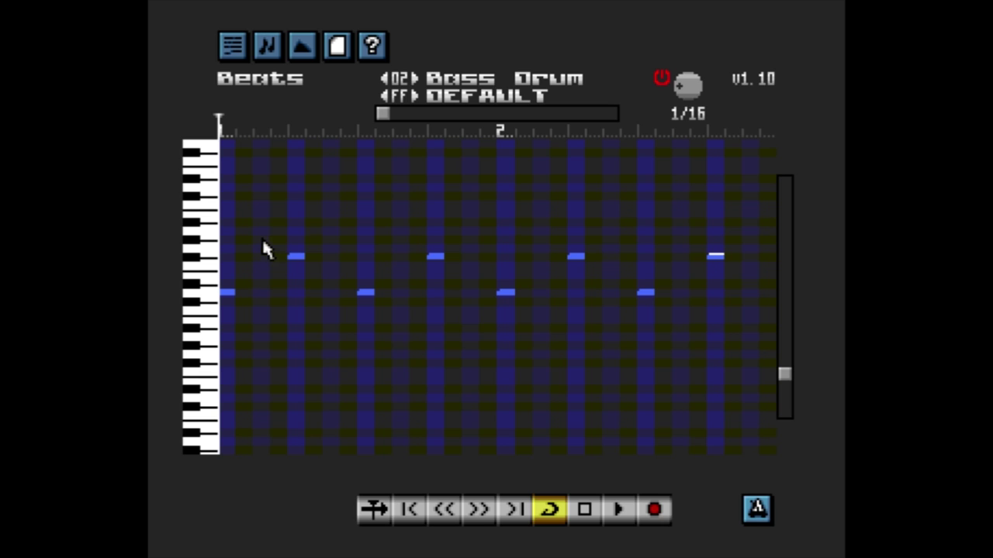
Select the four upper notes together and assign them patch 04 Snare Drum.
drag(269, 235, 747, 270)
click(417, 94)
click(416, 94)
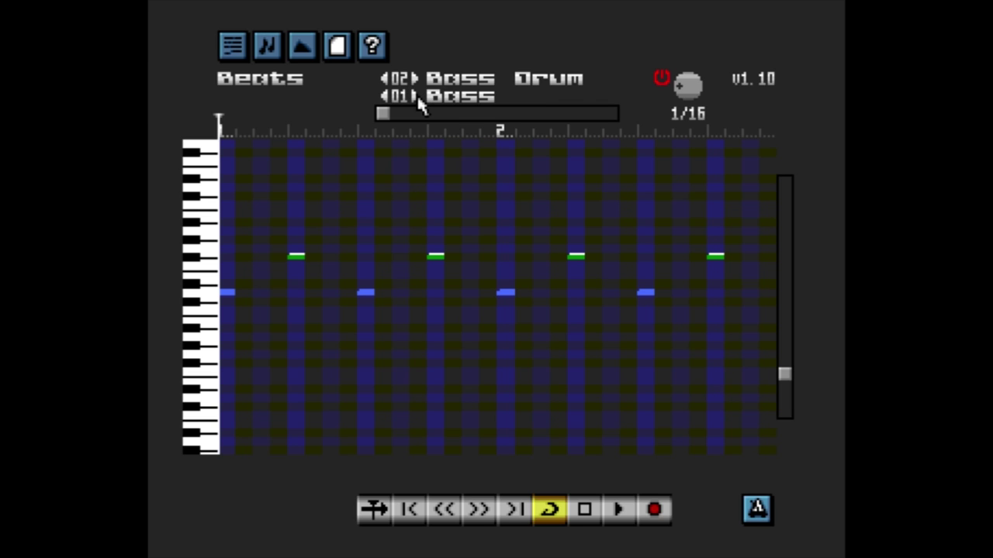
click(417, 94)
click(416, 94)
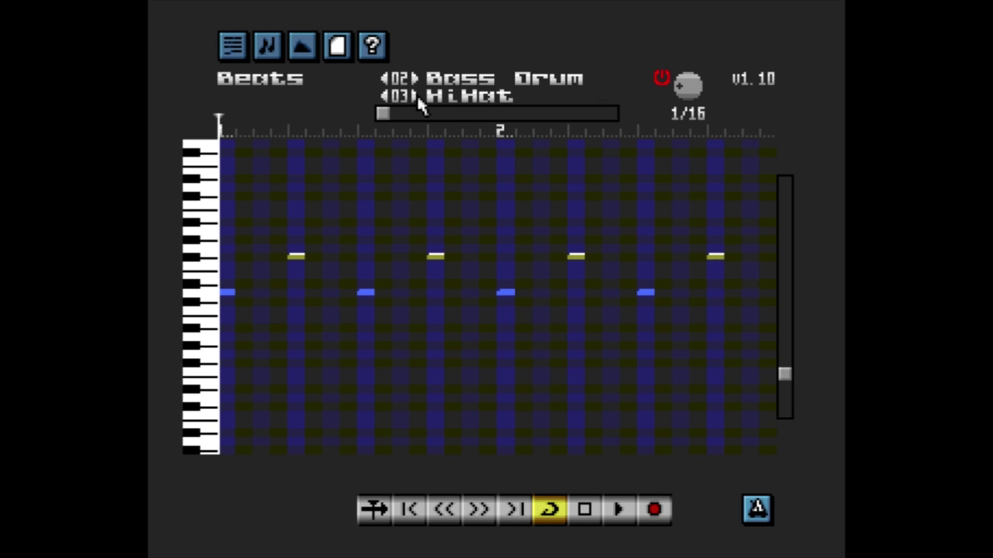
click(417, 93)
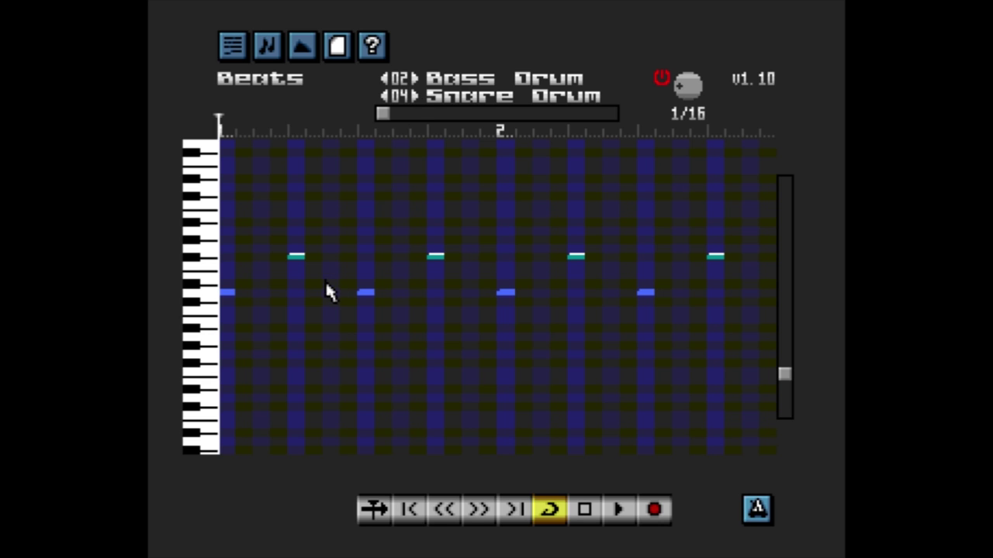
click(320, 332)
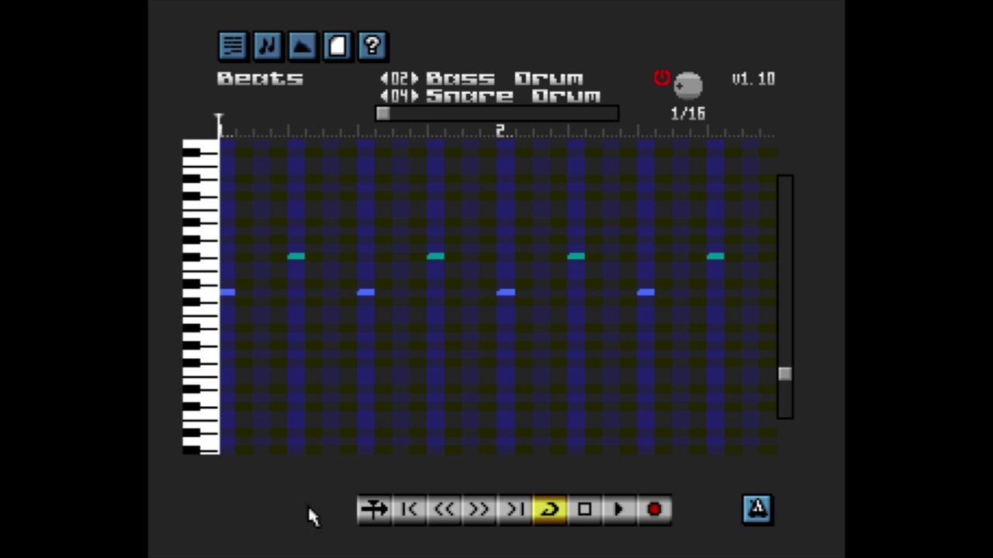
Play the bass and snare drum pattern, stop it, and return the playhead to the start.
key(space)
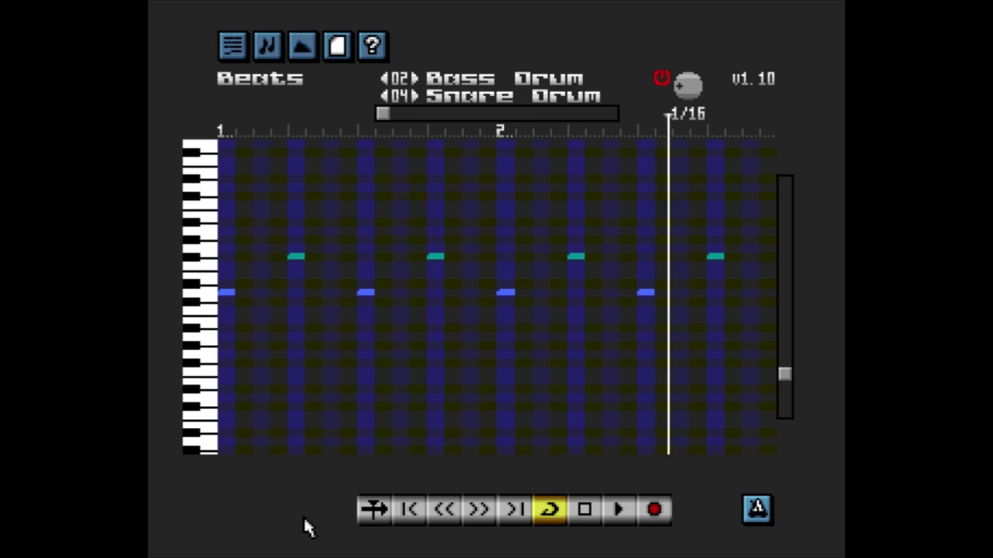
key(space)
click(412, 508)
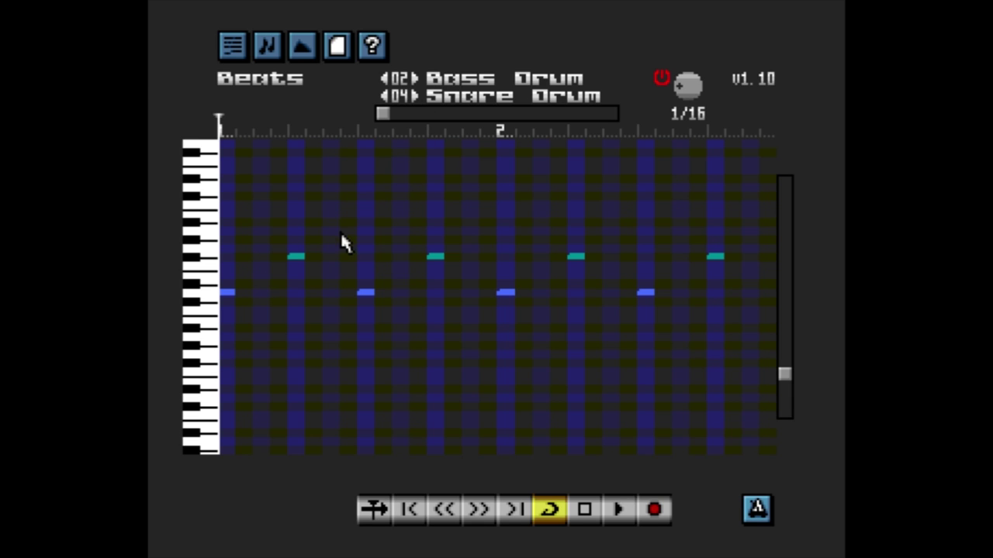
Add eight notes two semitones above the bass drum pitch, at sixteenths 3, 7, 11 and 15 of bars 1 and 2.
click(264, 274)
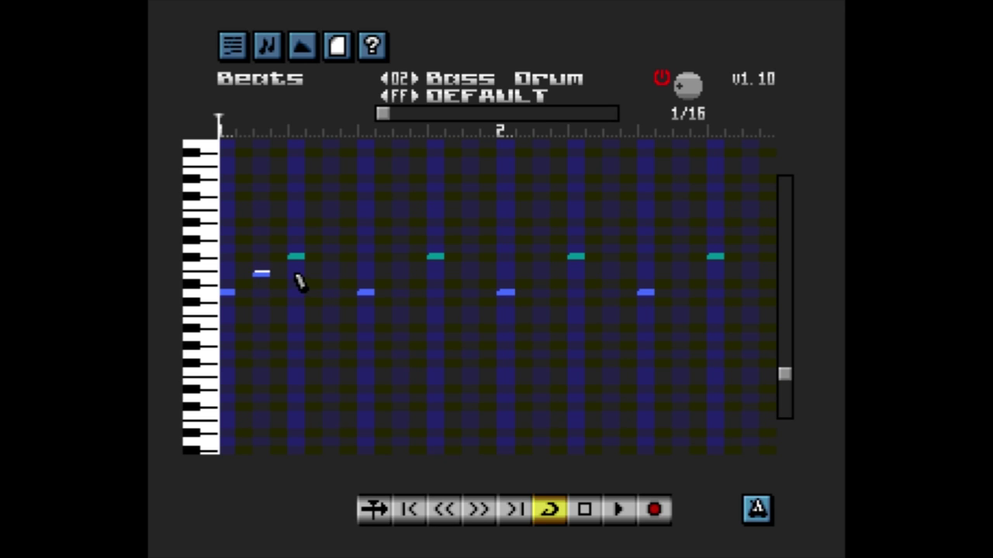
click(332, 275)
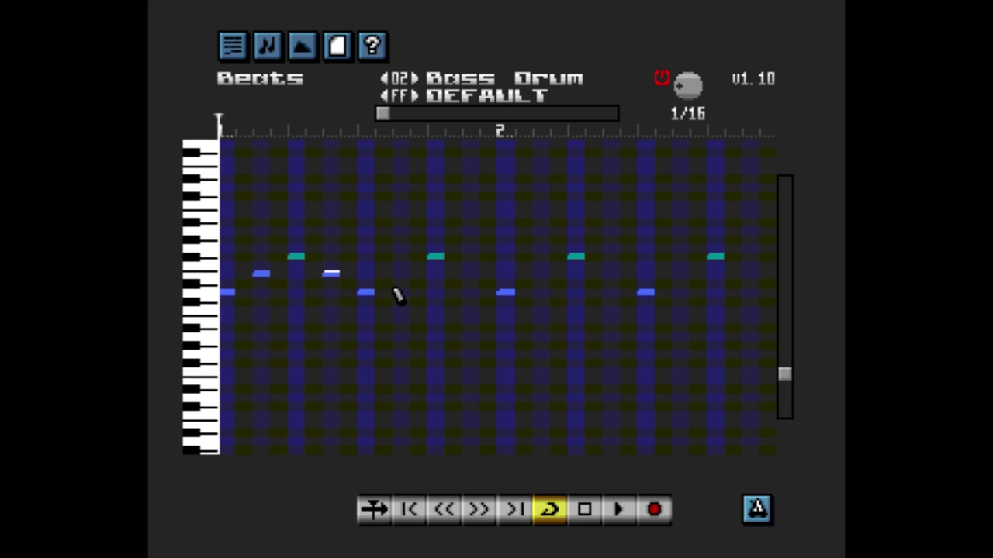
click(402, 276)
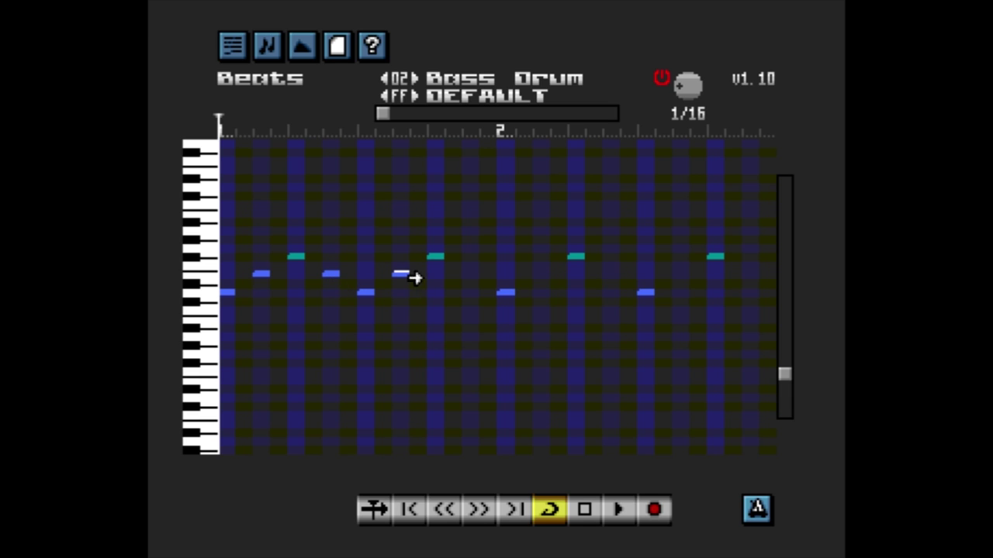
click(471, 276)
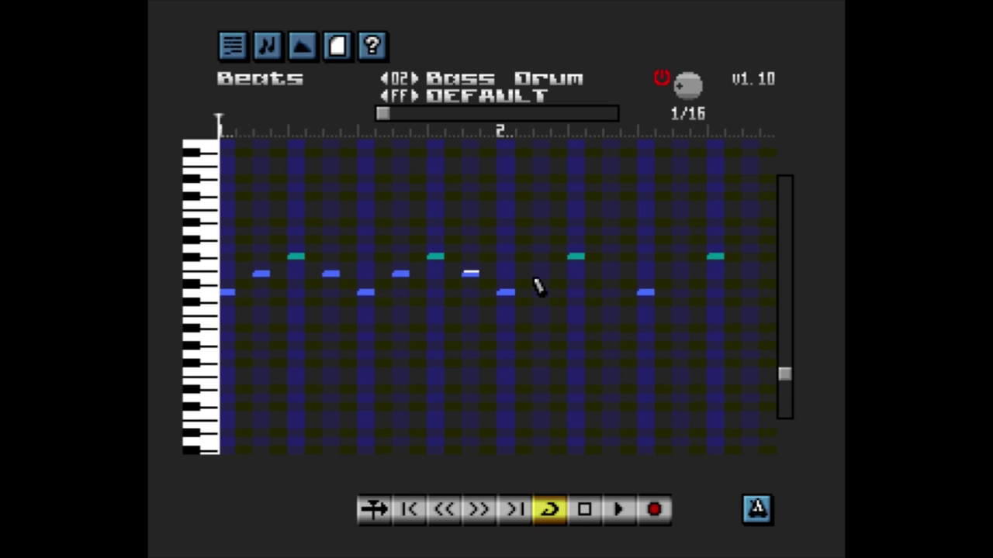
click(541, 276)
click(612, 278)
click(681, 278)
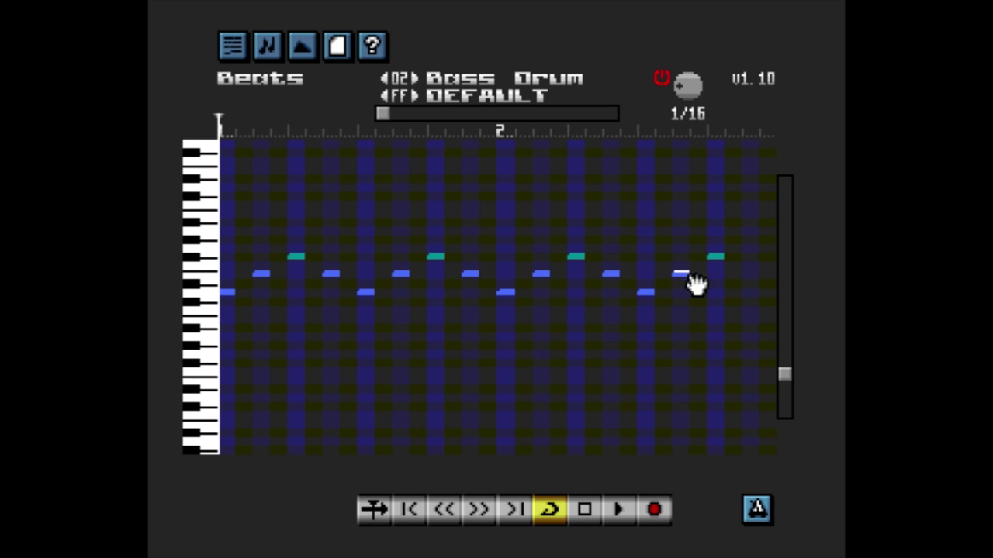
click(750, 278)
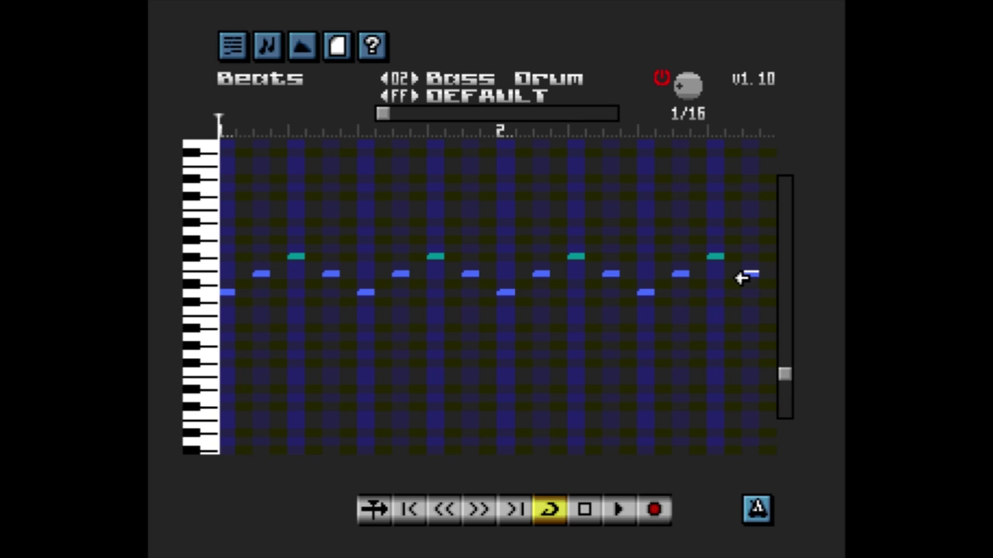
Select the eight new off-beat notes together, assign them patch 03 HiHat, and deselect them.
drag(768, 274, 250, 291)
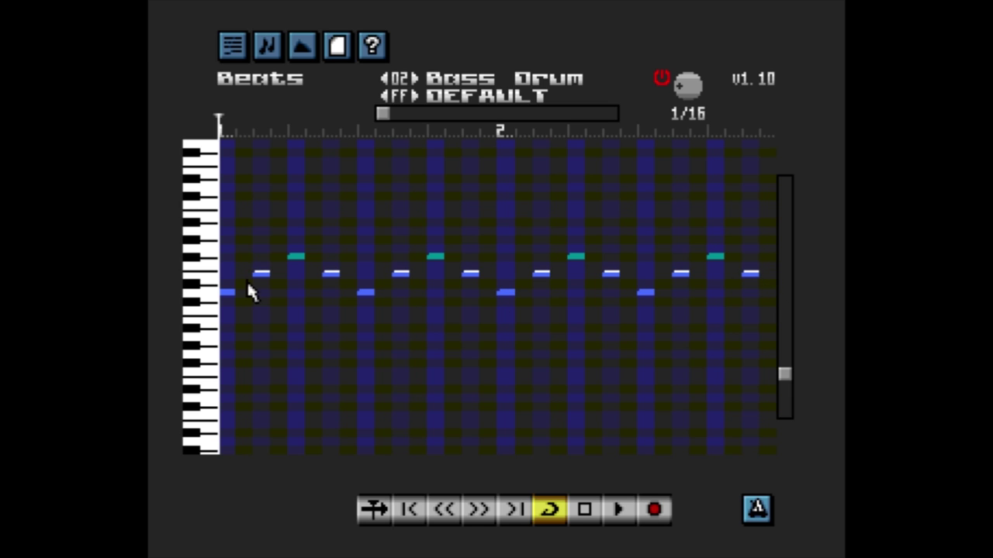
click(414, 97)
click(415, 97)
click(415, 97)
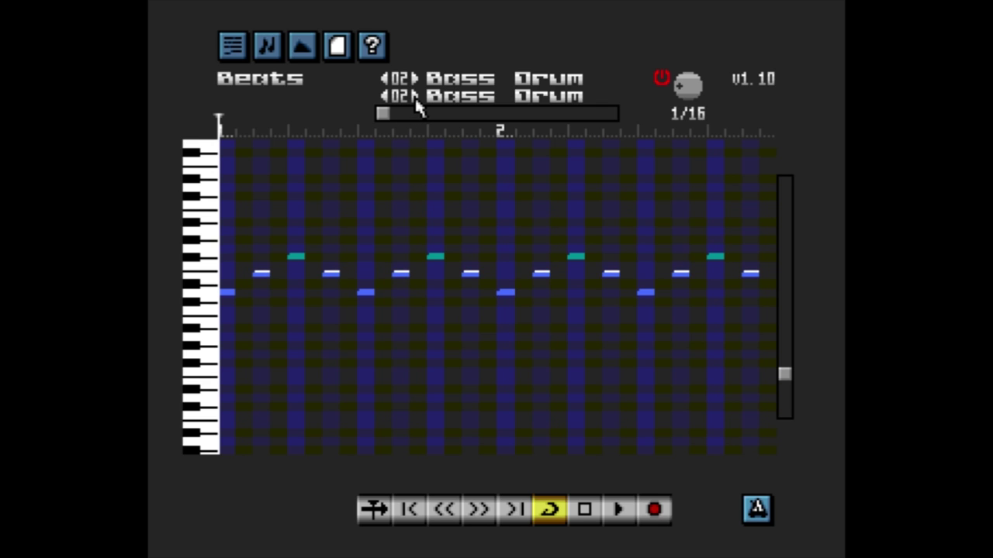
click(414, 96)
click(335, 342)
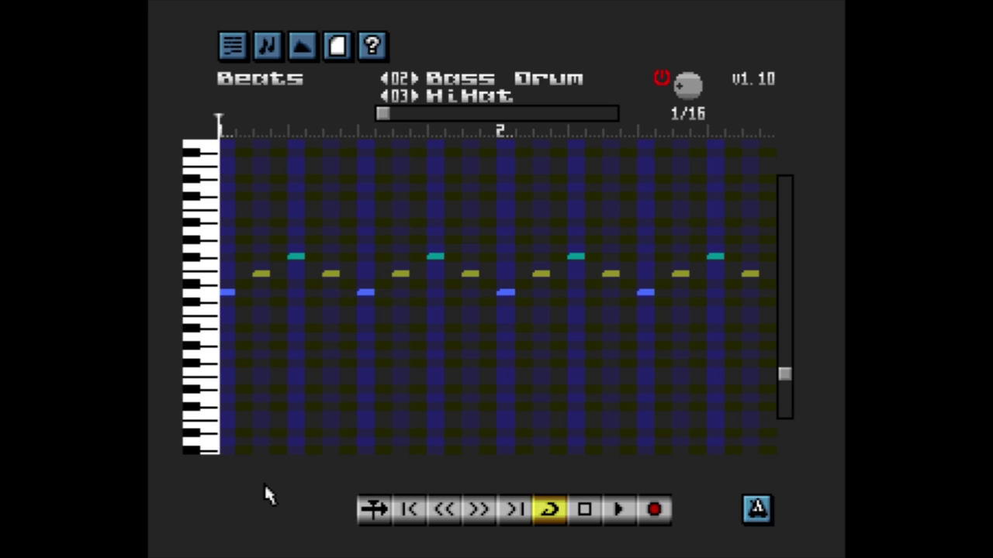
Play the full bass drum, snare and hi-hat pattern, stop it, and return the playhead to the start.
key(space)
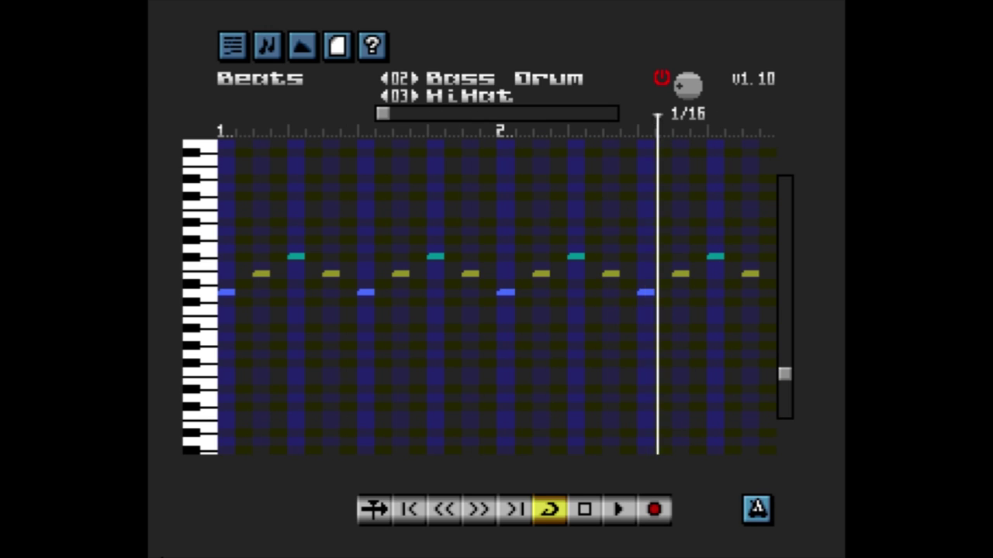
key(space)
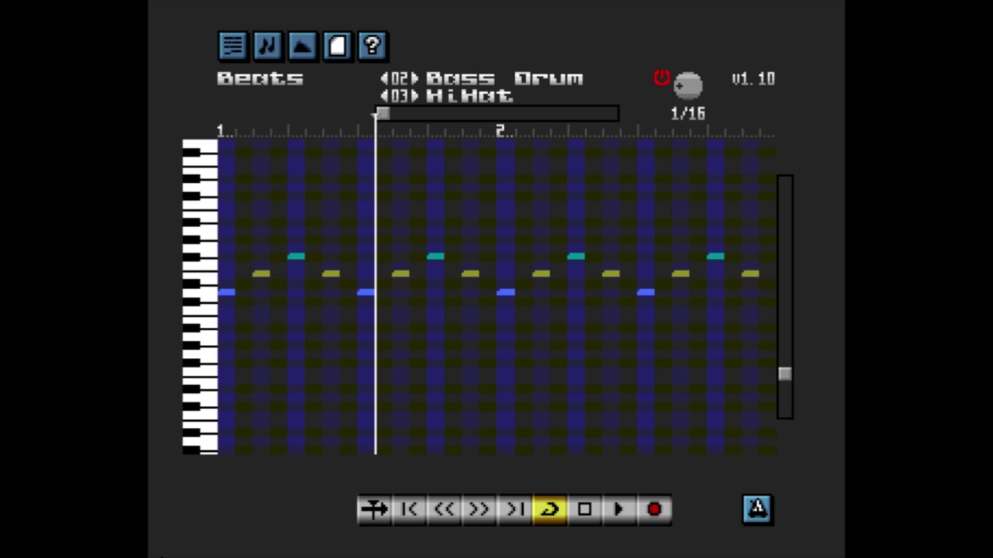
click(408, 520)
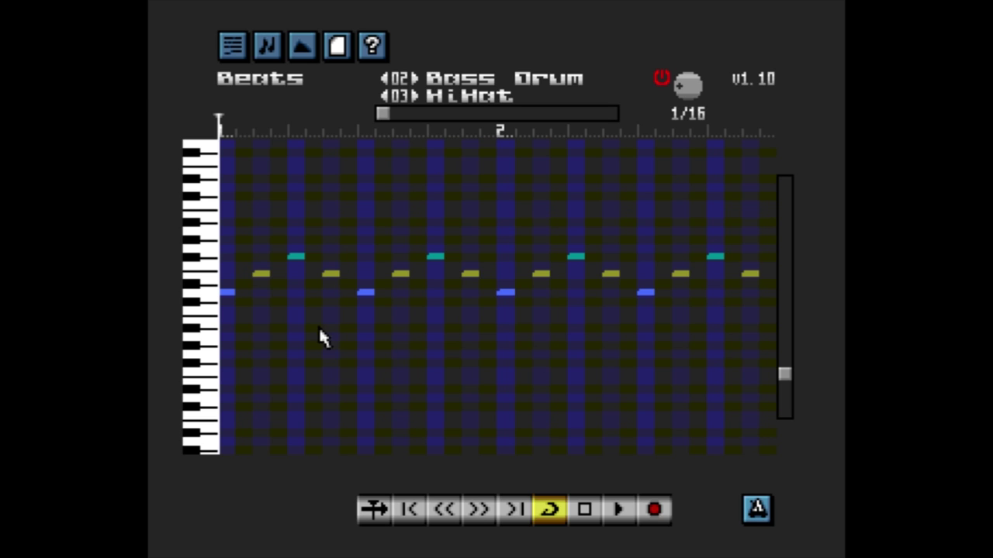
Place a trial note one semitone below the bass drum pitch at sixteenth 5 of bar 1, and delete it.
click(300, 301)
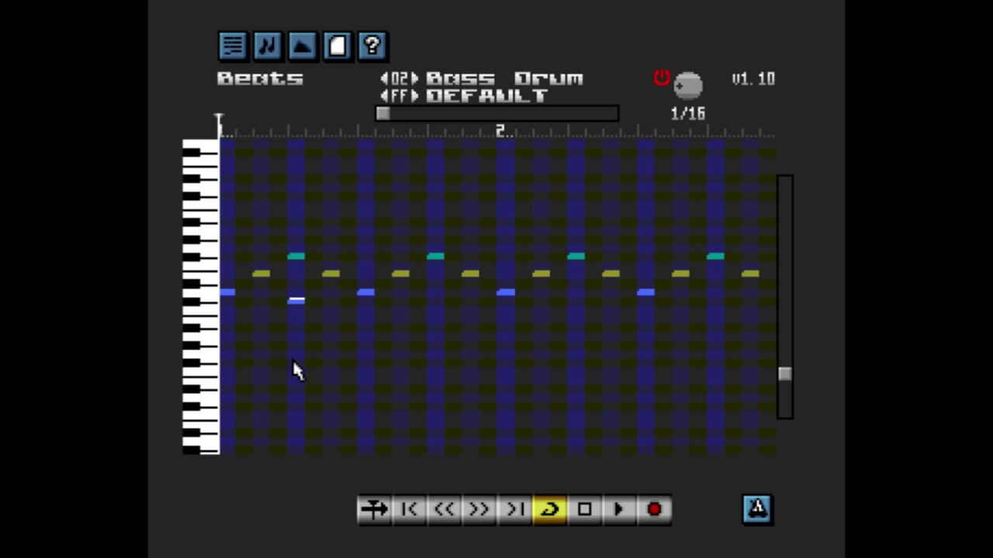
key(Delete)
Return to the song arrangement and fill bars 3 to 8 of the Drums track with copies of the Beats sequence.
click(231, 44)
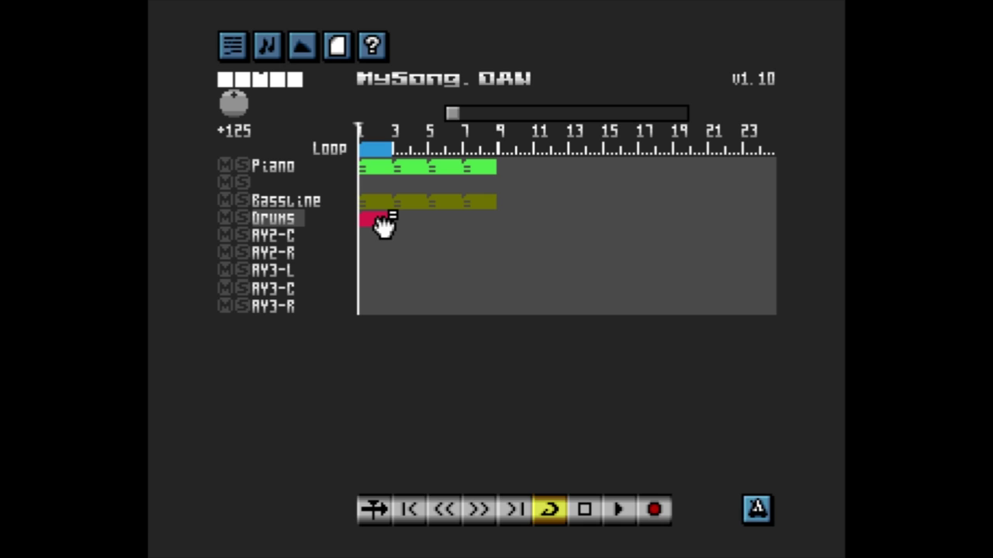
drag(388, 224, 460, 229)
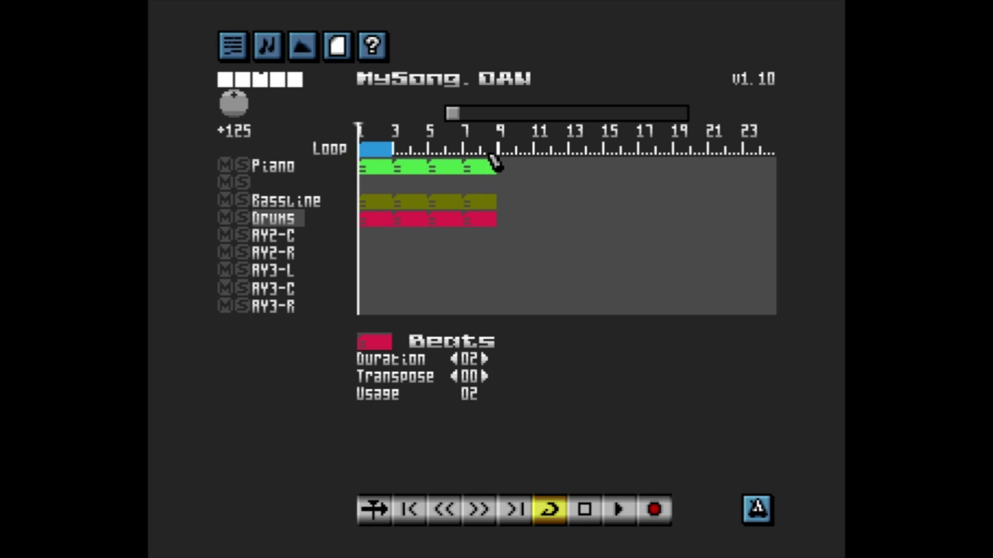
Extend the loop region to cover bars 1 to 8 and play the whole arrangement.
click(494, 151)
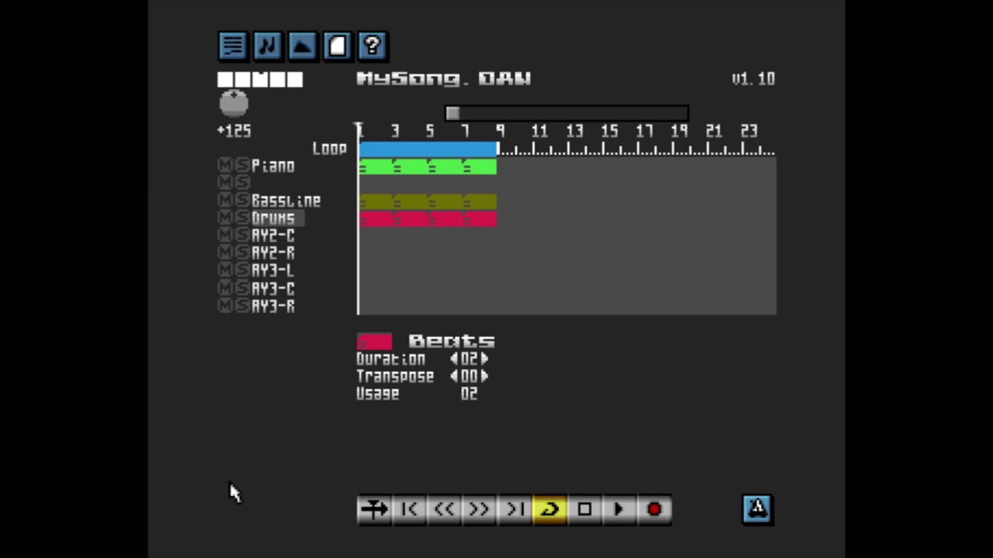
key(space)
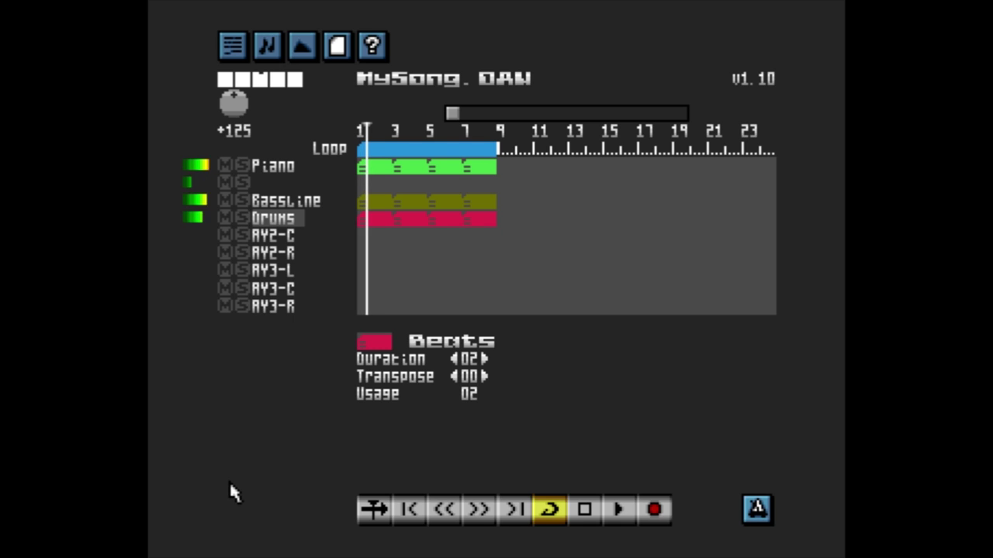